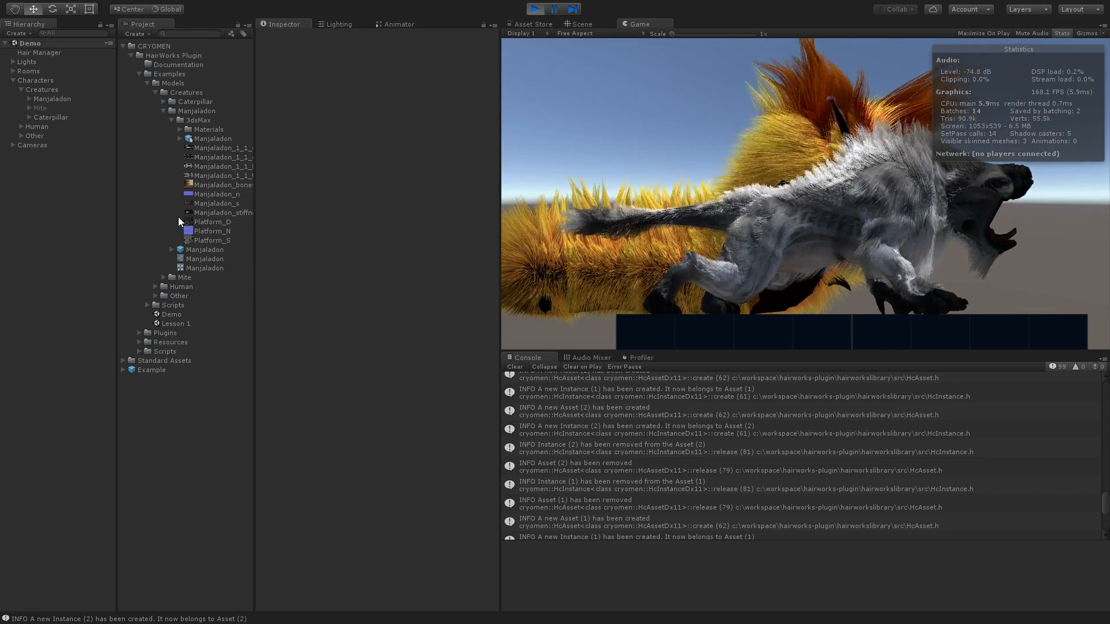
- Select the Manjaladon creature and review its Hc Instance hair settings
click(46, 98)
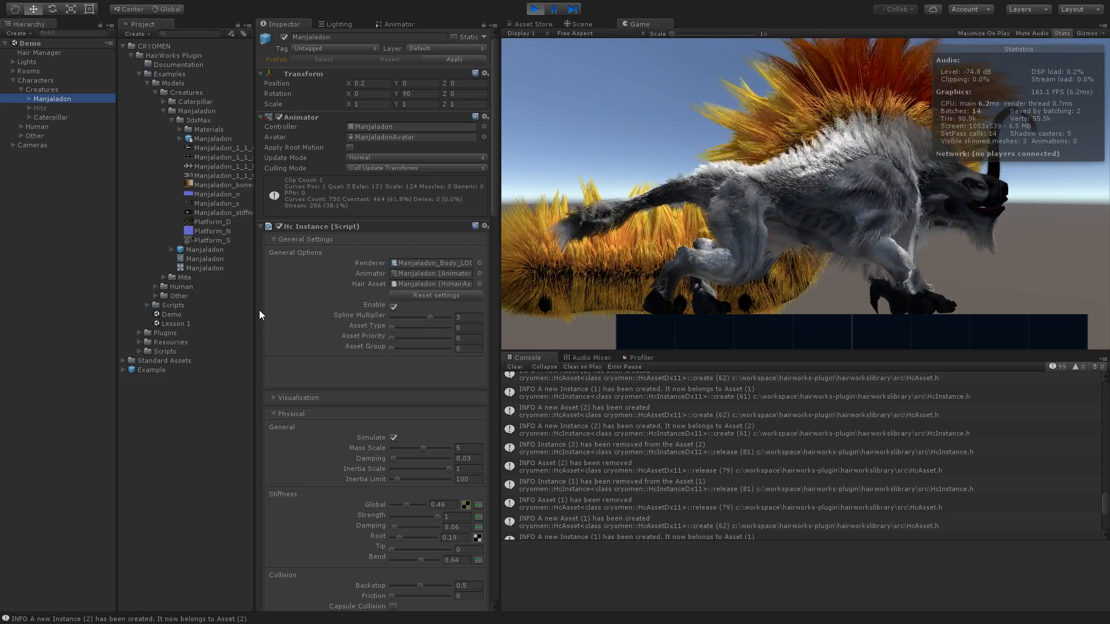
scroll(258, 315, down, 3)
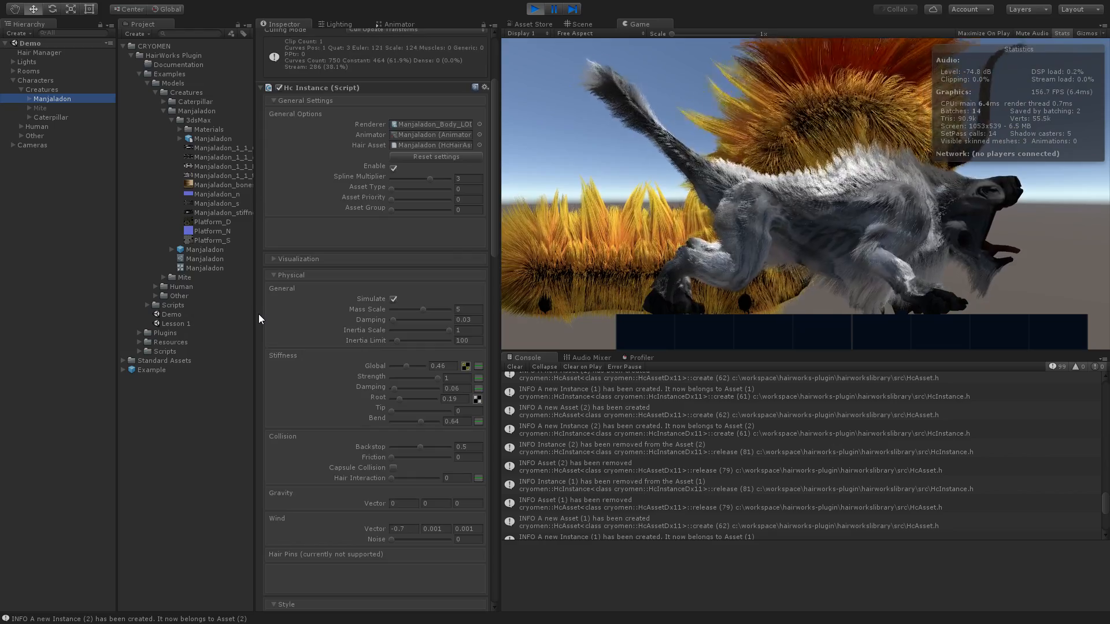
scroll(258, 319, up, 1)
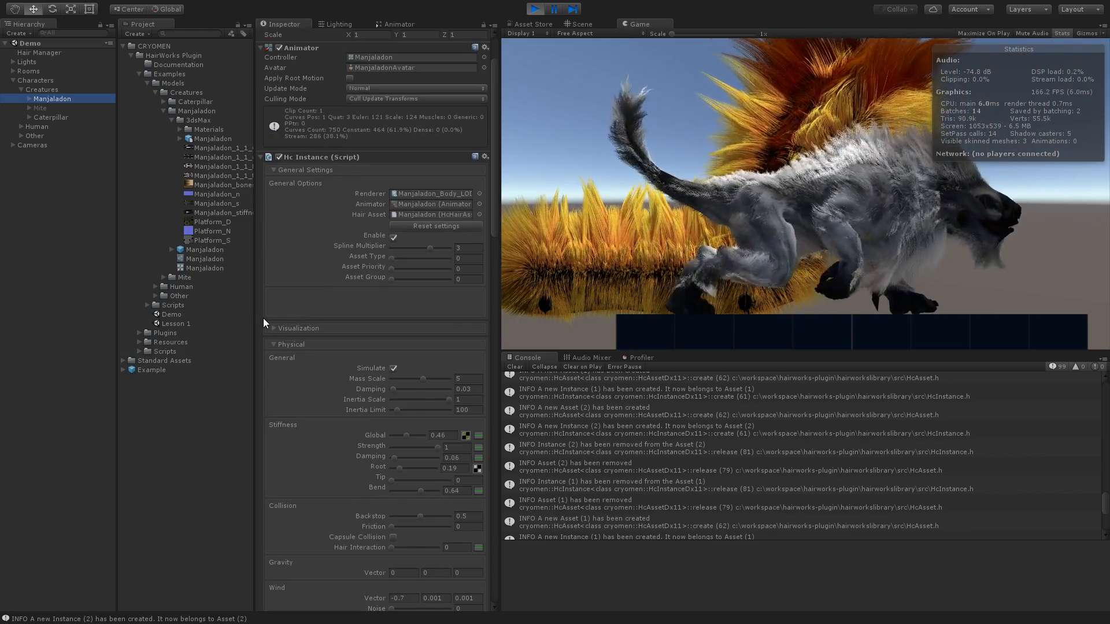
- Deactivate the Caterpillar creature in the scene and select Manjaladon again
click(60, 117)
scroll(292, 92, up, 2)
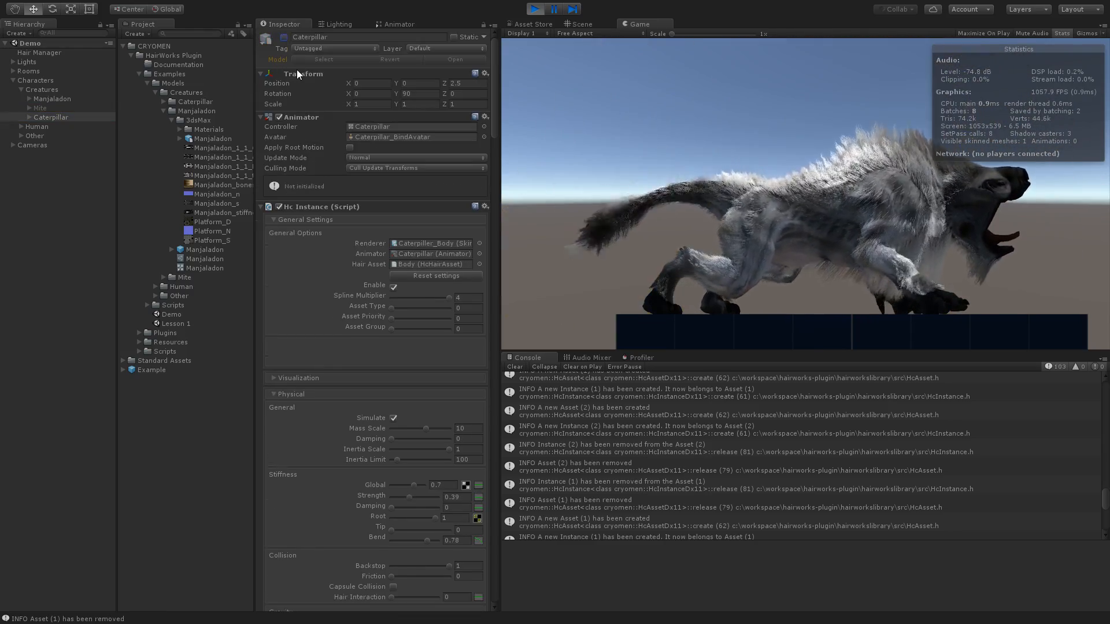
click(63, 97)
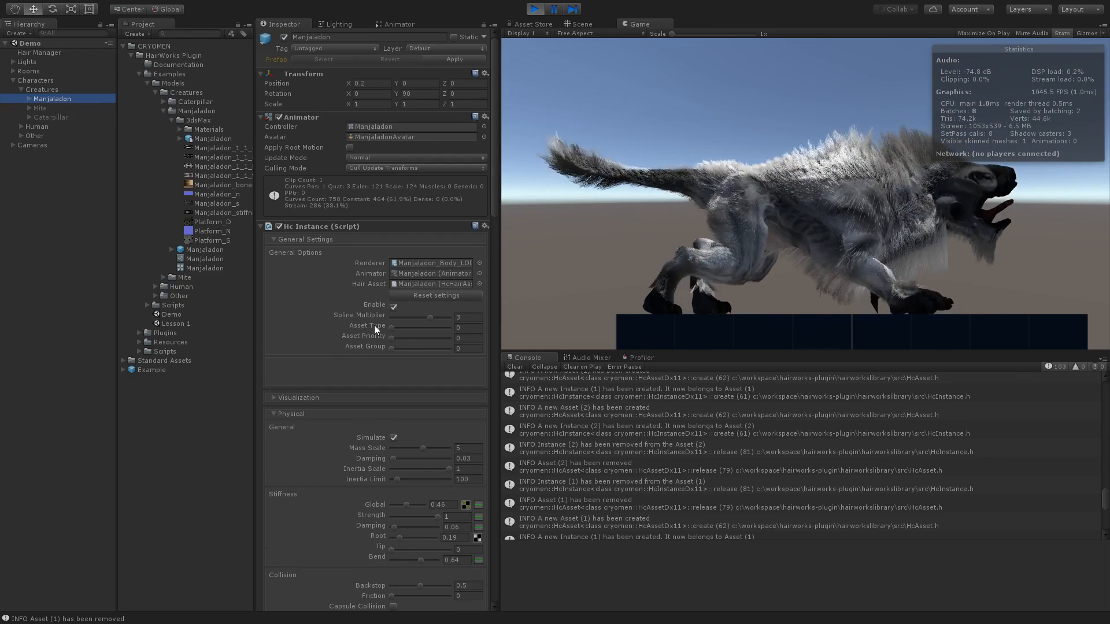
- Expand Manjaladon's Visualization settings and turn on the Bones, Grow Mesh and Control Points overlays
scroll(258, 368, down, 4)
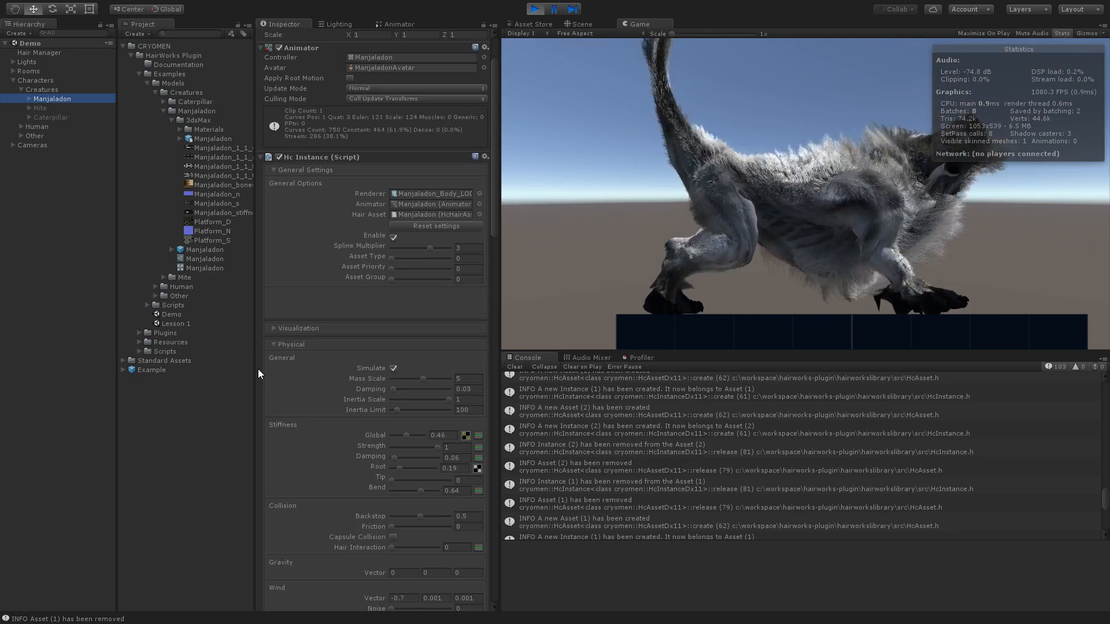
click(273, 258)
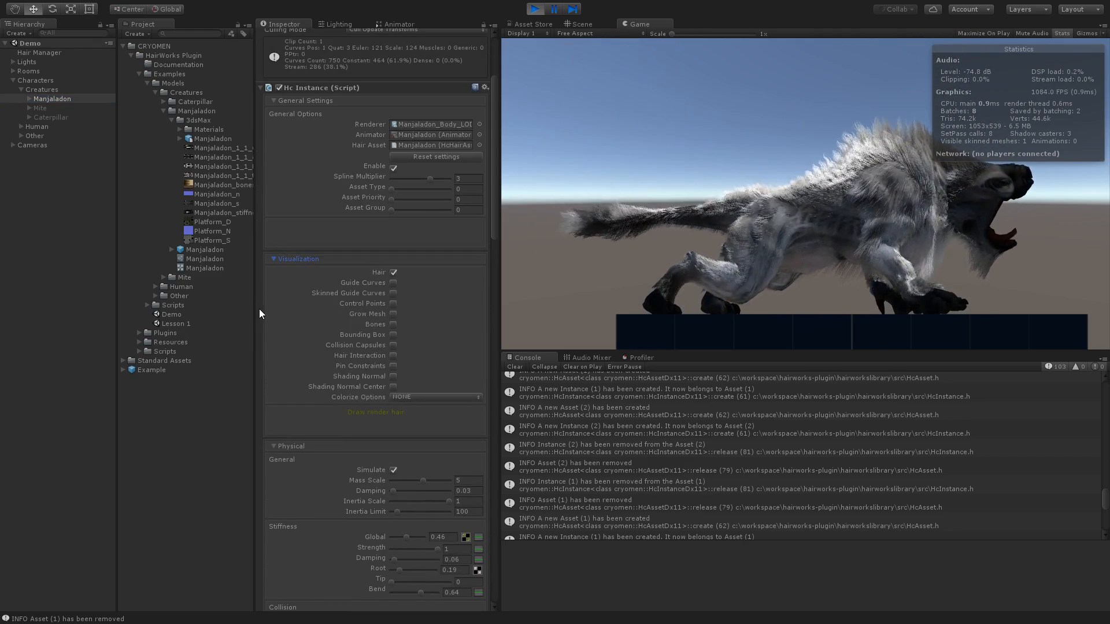
scroll(259, 308, down, 2)
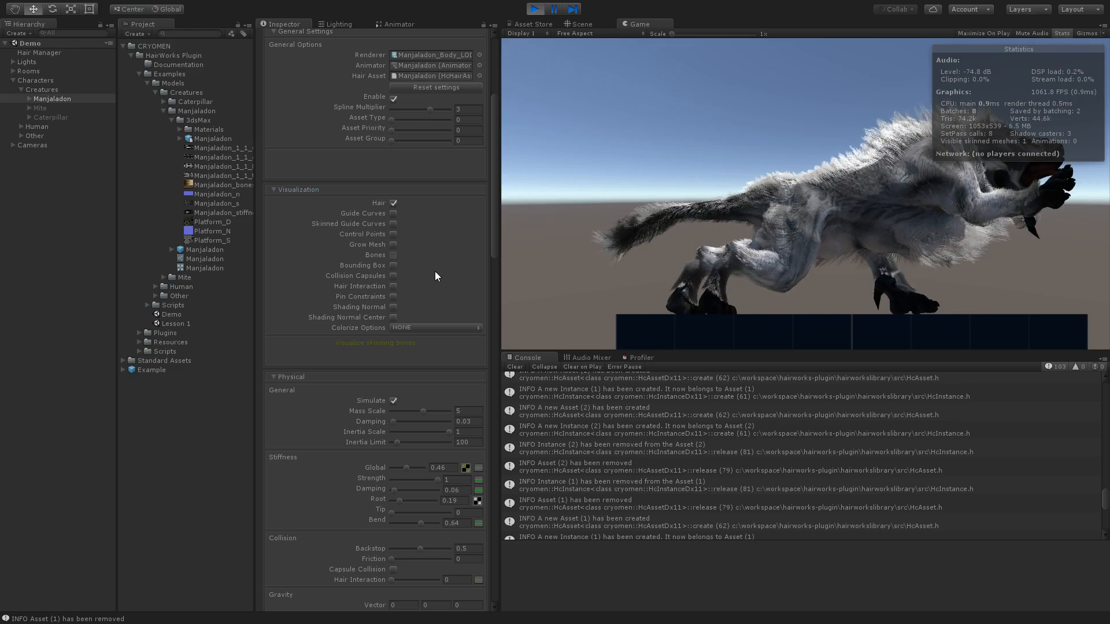
click(434, 256)
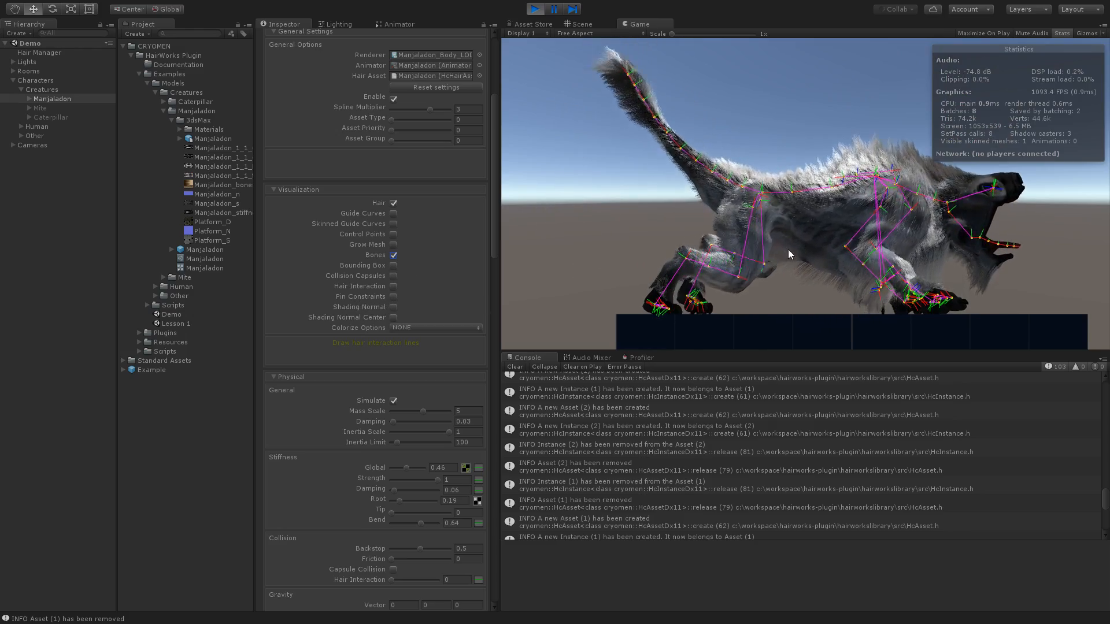
click(393, 297)
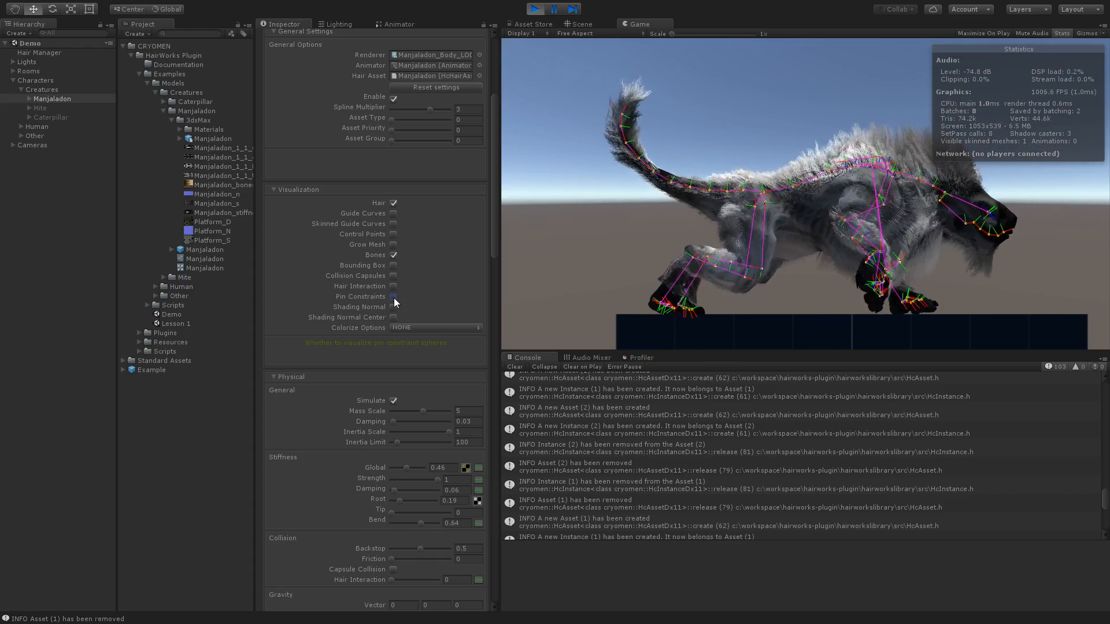
click(394, 245)
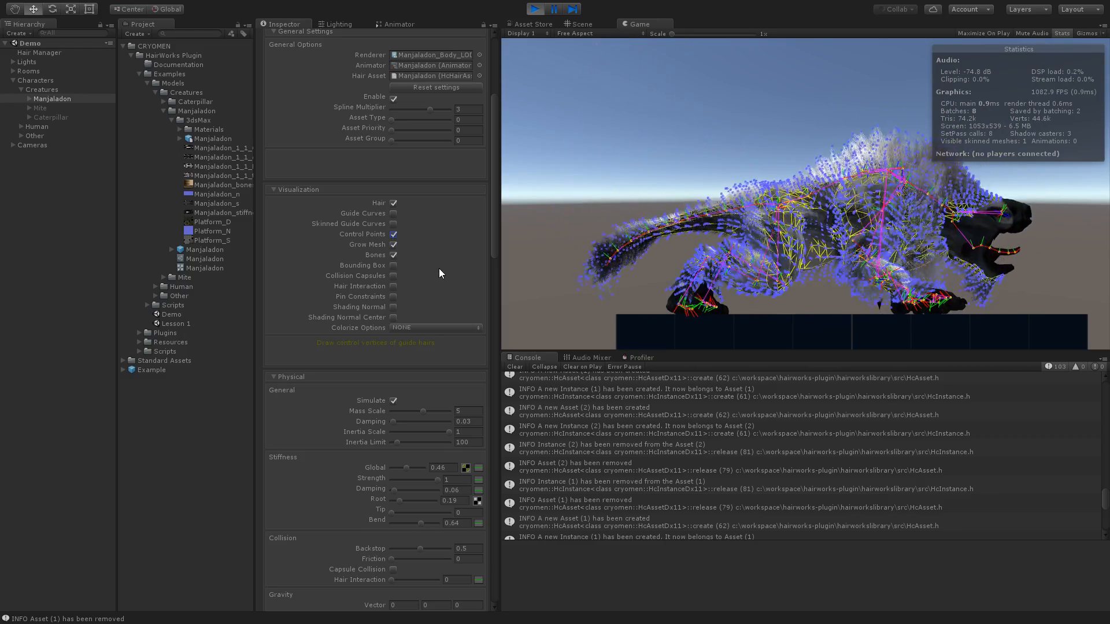
- Turn off the Control Points, Grow Mesh and Bones overlays on Manjaladon
click(394, 234)
click(393, 244)
click(394, 255)
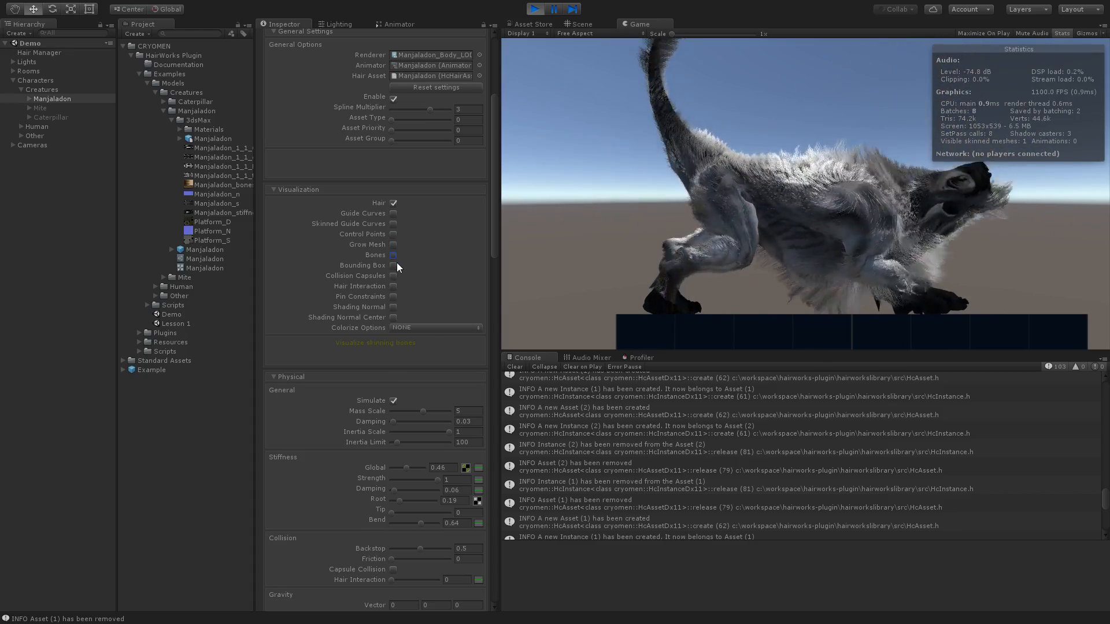
- Temporarily hide Manjaladon's hair to preview the bones on the bare mesh, and restore the hair display
click(393, 203)
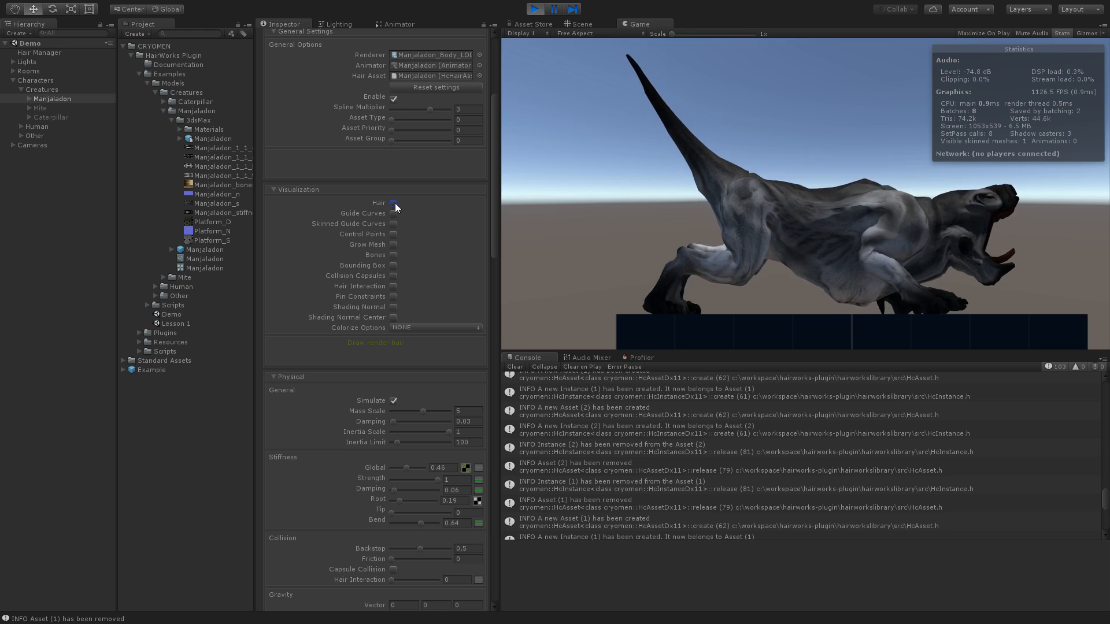
click(394, 255)
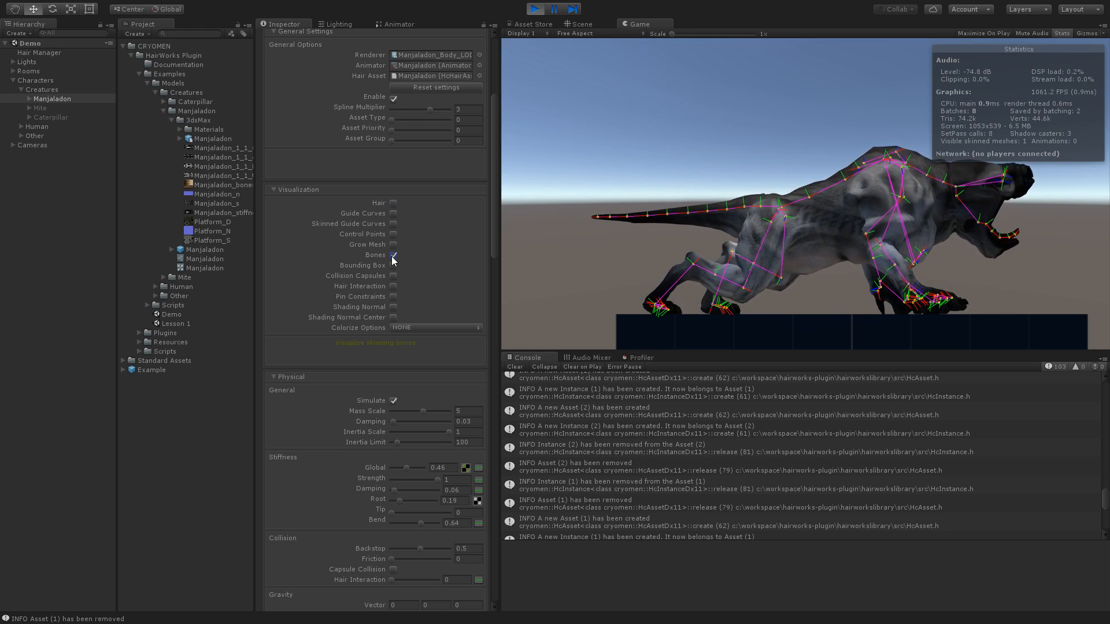
click(394, 255)
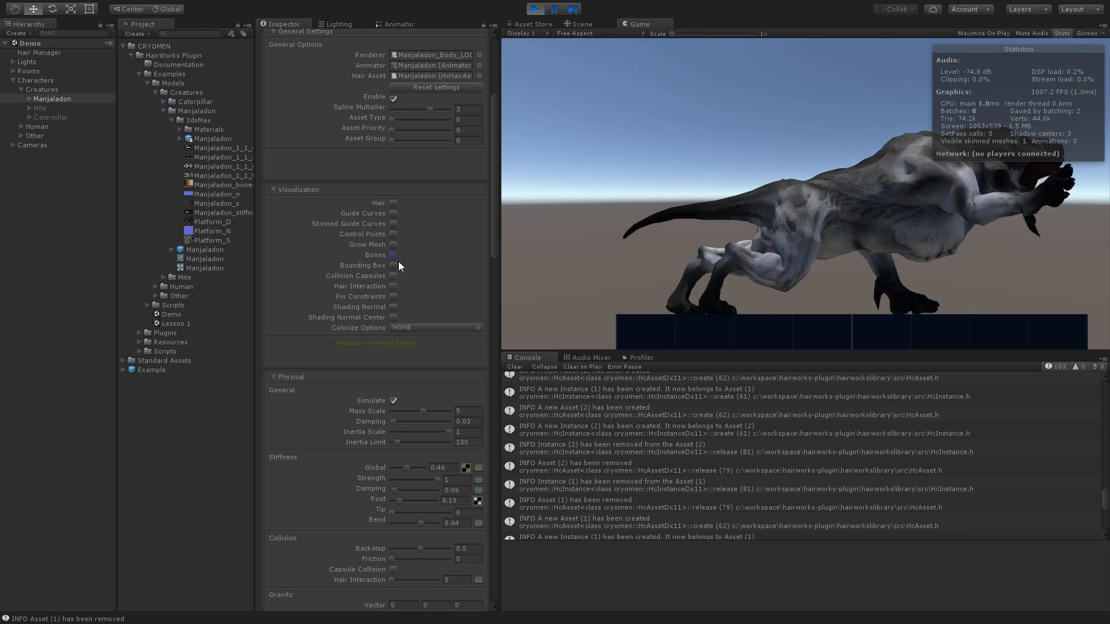
click(393, 203)
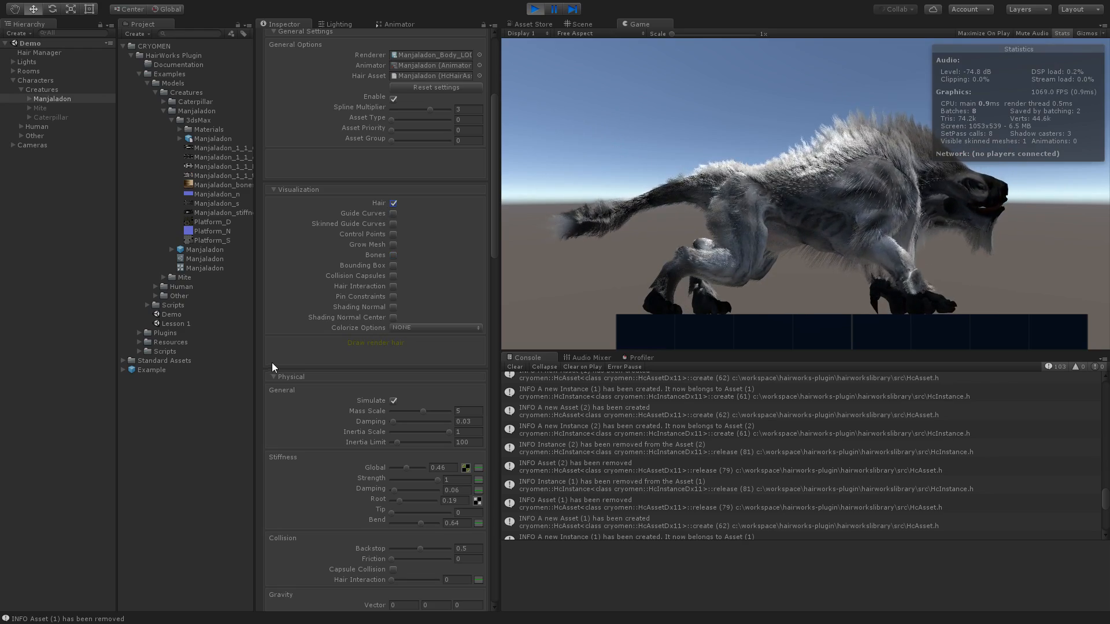
- Switch the hair's physical simulation off and back on to compare its movement
scroll(262, 359, down, 10)
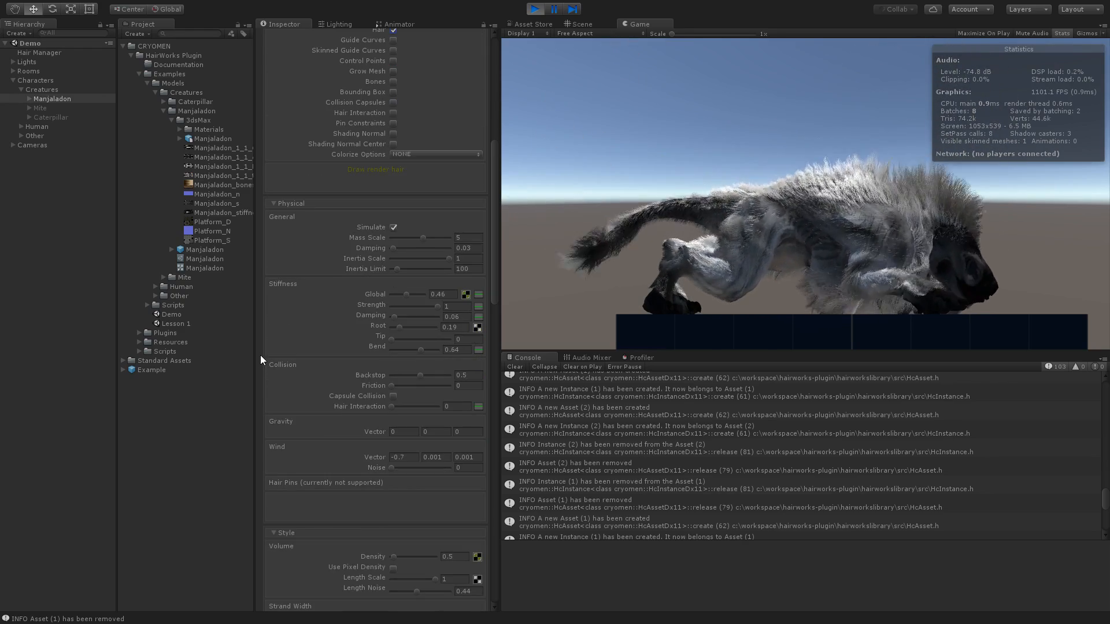
scroll(260, 357, down, 2)
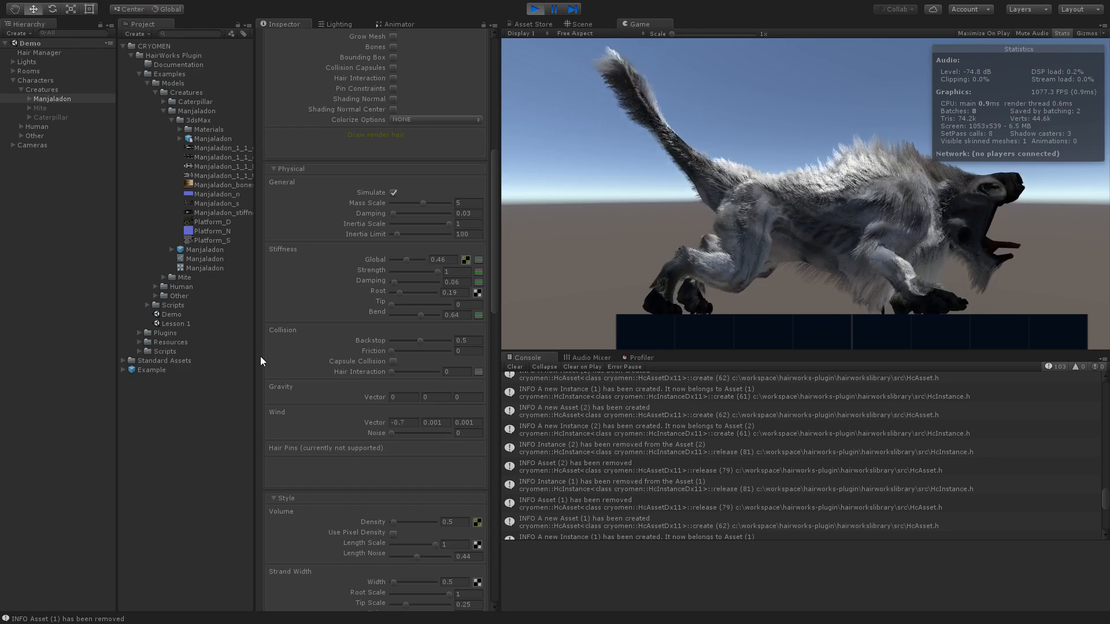
scroll(260, 356, down, 2)
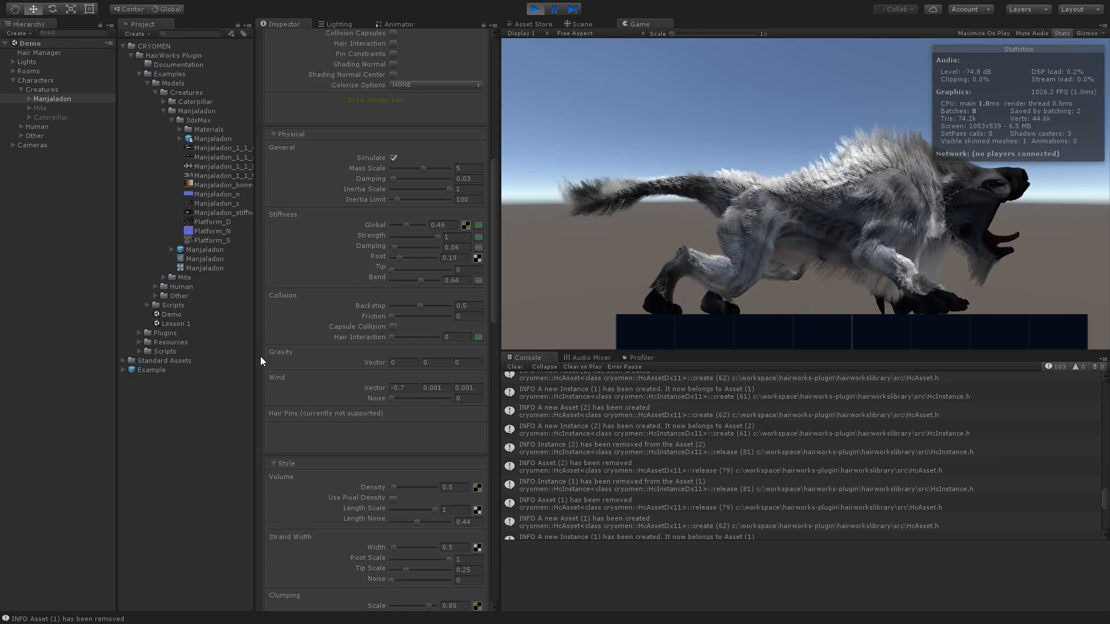
click(393, 157)
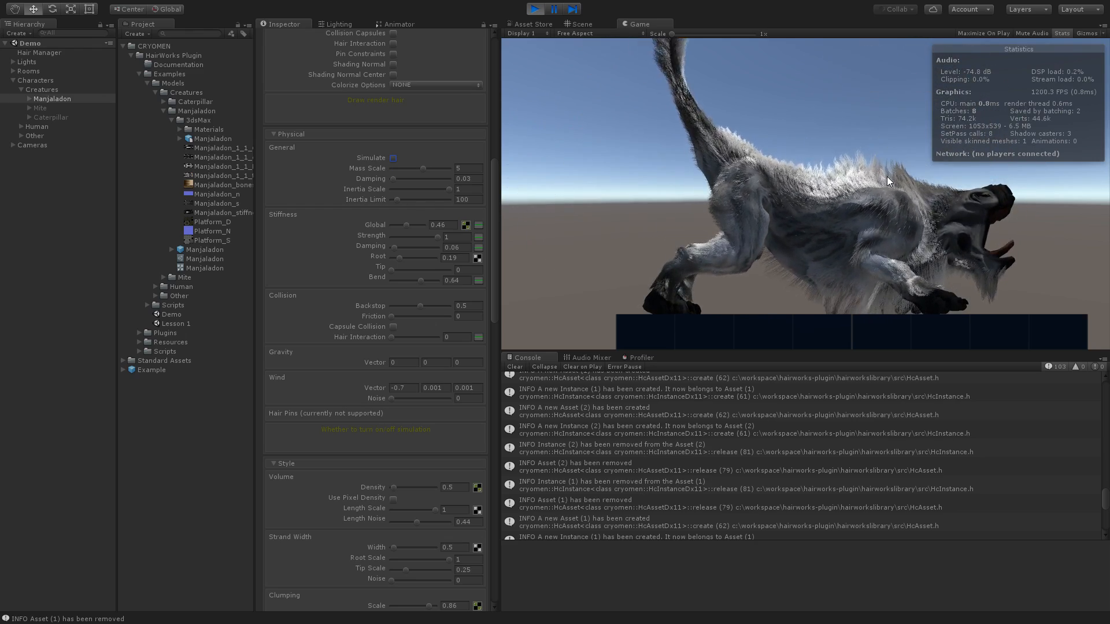
click(392, 158)
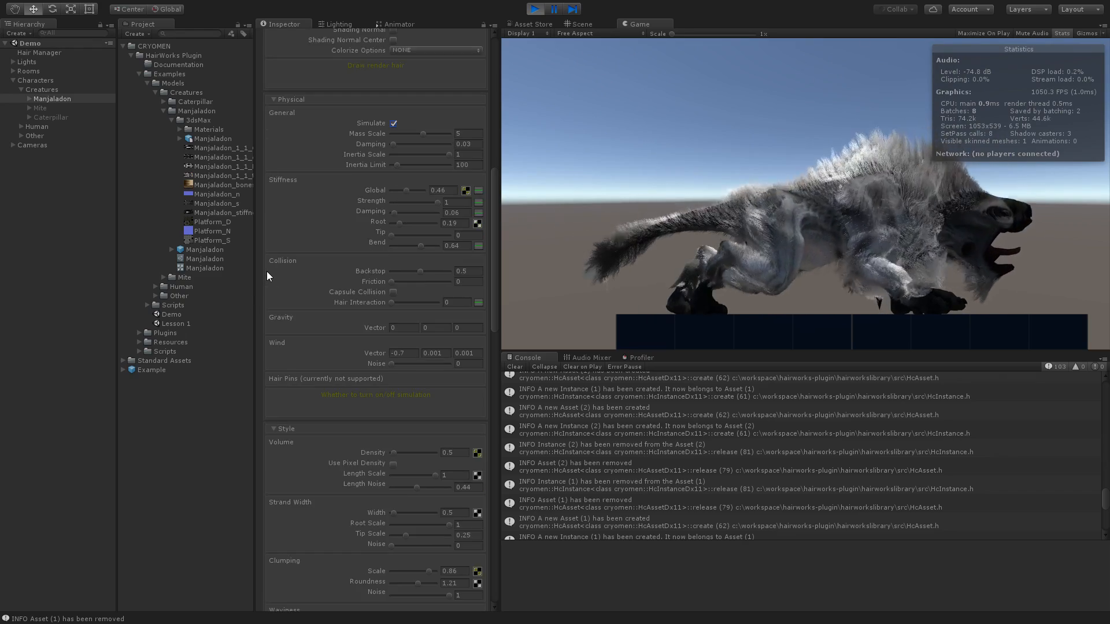
- Disable Manjaladon's Animator component
scroll(267, 272, down, 3)
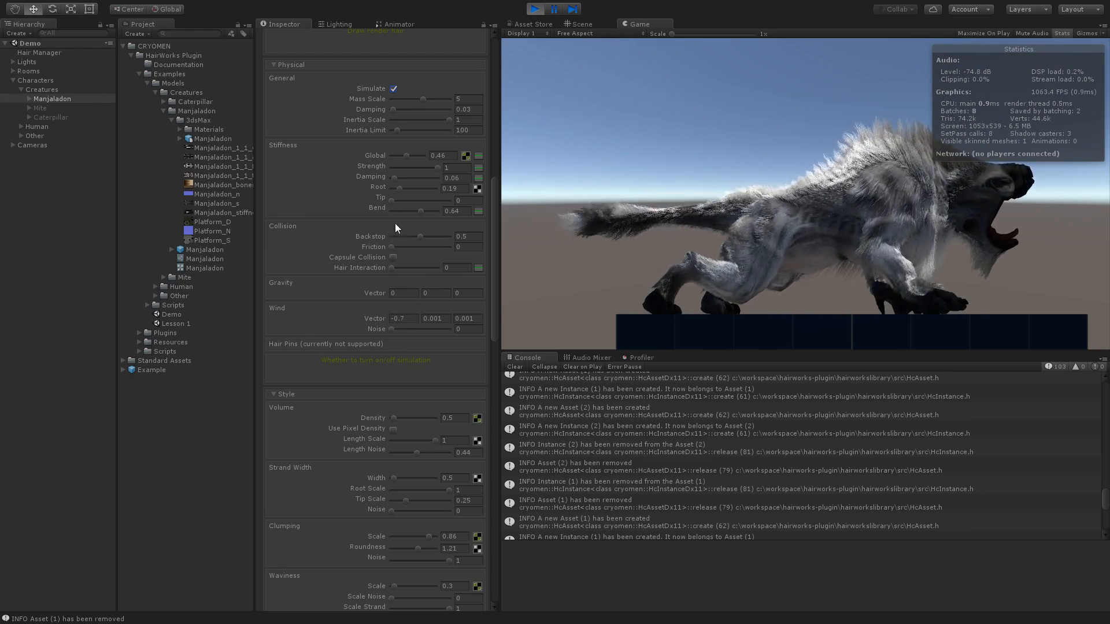
scroll(271, 206, up, 10)
scroll(269, 214, up, 5)
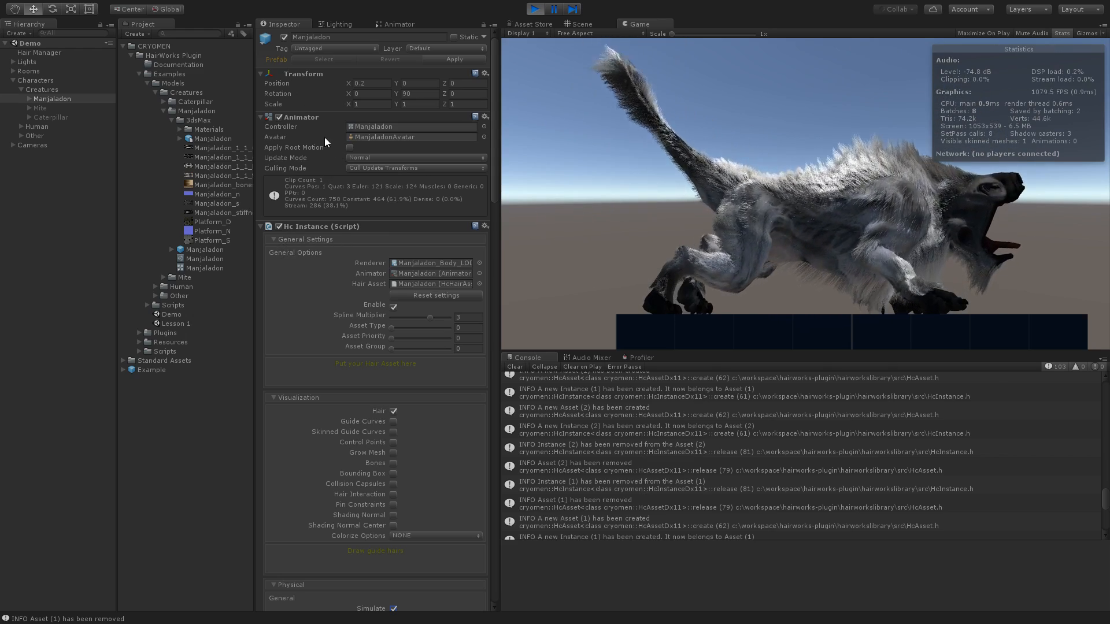
click(279, 117)
- Set the wind vector's X value to -2, try a wind noise of 1, and return the noise to 0
scroll(267, 264, down, 10)
scroll(266, 264, down, 5)
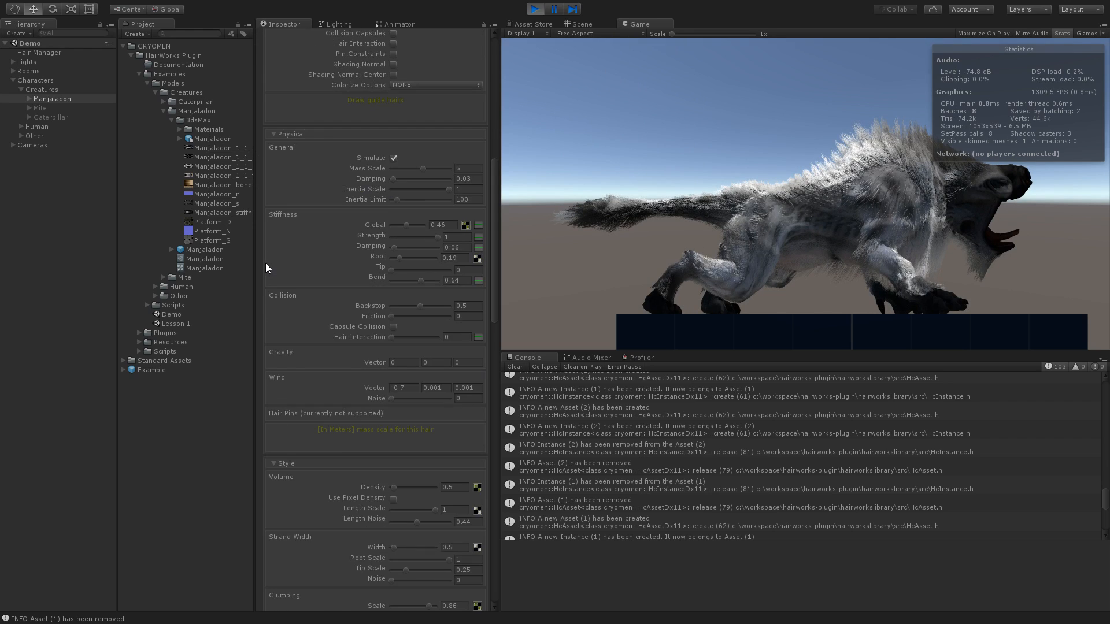
drag(390, 329, 416, 331)
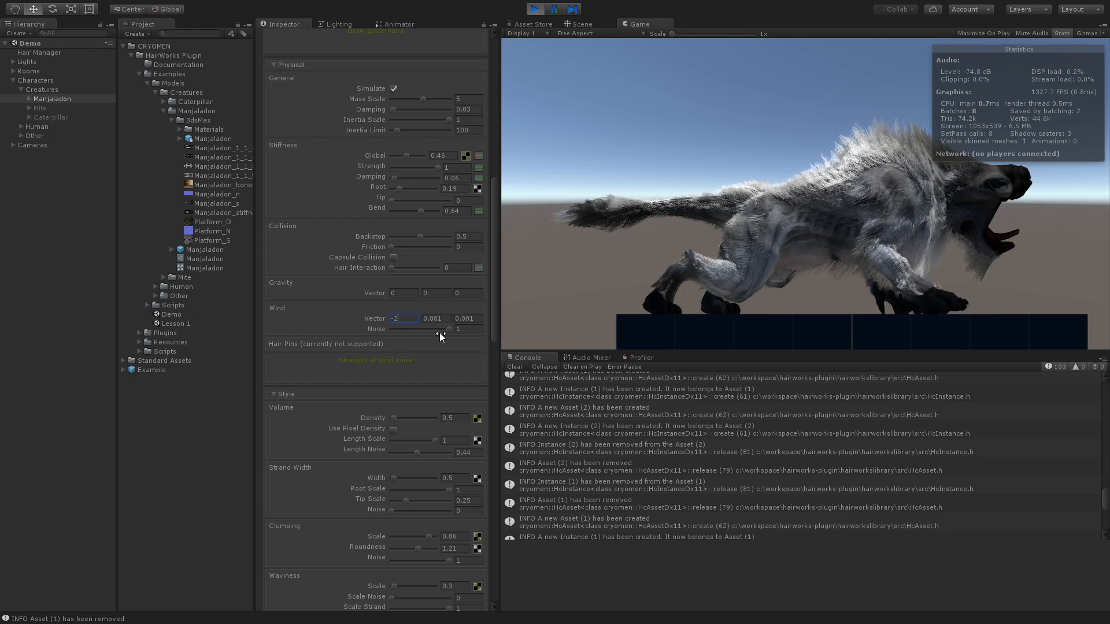
drag(448, 330, 390, 327)
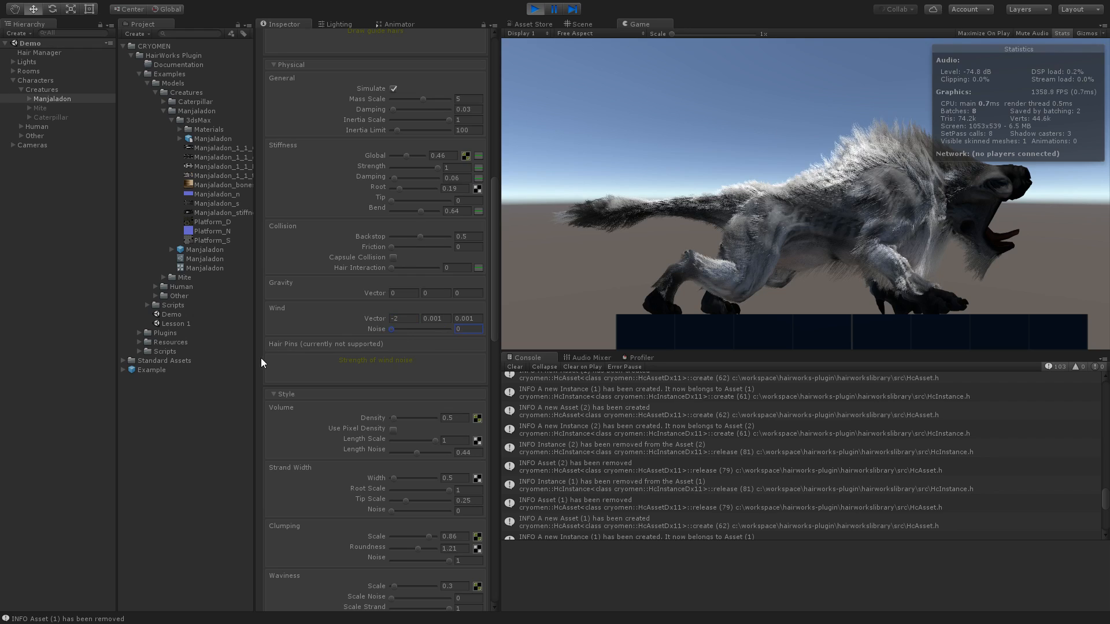
- Try different hair Density and Length Scale values, returning them to 0.5 and 1
scroll(259, 357, down, 8)
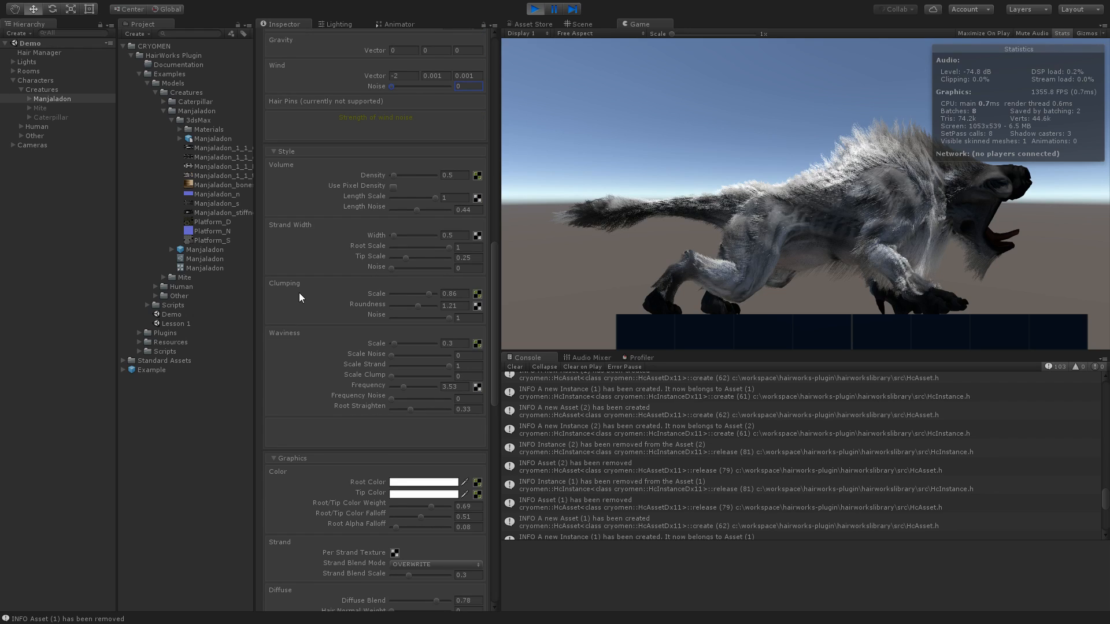
drag(392, 175, 391, 176)
mouse_move(436, 198)
mouse_down()
mouse_move(393, 203)
mouse_move(440, 206)
mouse_up()
- Set the strand width to 0.8 and browse the textures available for it without choosing one
scroll(263, 268, down, 3)
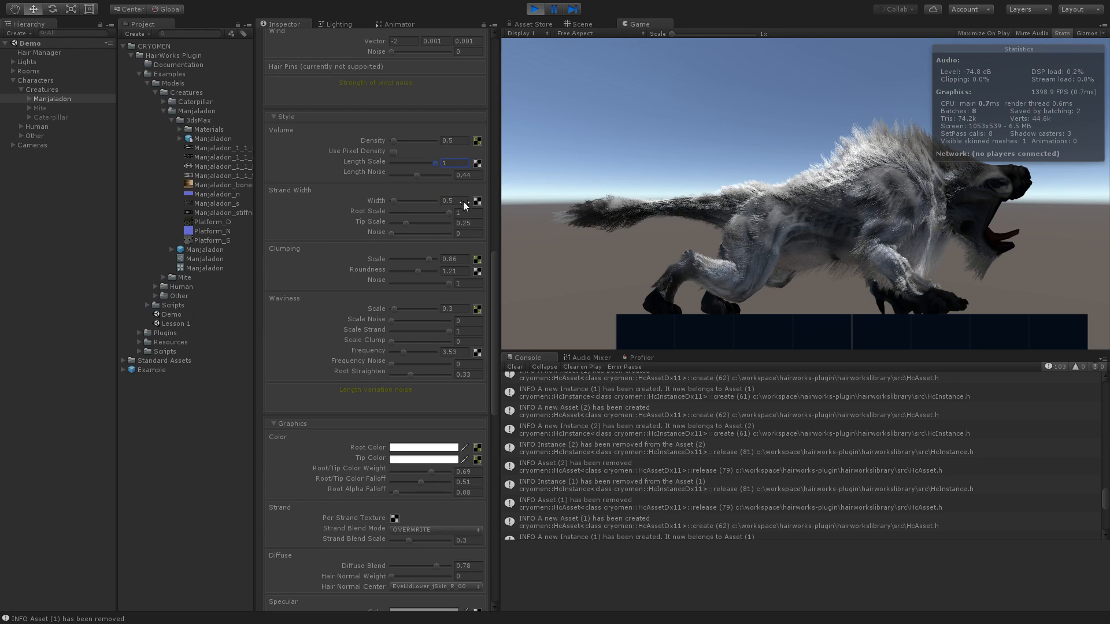
mouse_move(395, 201)
mouse_down()
mouse_move(417, 204)
mouse_move(397, 205)
mouse_up()
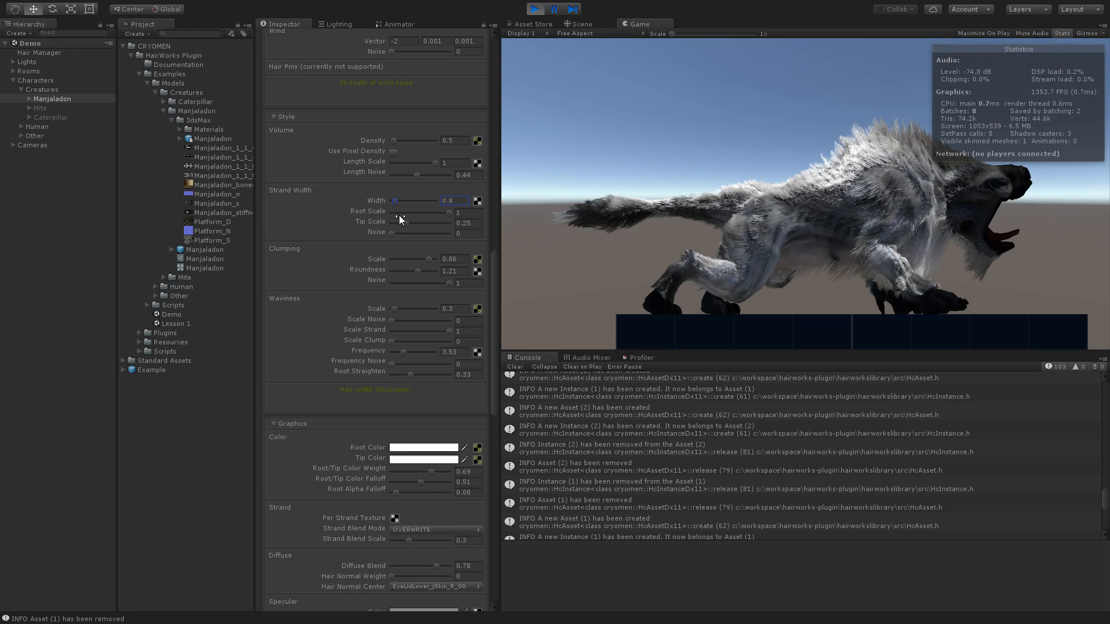
click(476, 200)
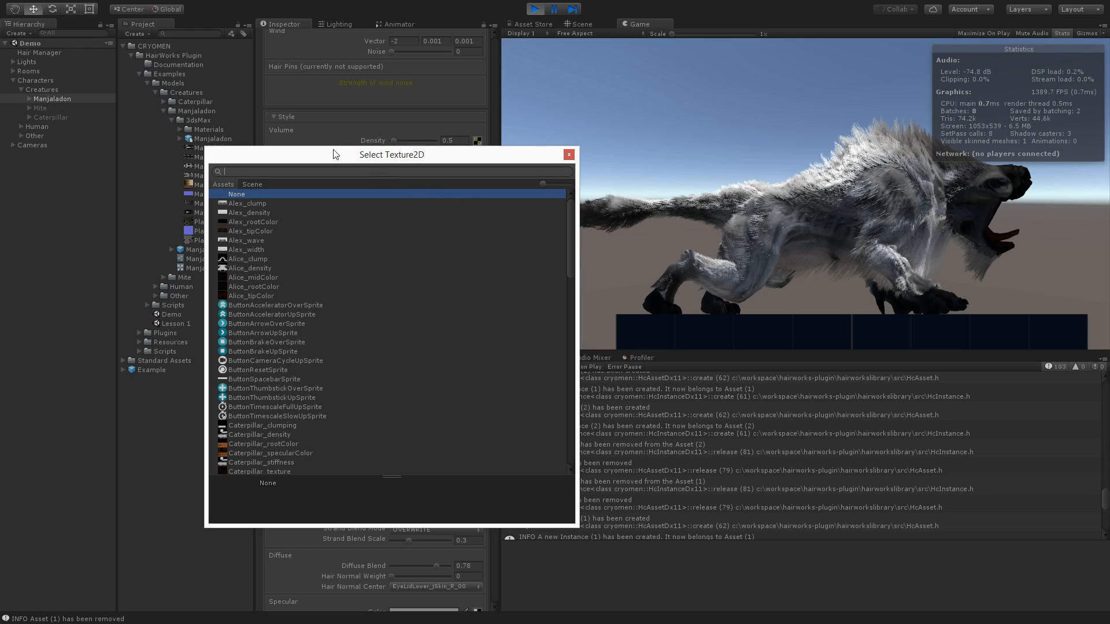
drag(334, 162, 260, 121)
scroll(173, 315, down, 10)
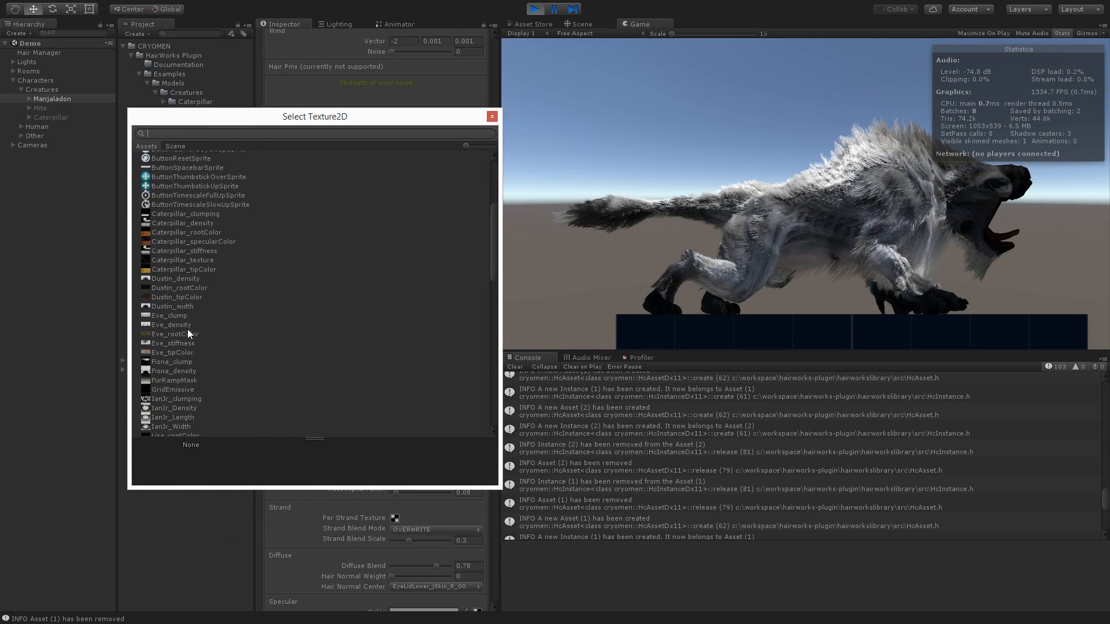
click(490, 118)
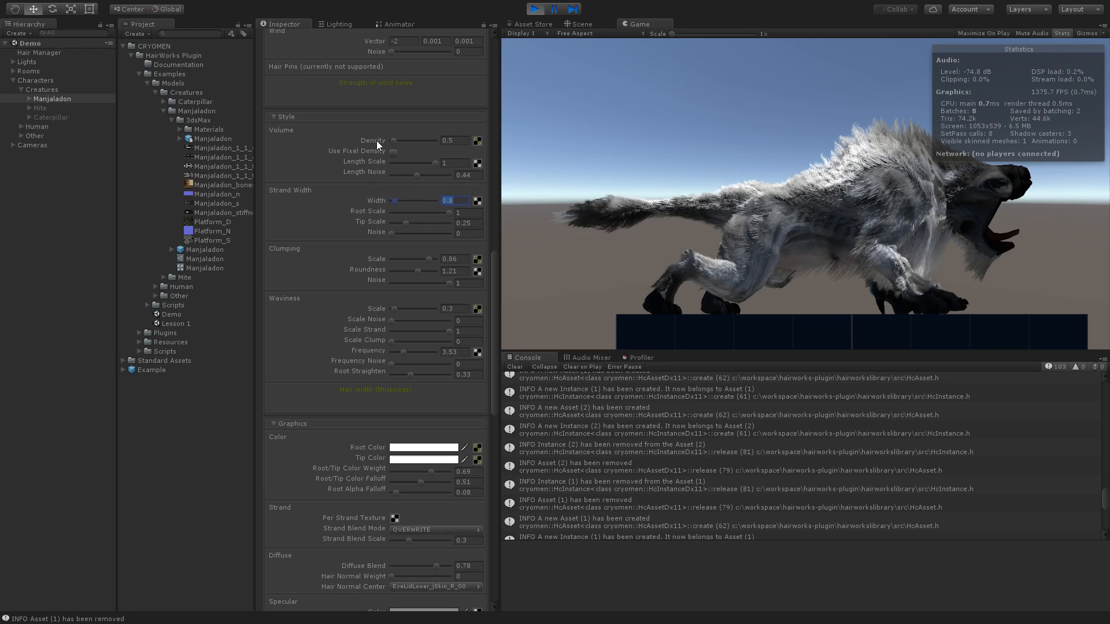
- Try other Manjaladon textures for the hair density and assign Manjaladon_1_1_Density
click(479, 144)
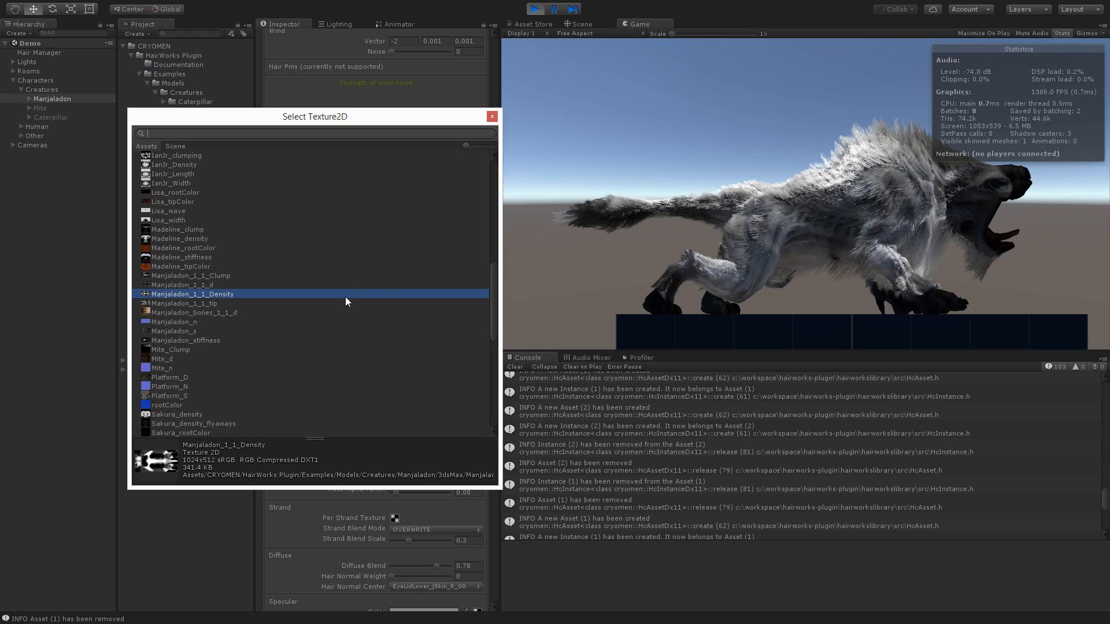
click(206, 284)
click(209, 296)
click(209, 302)
click(210, 294)
click(491, 117)
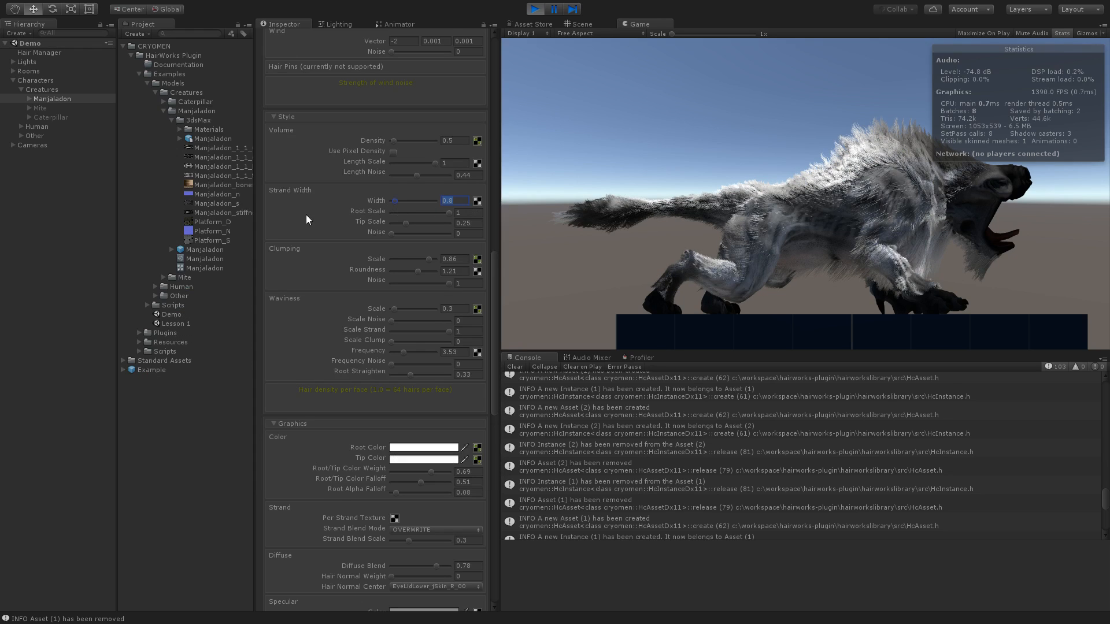
scroll(276, 235, down, 6)
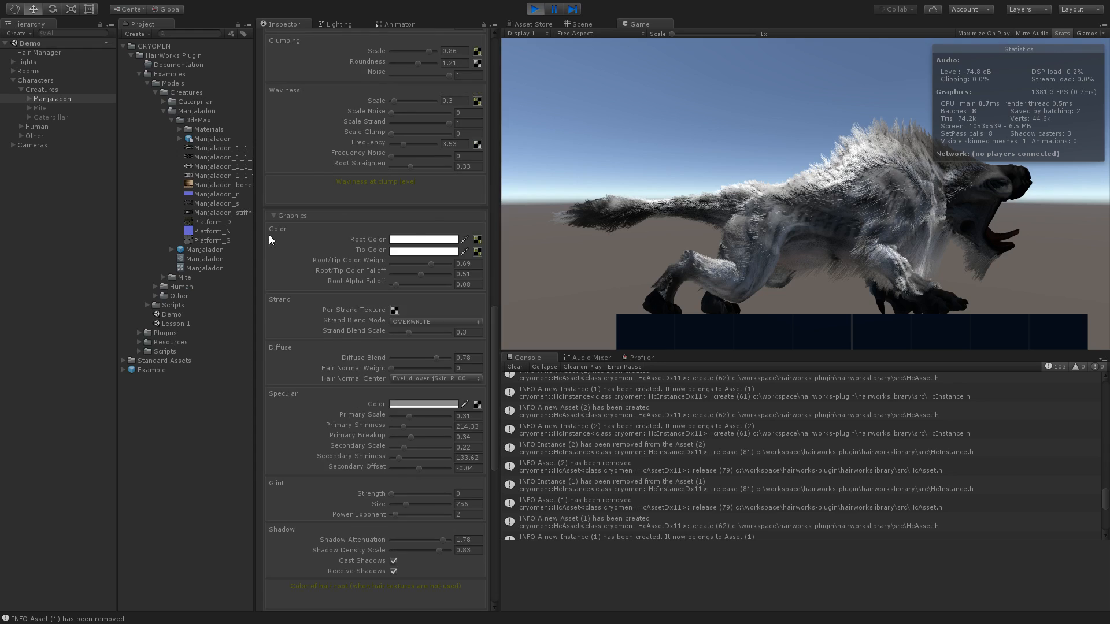
scroll(269, 237, down, 3)
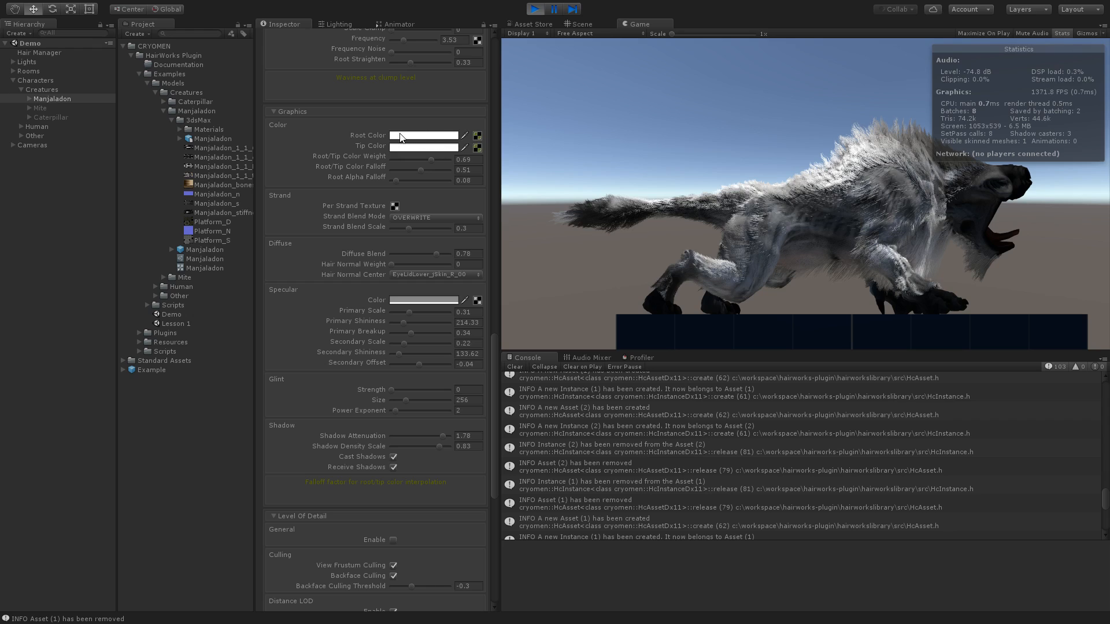
click(403, 151)
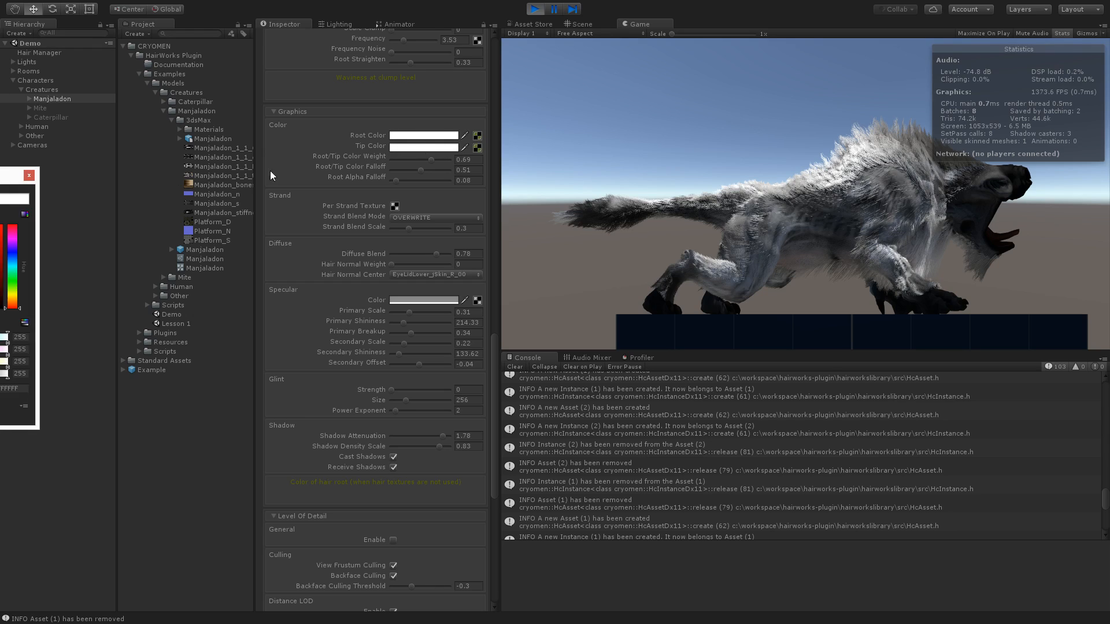
drag(23, 179, 317, 147)
drag(290, 219, 228, 179)
click(354, 143)
- Remove the textures assigned to the hair's root color and tip color by setting both to None
click(478, 146)
scroll(241, 283, up, 12)
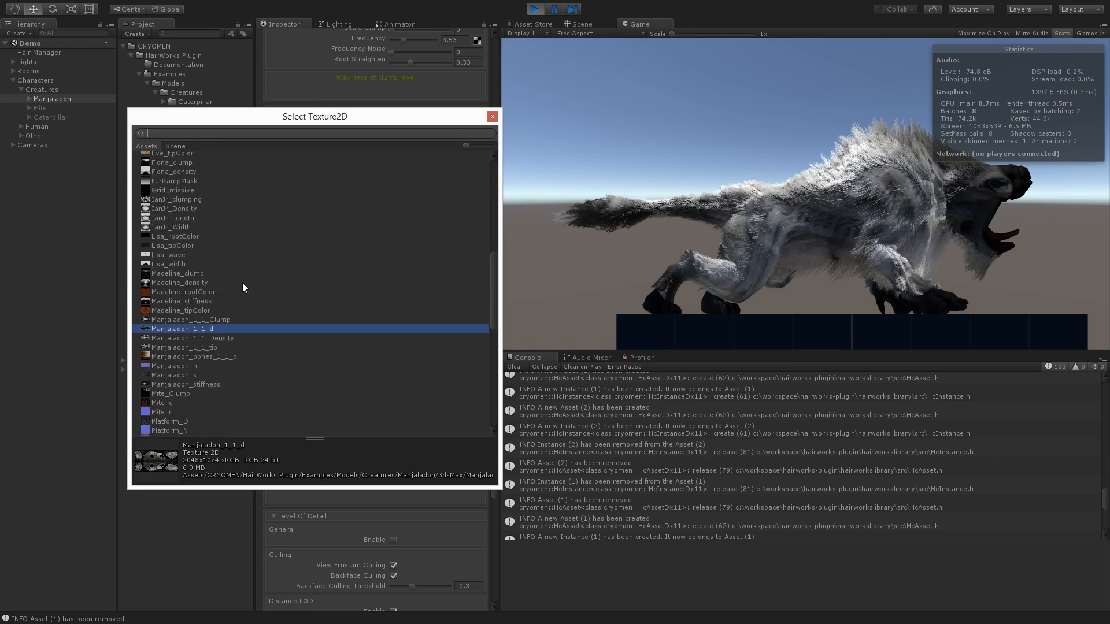
click(159, 156)
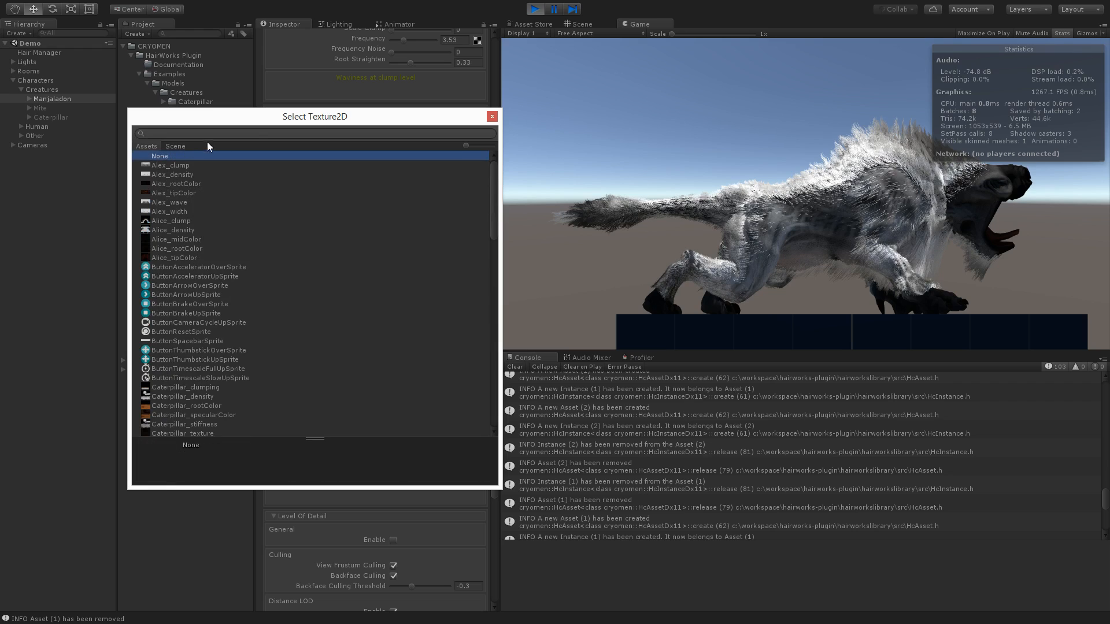
drag(260, 123, 173, 173)
click(405, 167)
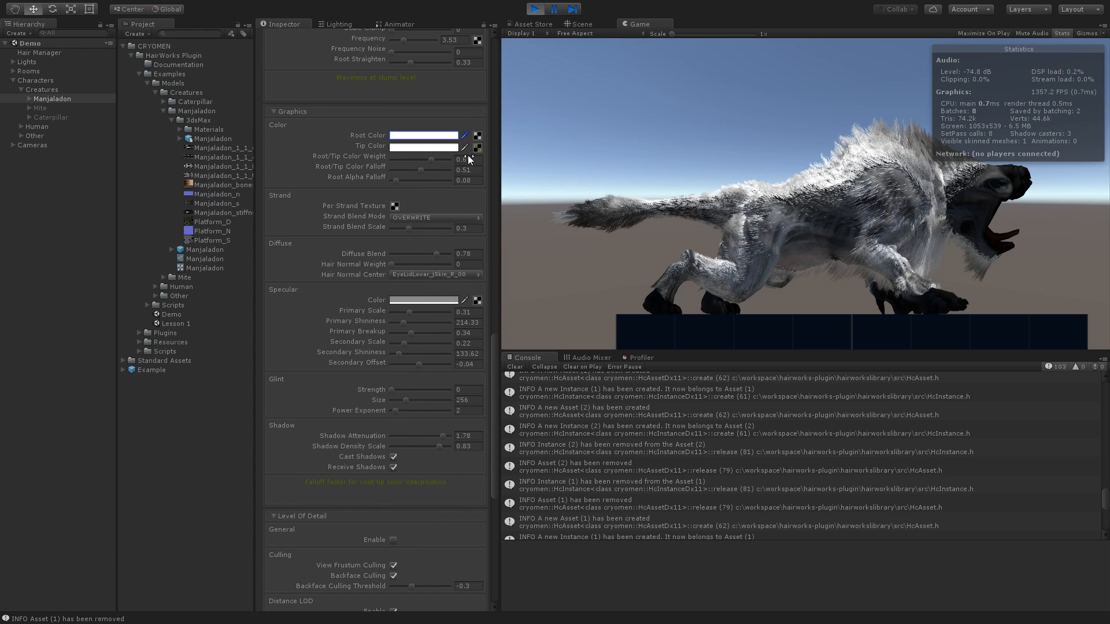
click(476, 148)
scroll(93, 198, up, 10)
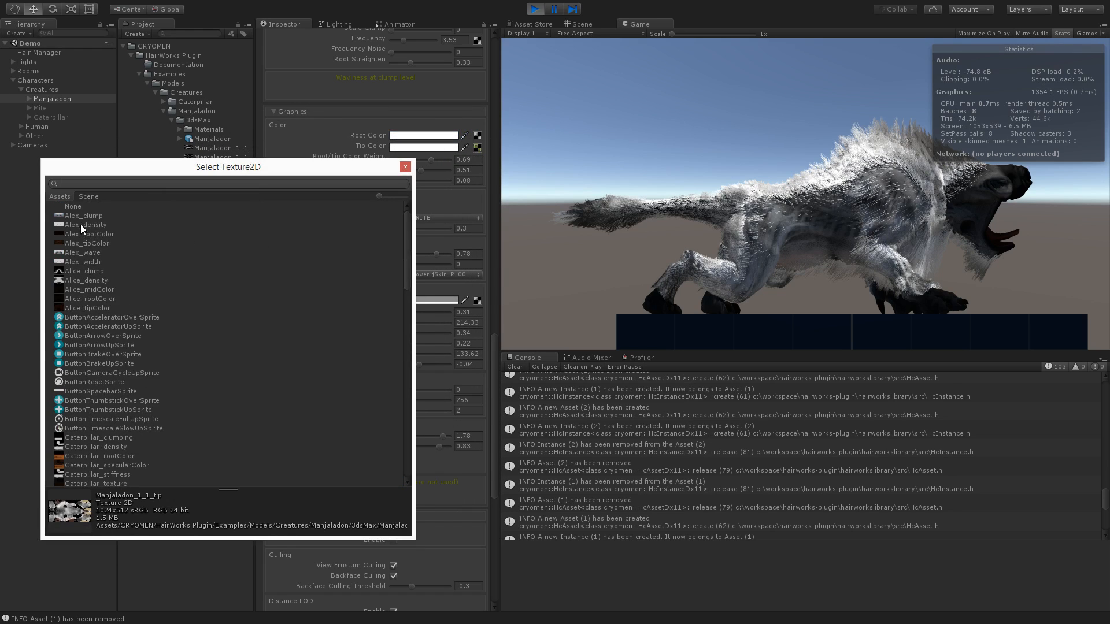
click(77, 208)
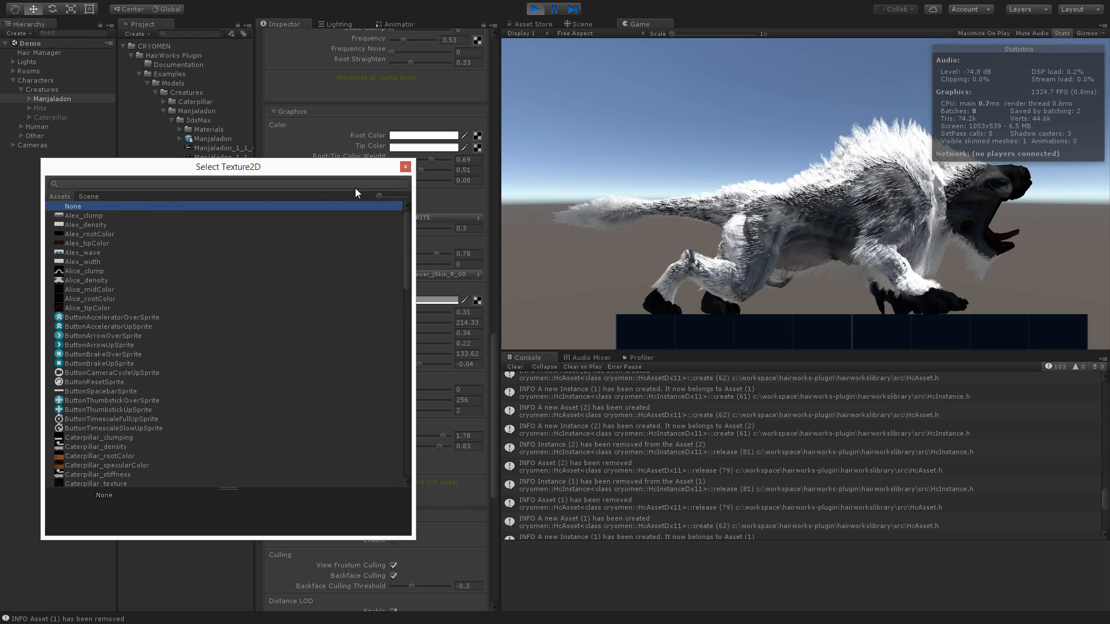
click(406, 167)
- Set the hair's root color to dark grey, hex 242424
click(423, 137)
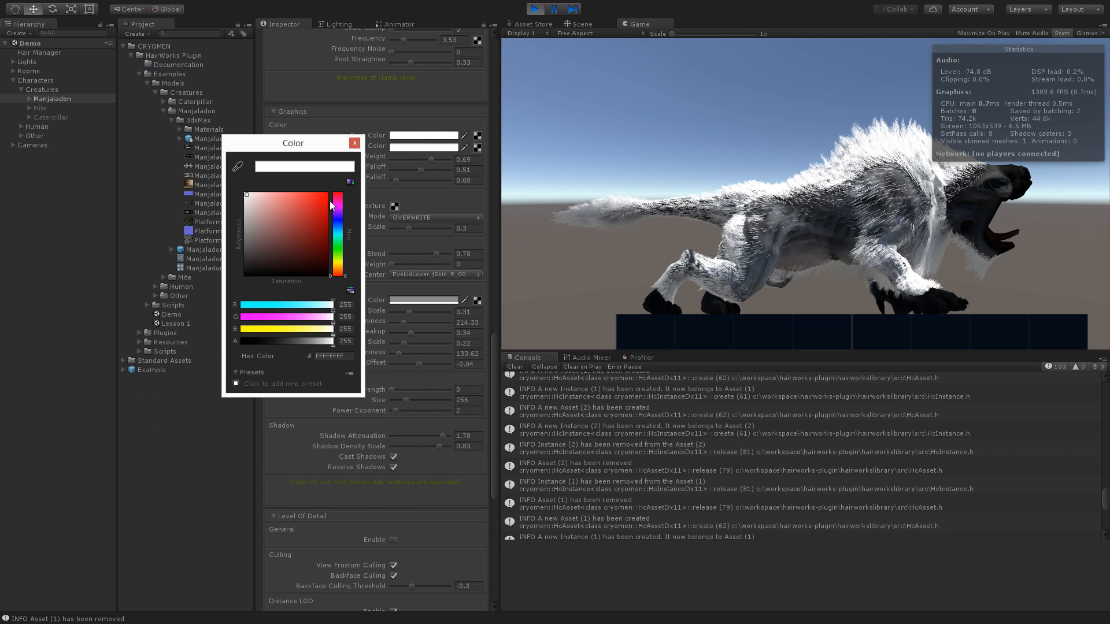
drag(323, 148, 244, 127)
drag(200, 199, 147, 243)
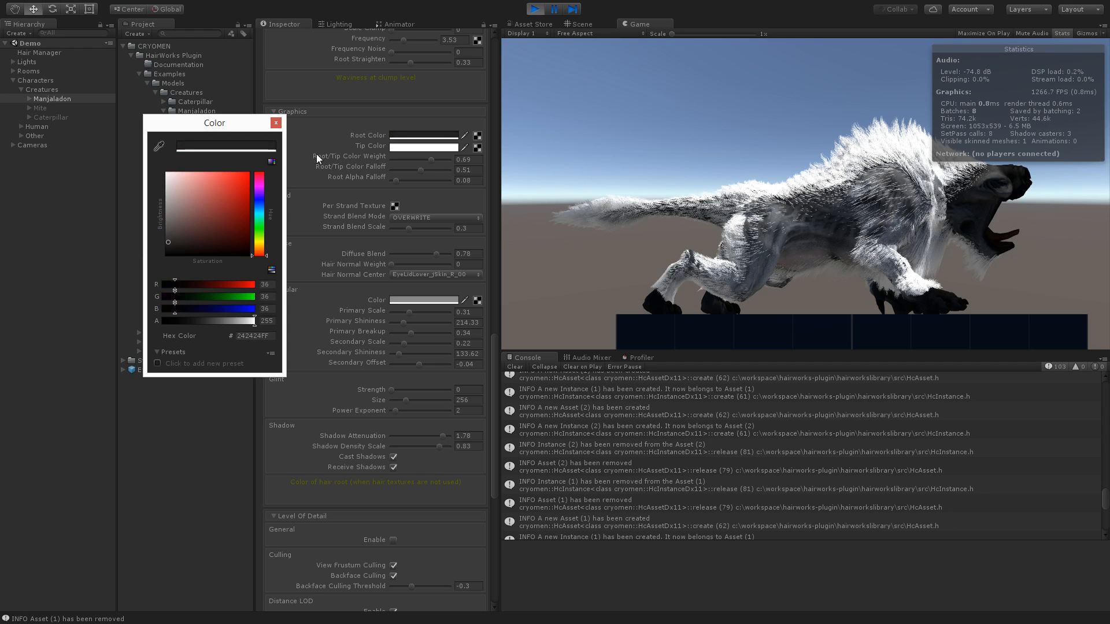
click(276, 123)
- Try a black tip color for the hair, and set it to grey, hex 494949
click(405, 148)
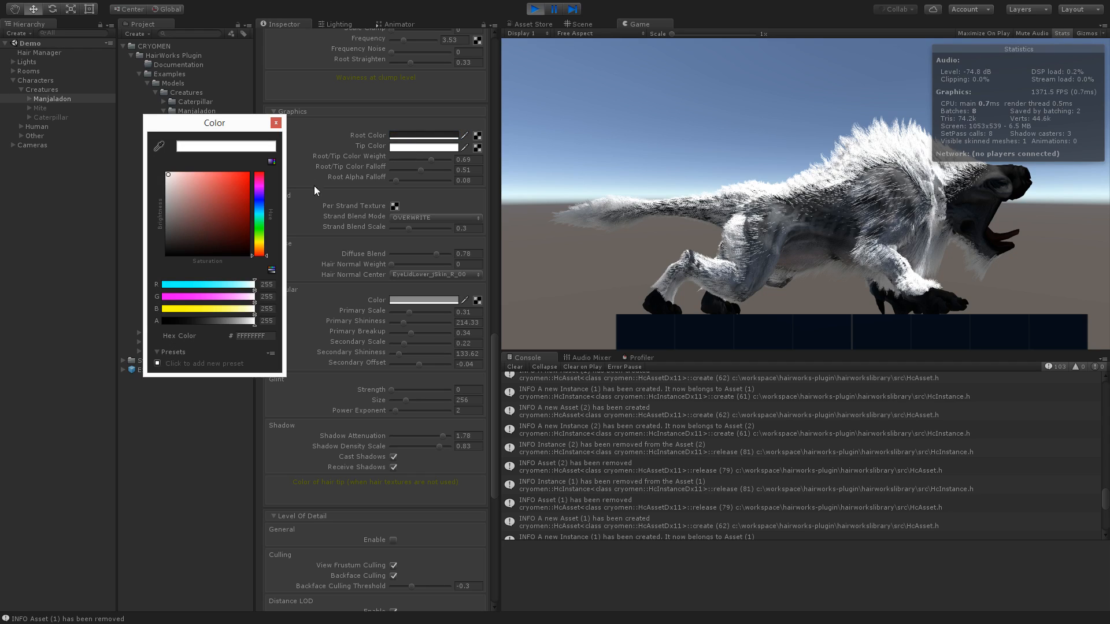
drag(175, 194, 151, 267)
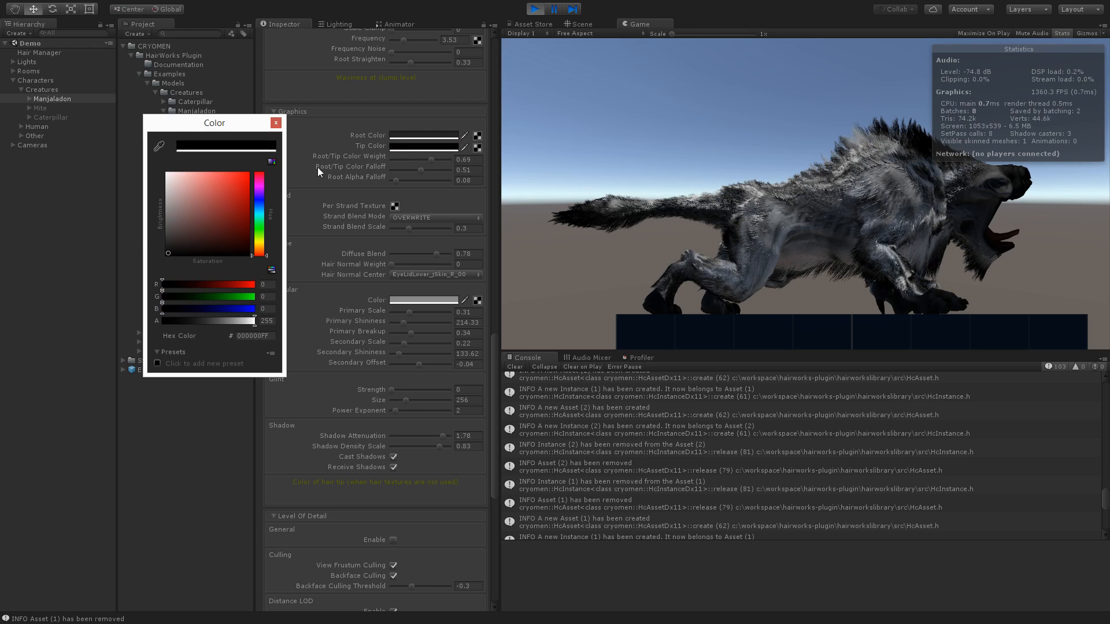
drag(189, 210, 166, 231)
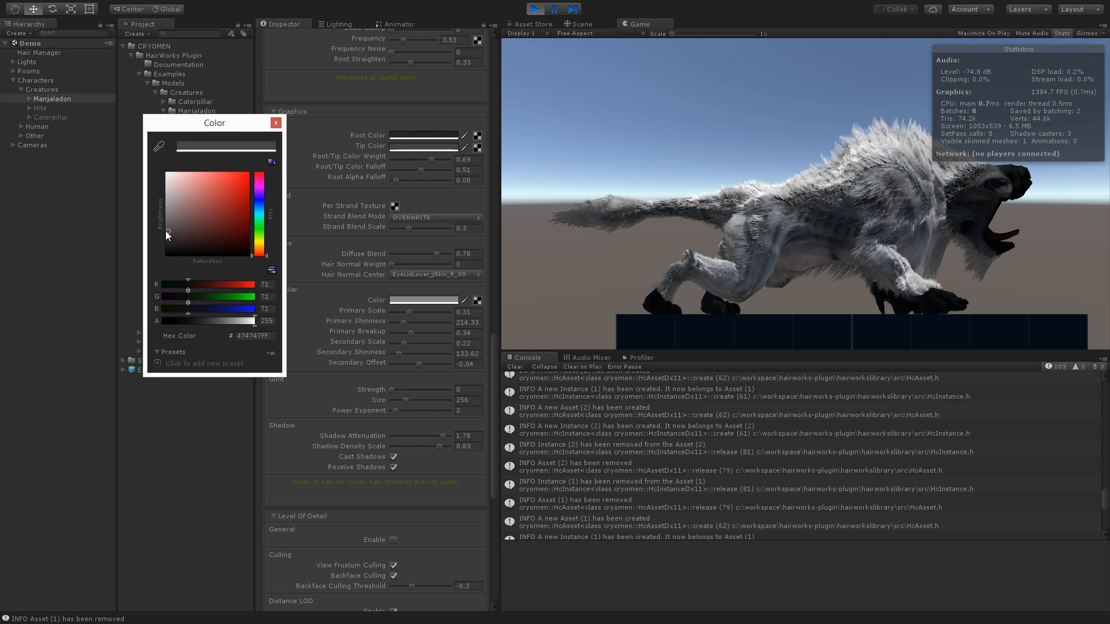
click(276, 122)
- Try a bright red root color, hex FF0000, and set the root color to black, hex 000000
click(411, 135)
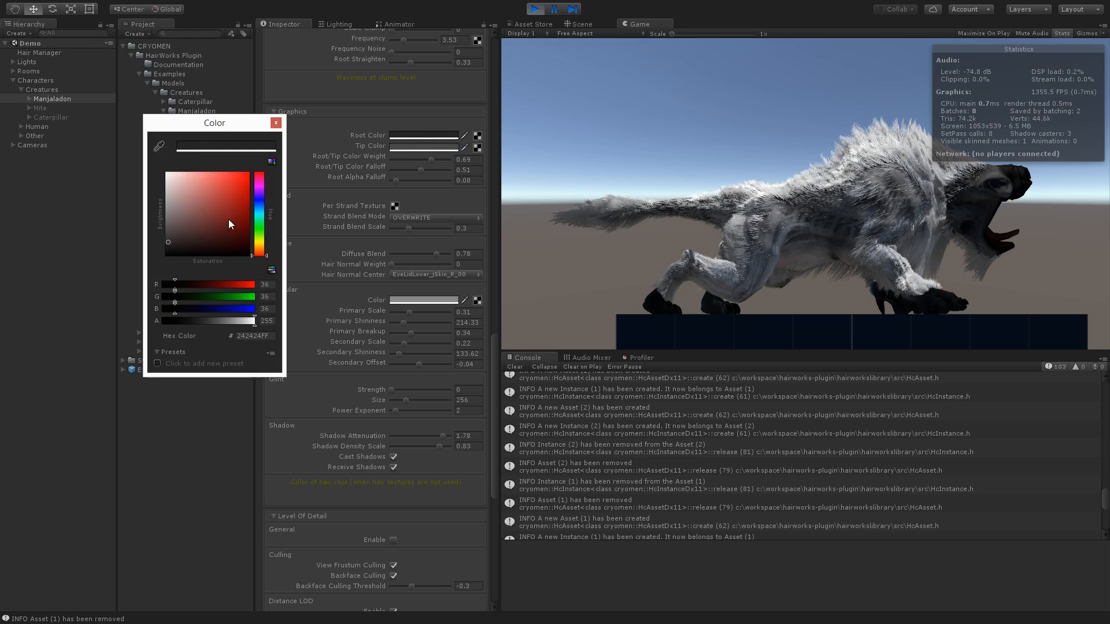
drag(214, 235, 272, 162)
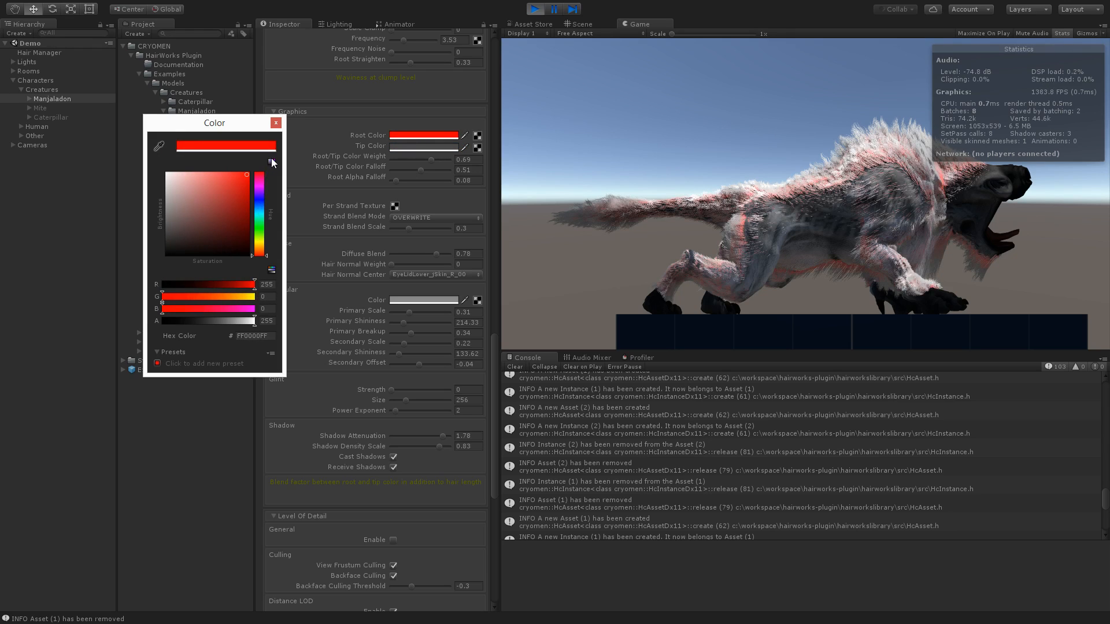
click(218, 188)
drag(217, 189, 158, 268)
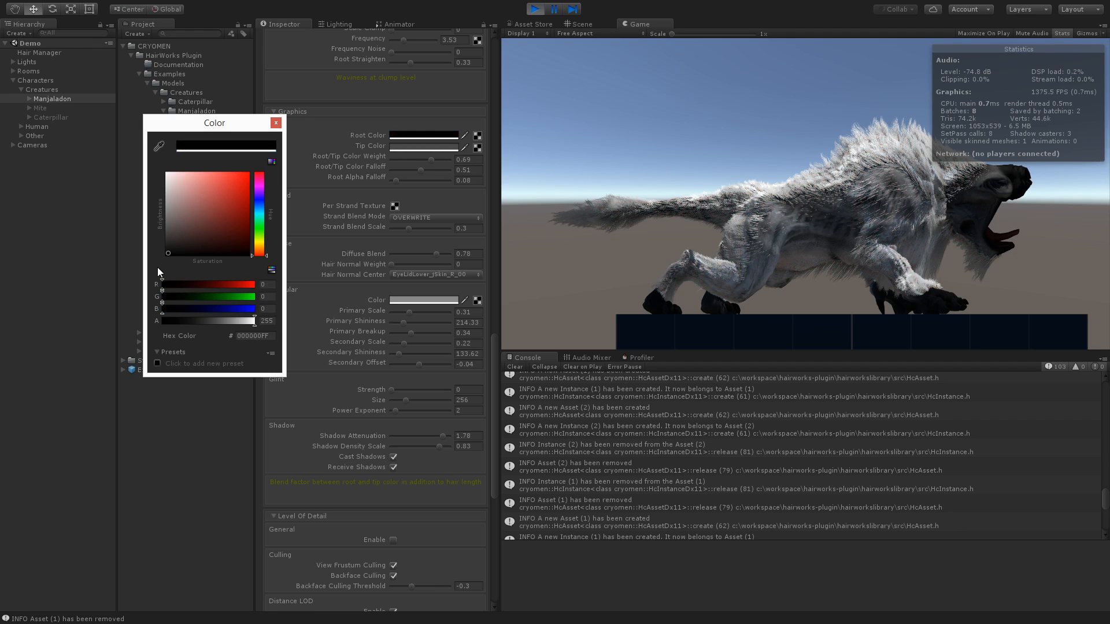
click(276, 123)
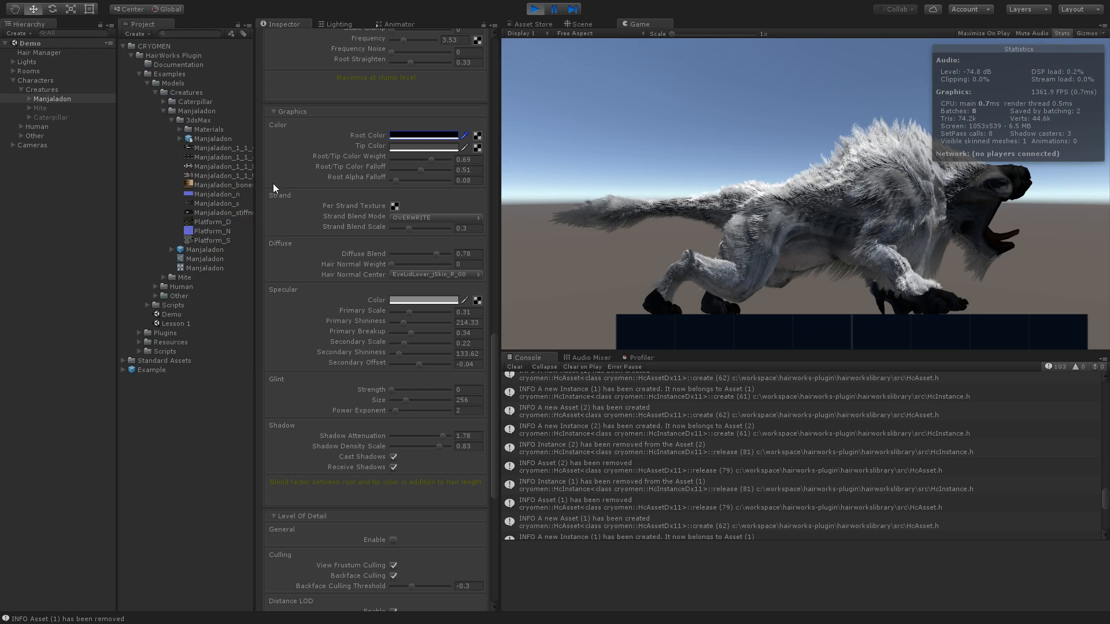
- Open the hair's specular color for editing and close it without choosing another color
scroll(262, 199, down, 4)
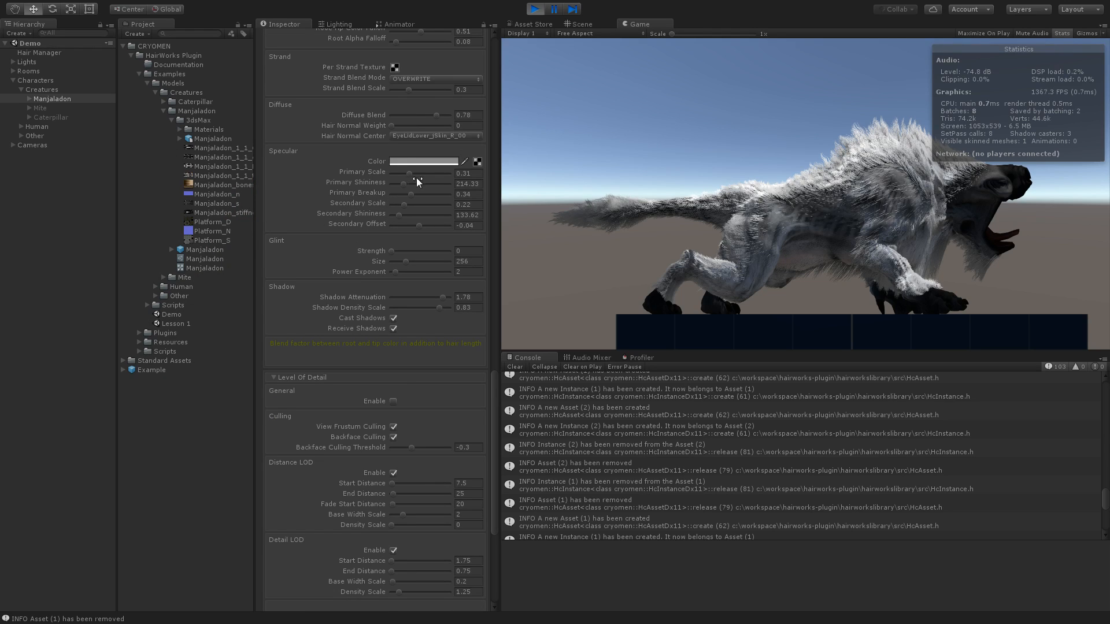
click(436, 162)
drag(245, 124, 221, 138)
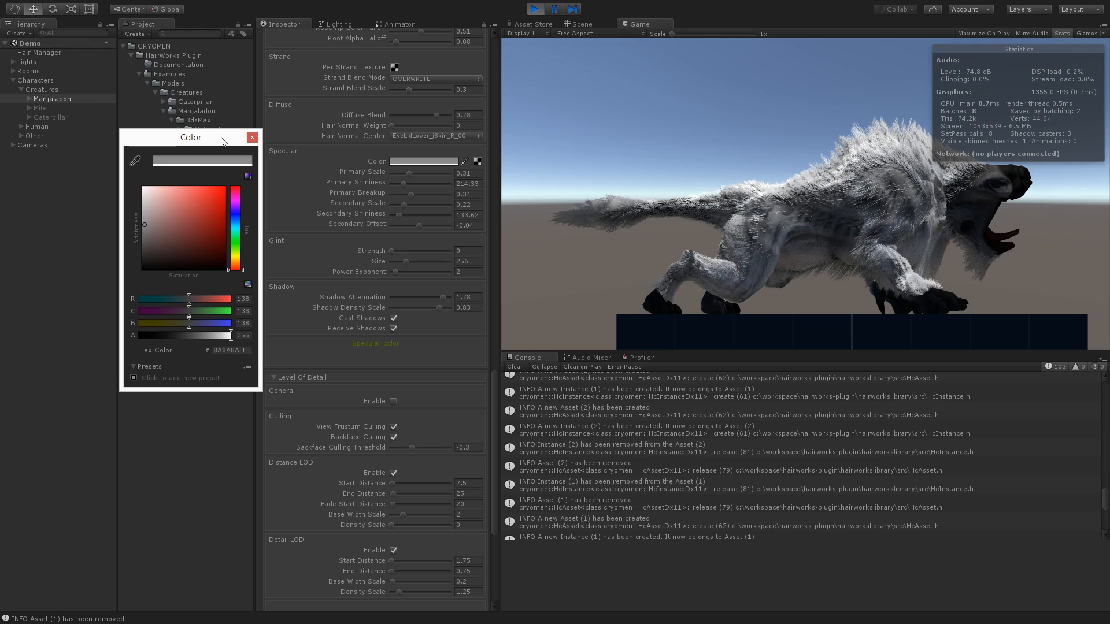
drag(222, 139, 233, 135)
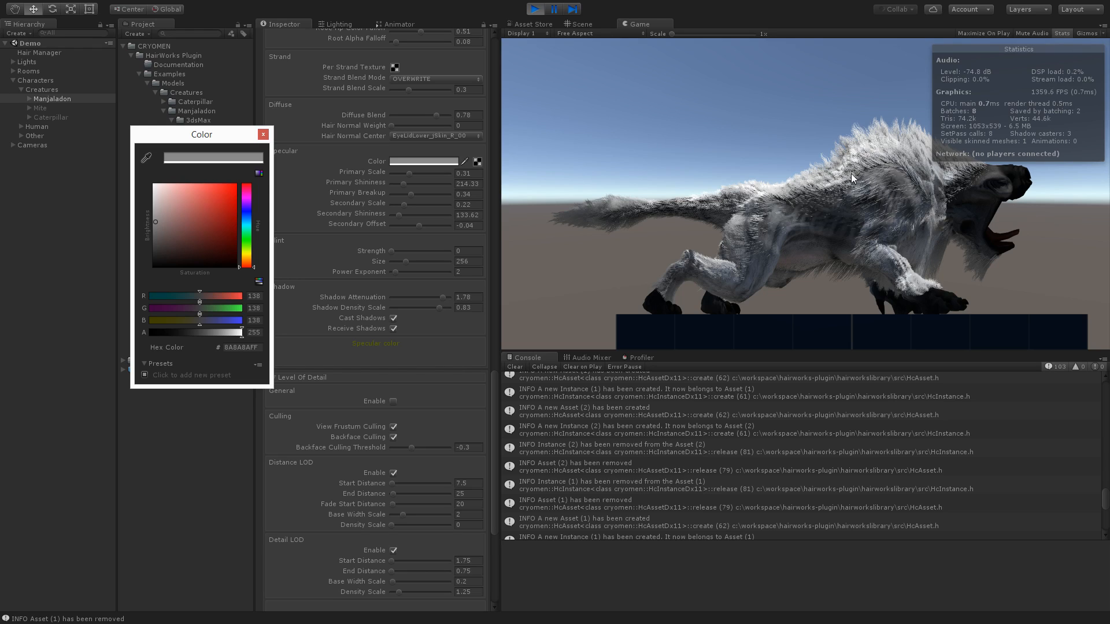
click(263, 135)
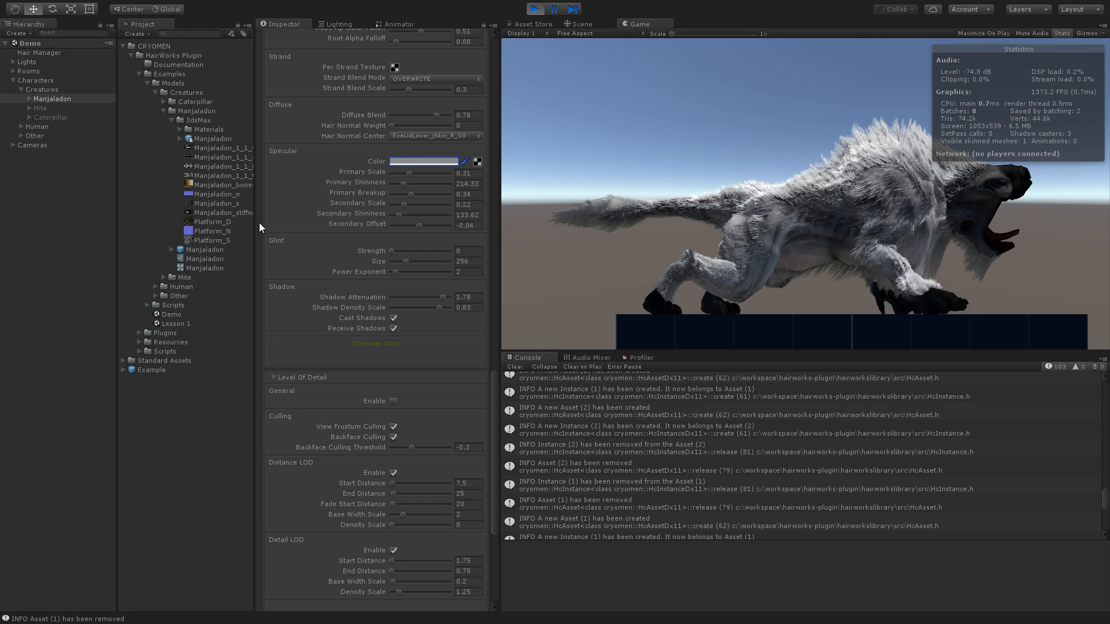
- Review the Level Of Detail and Control Texture Channels settings, and return to the start of the Manjaladon's component settings
scroll(259, 224, down, 3)
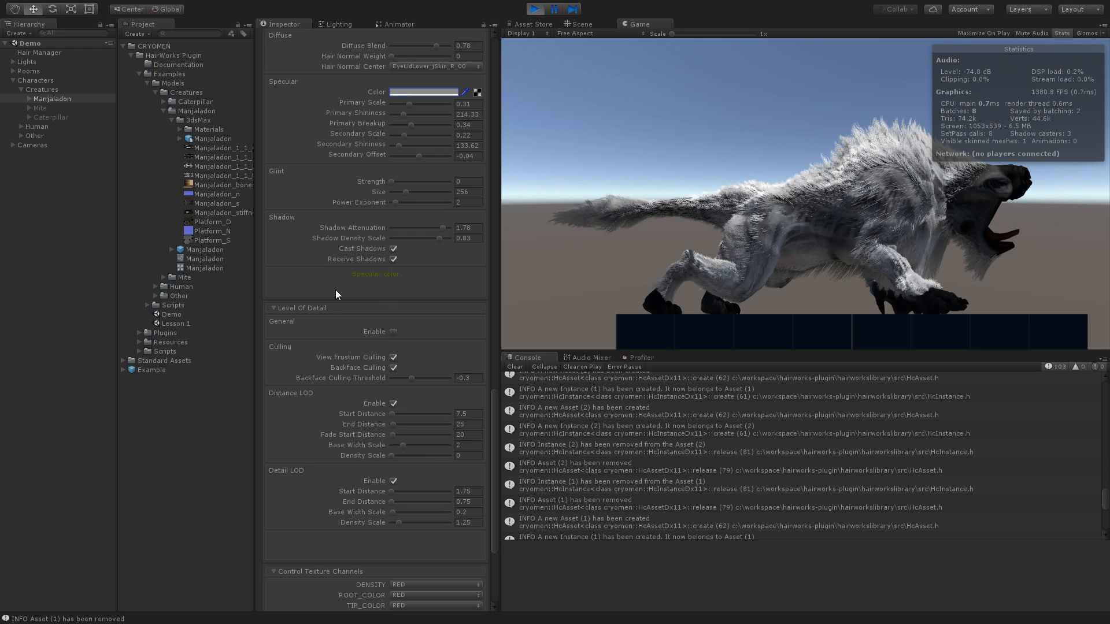
scroll(261, 271, down, 5)
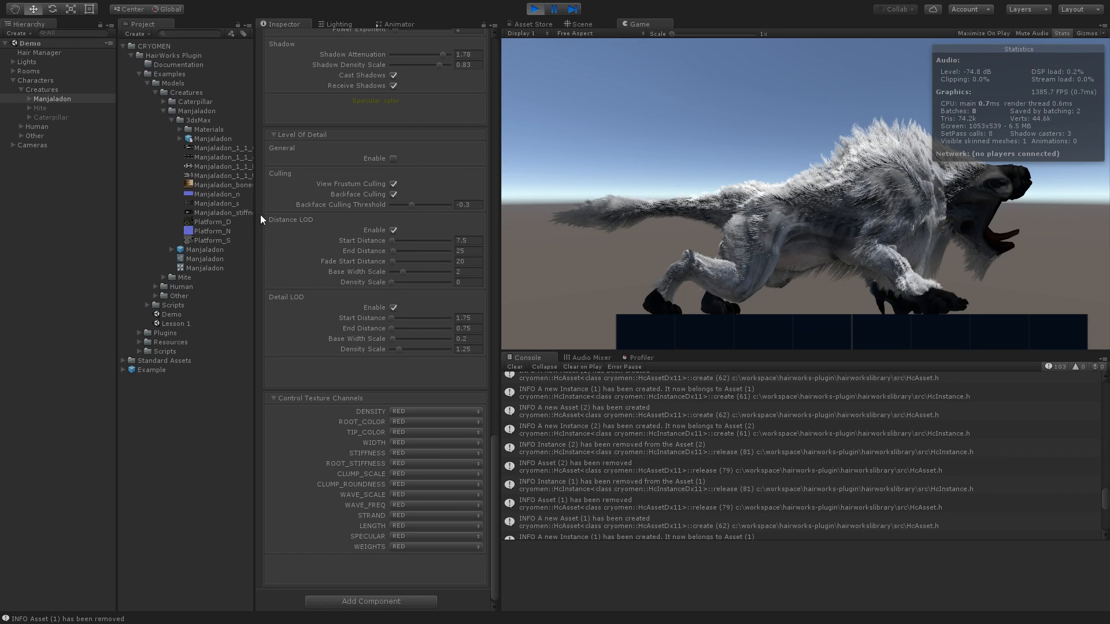
scroll(261, 214, down, 1)
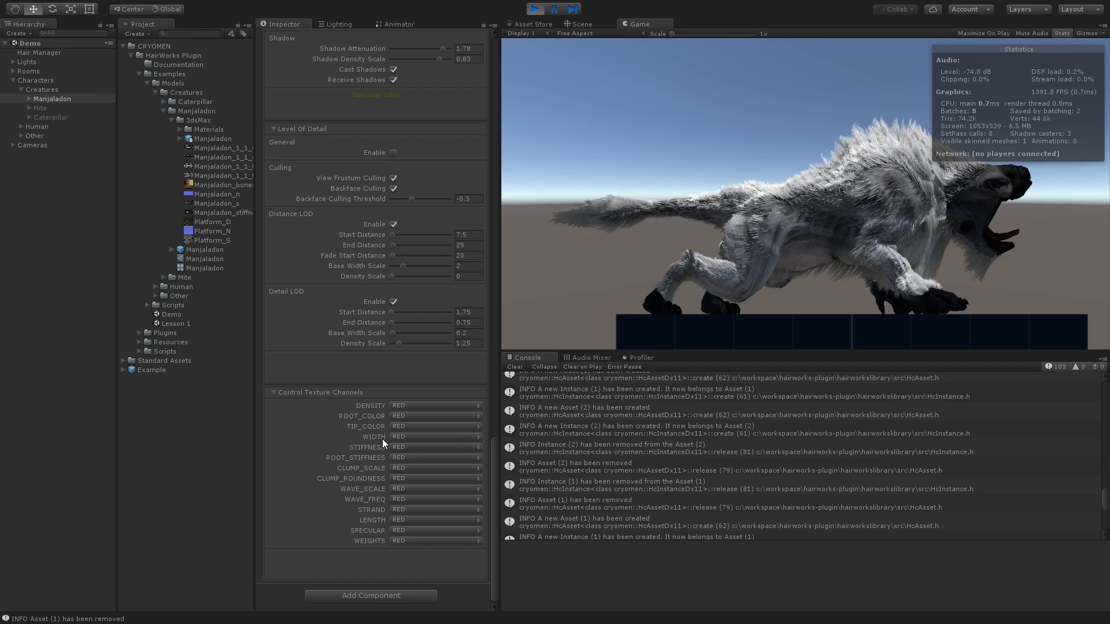
scroll(272, 388, up, 8)
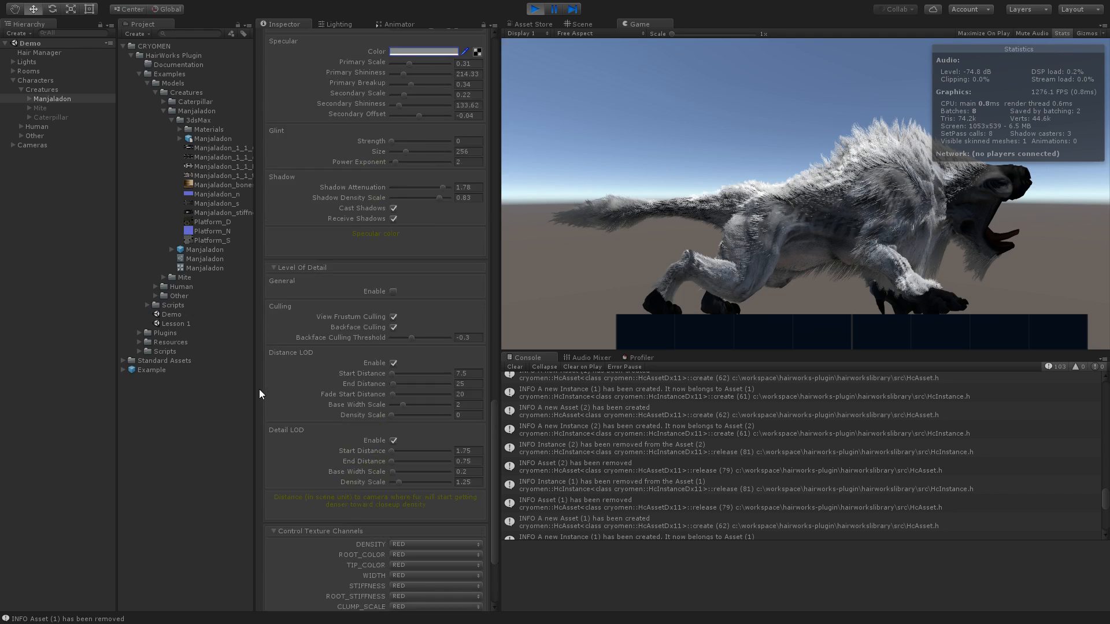
scroll(266, 397, up, 20)
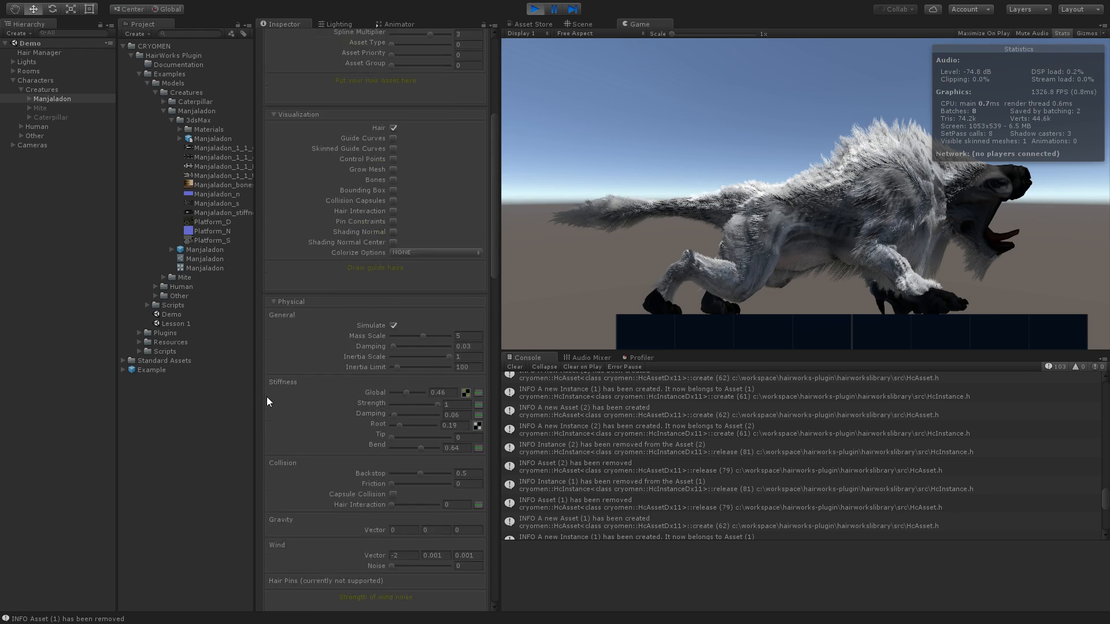
scroll(267, 401, up, 3)
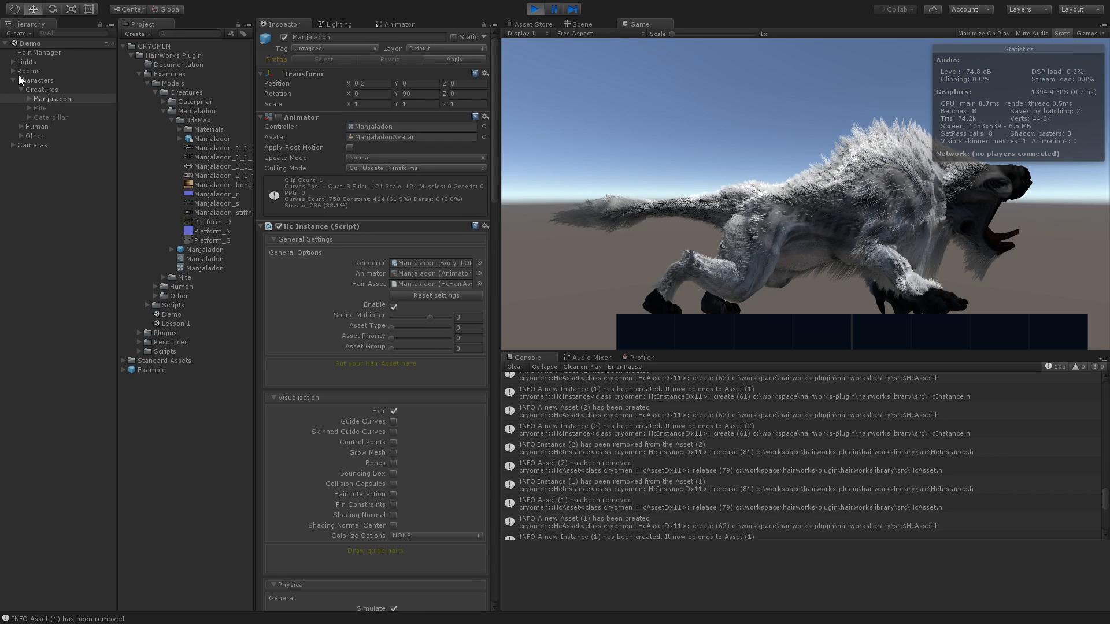
- Expand the Lights group and inspect the components of the White light and the Spot light
click(11, 62)
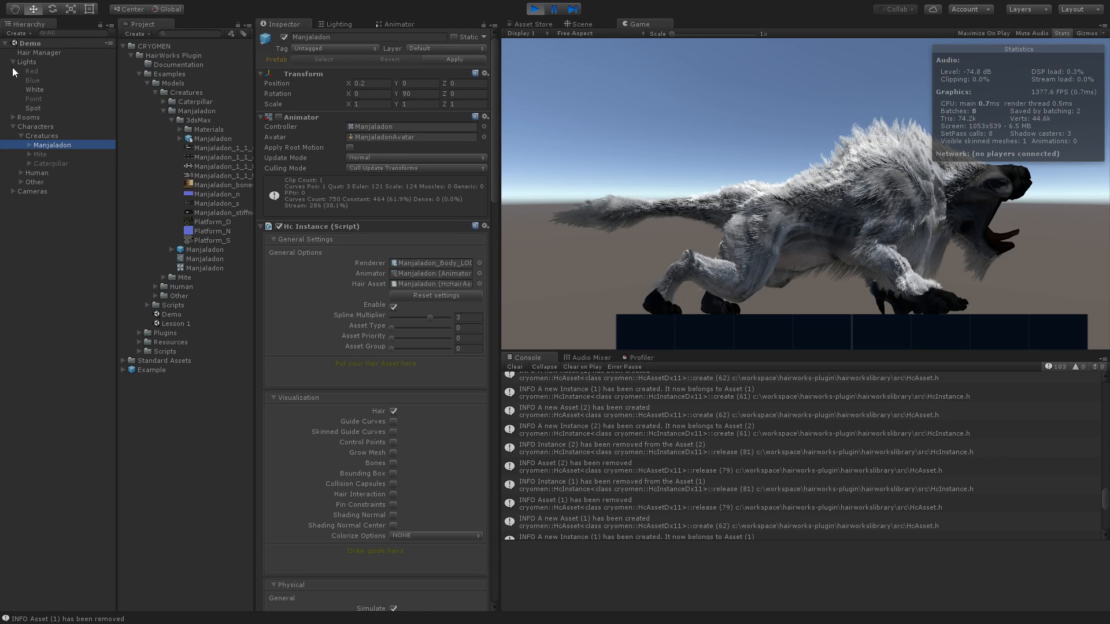
click(33, 90)
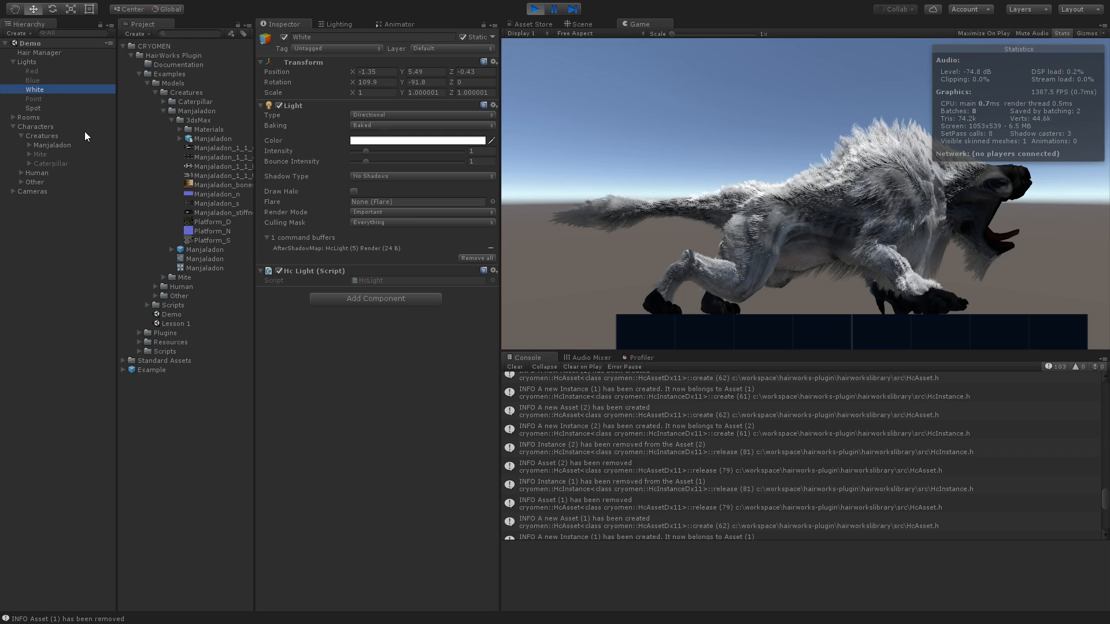
click(33, 108)
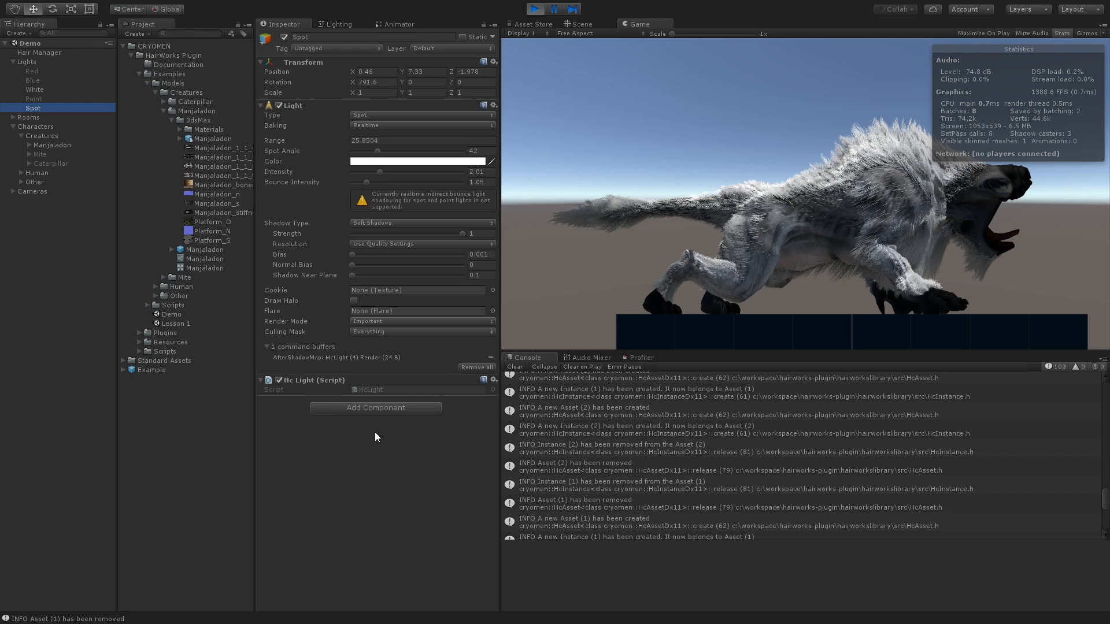
- Switch to the Scene view and activate the Caterpillar creature beside the Manjaladon
click(584, 24)
right_drag(741, 261, 761, 302)
key(w)
key(s)
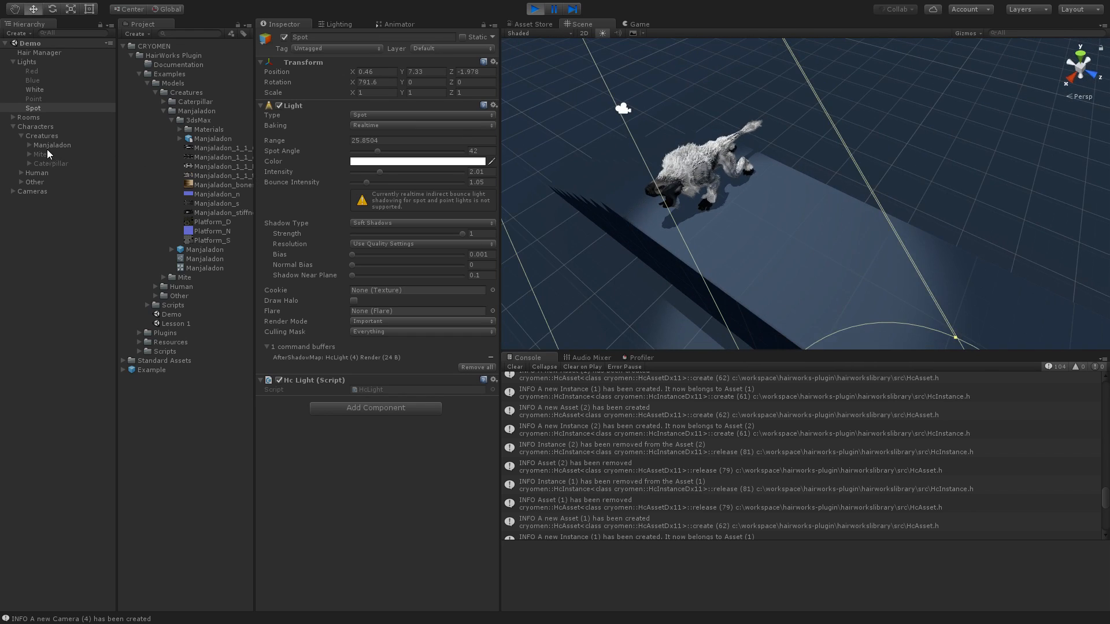
click(58, 165)
click(284, 37)
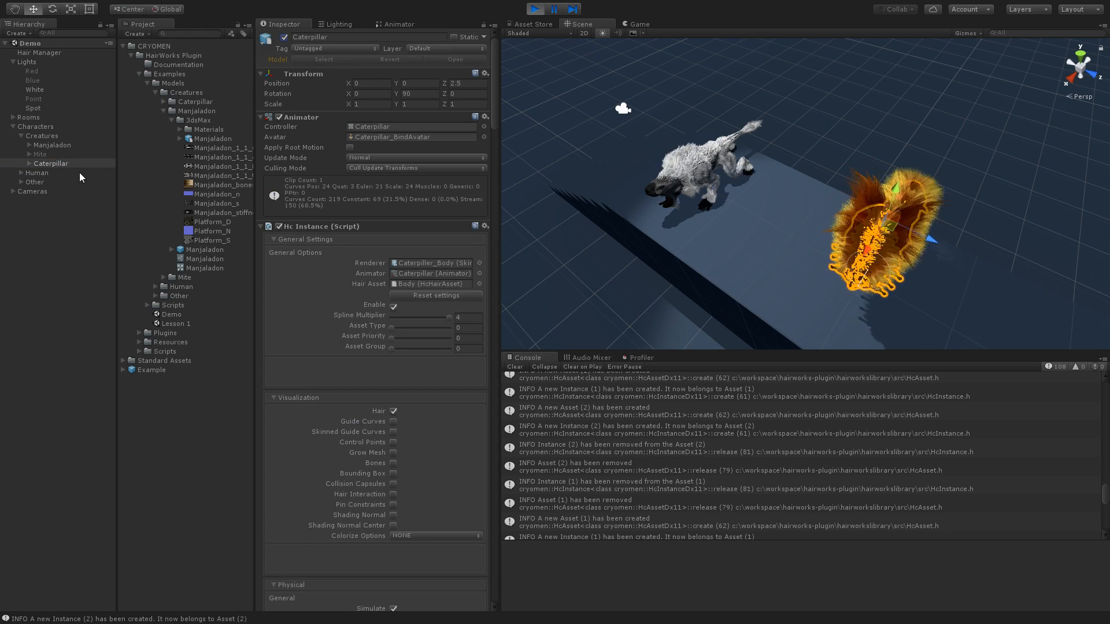
- Deselect the Caterpillar and examine its fur and shadow from different angles in the scene
click(64, 402)
key(d)
right_drag(744, 249, 746, 213)
key(w)
key(s)
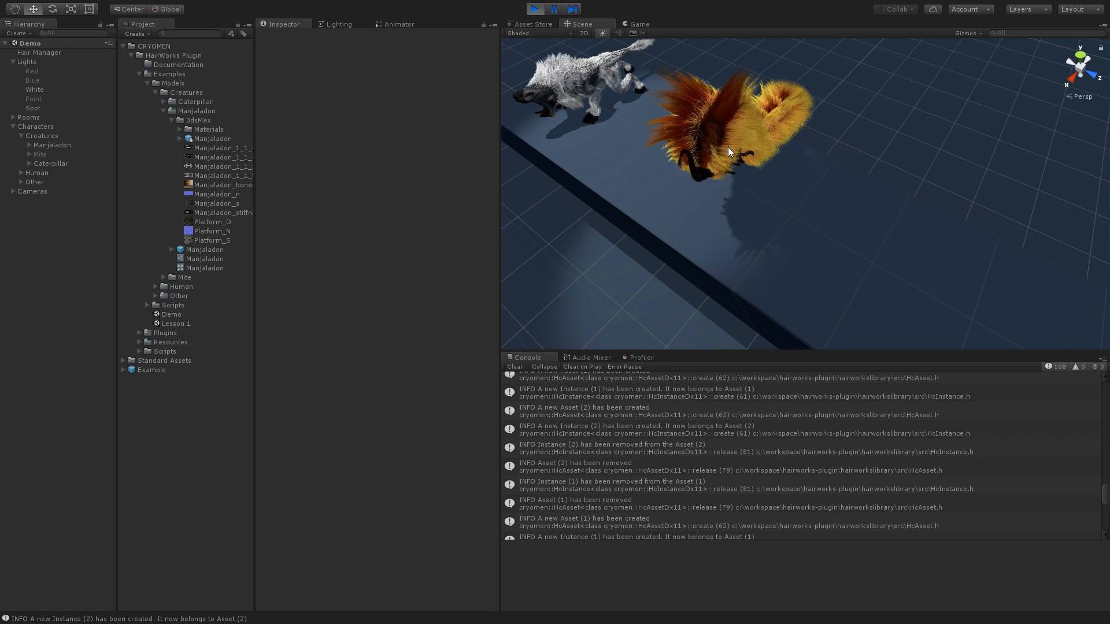
right_drag(779, 141, 936, 212)
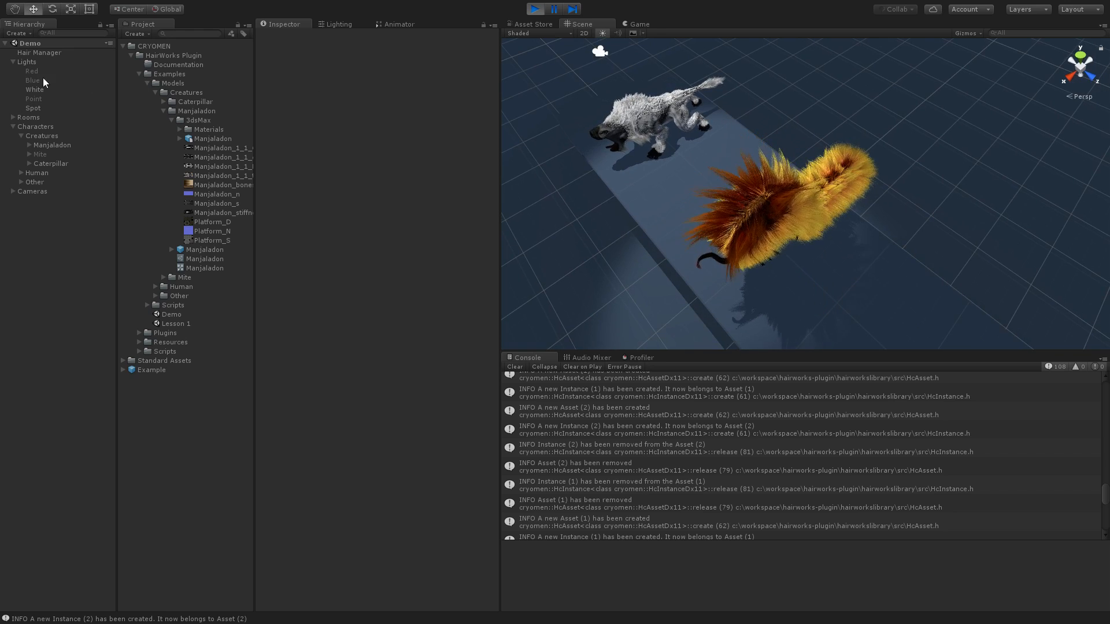
- Collapse the Lights and Characters groups and stop play mode
click(14, 62)
click(12, 80)
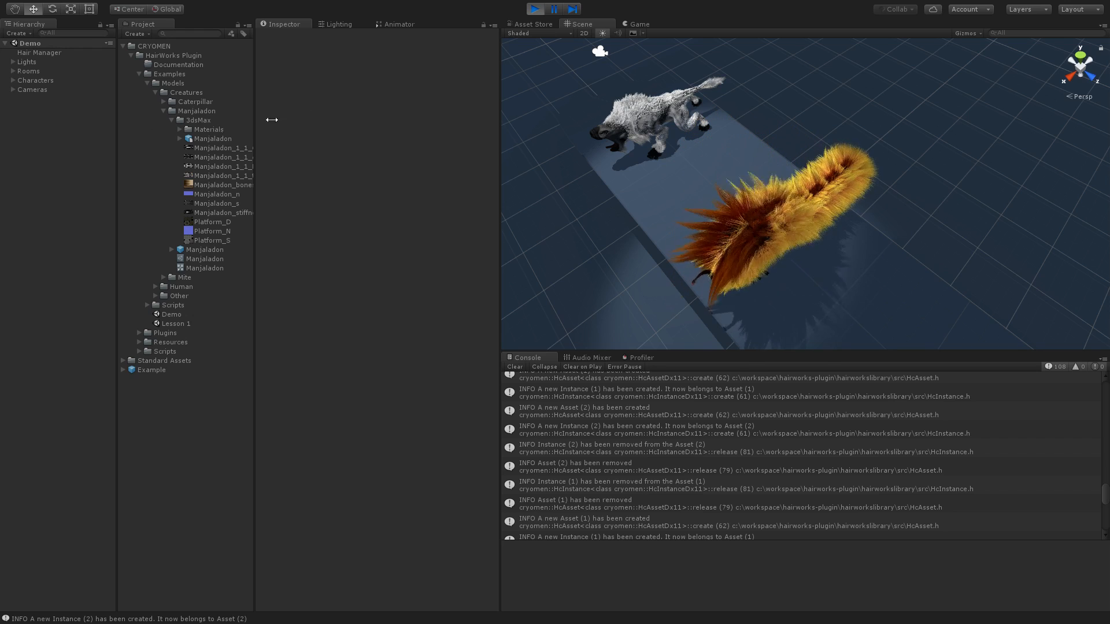
click(531, 9)
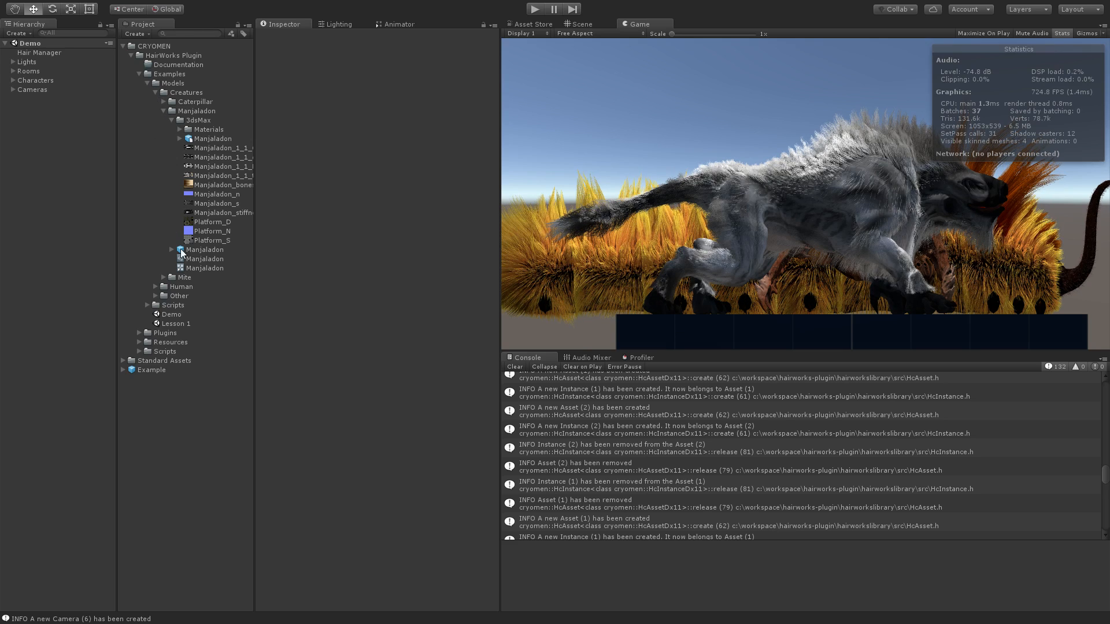
- Open the Lesson 1 scene from the Examples folder and show it in the Scene view
double_click(171, 324)
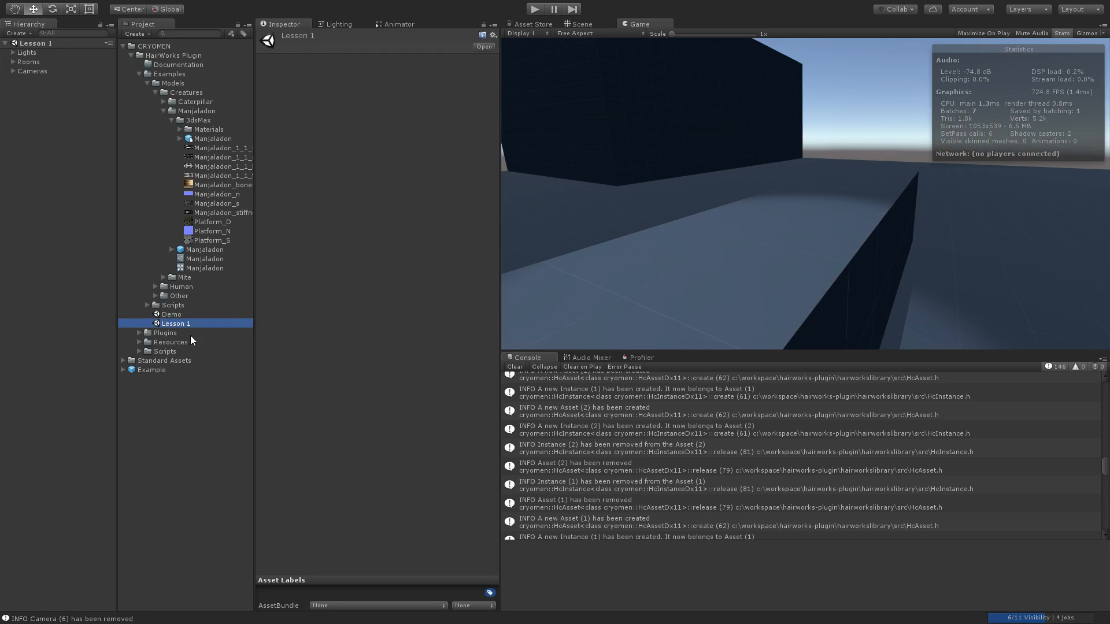
click(797, 214)
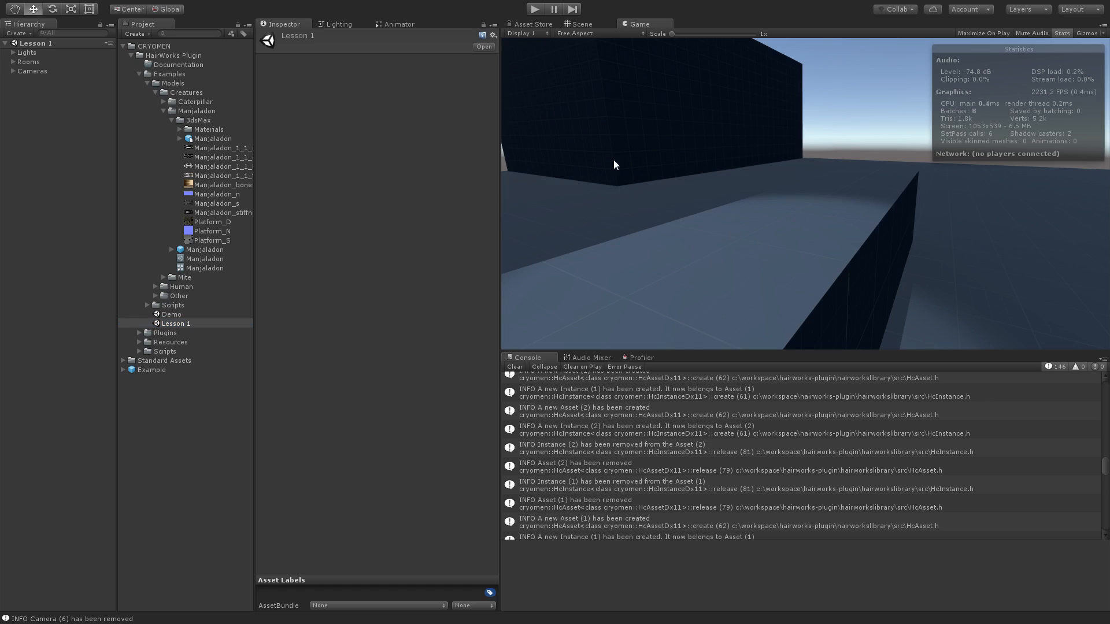
click(577, 25)
right_drag(716, 210, 712, 202)
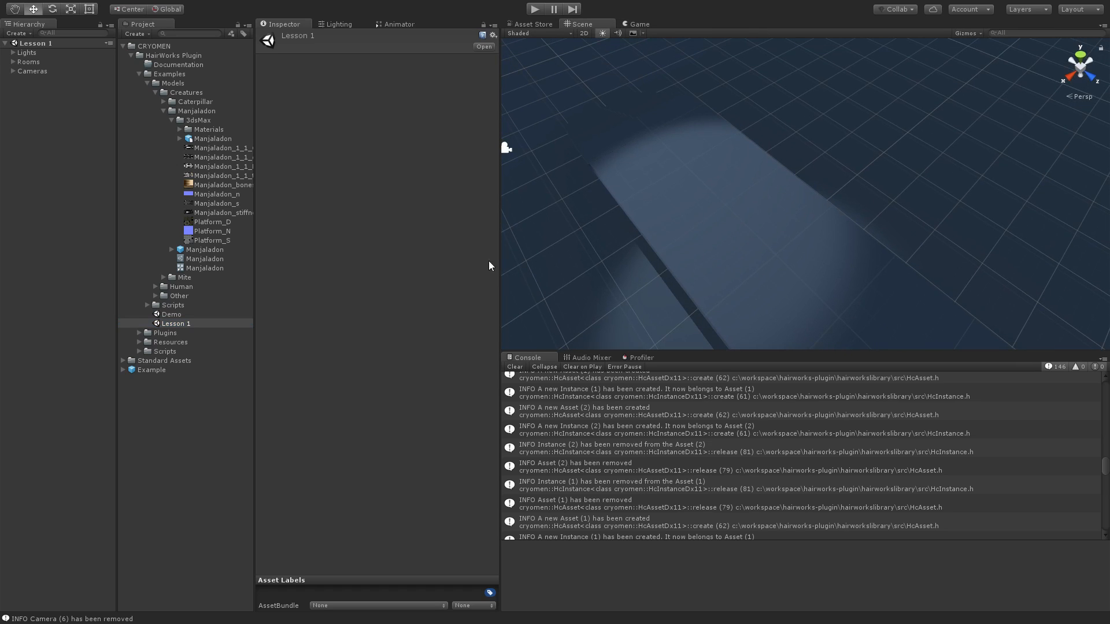
- Collapse the Examples folder, expand the plugin's Scripts folder and select the HcInstance, HcCamera, HcLight and HcManager scripts together
click(139, 75)
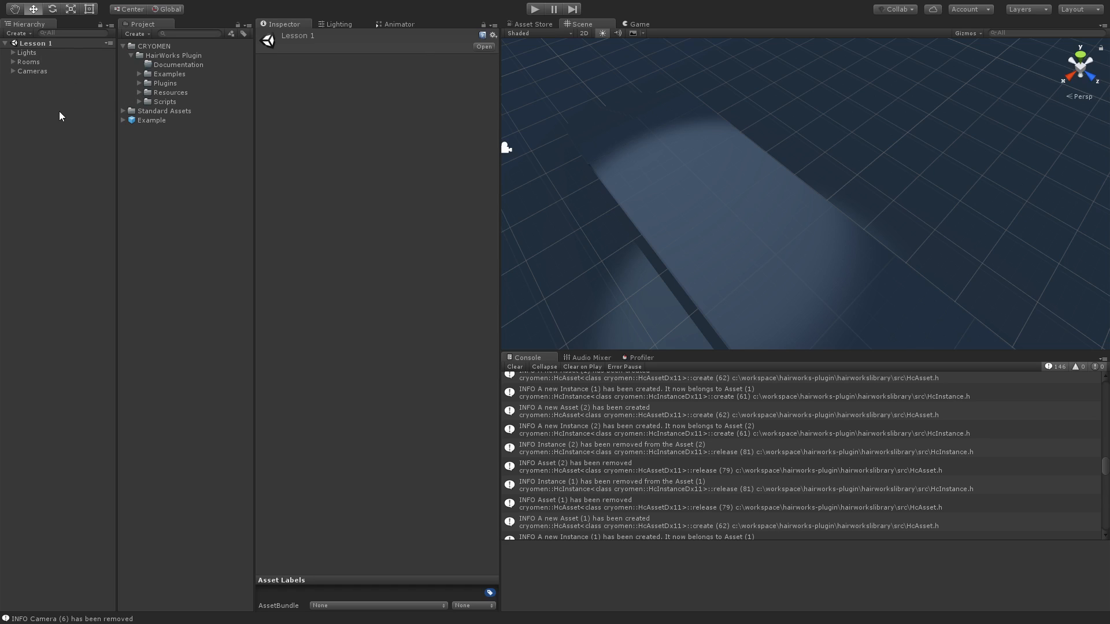
click(139, 103)
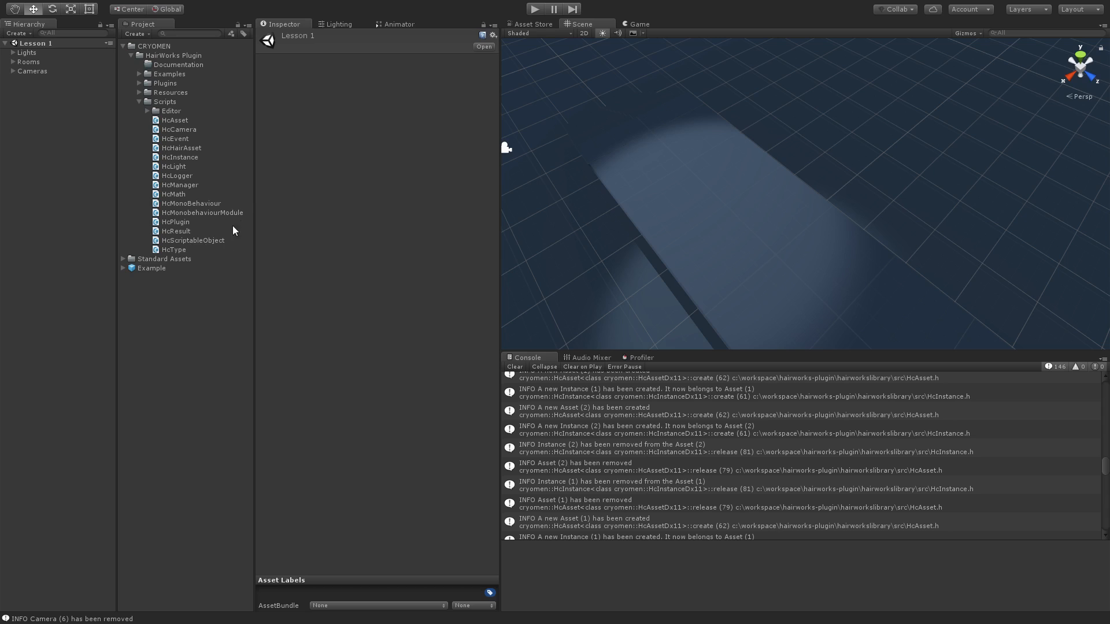
click(175, 250)
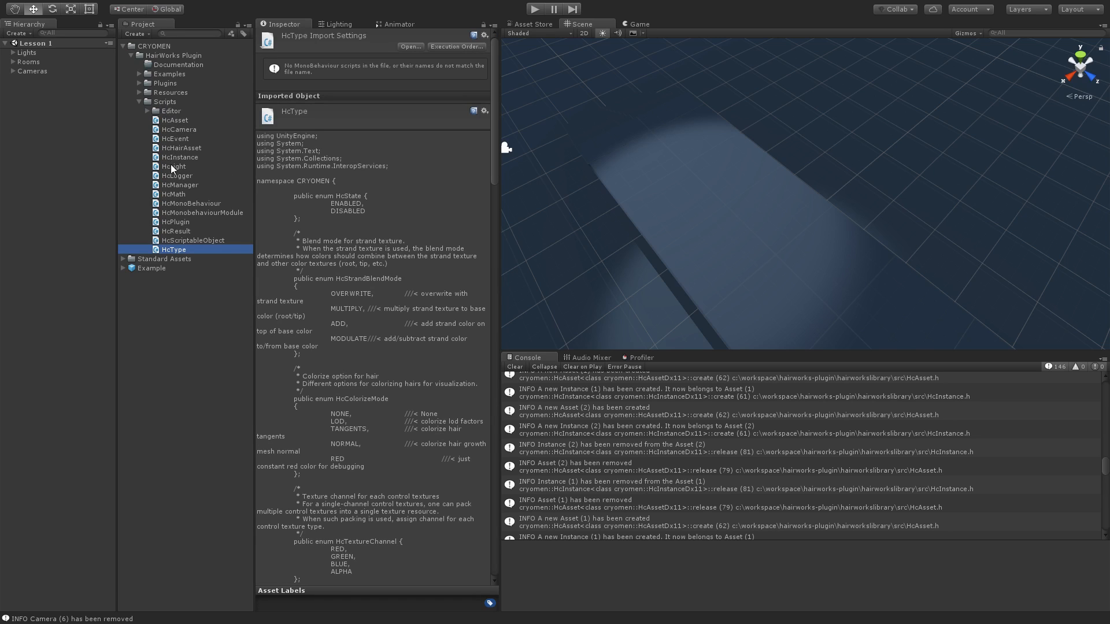
click(172, 177)
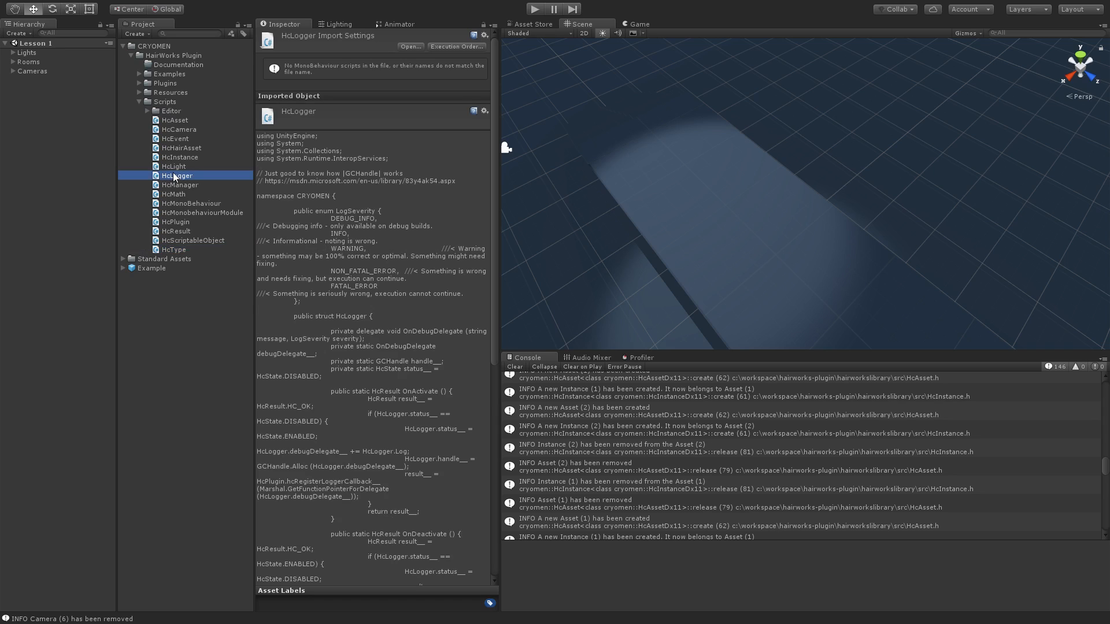
click(178, 158)
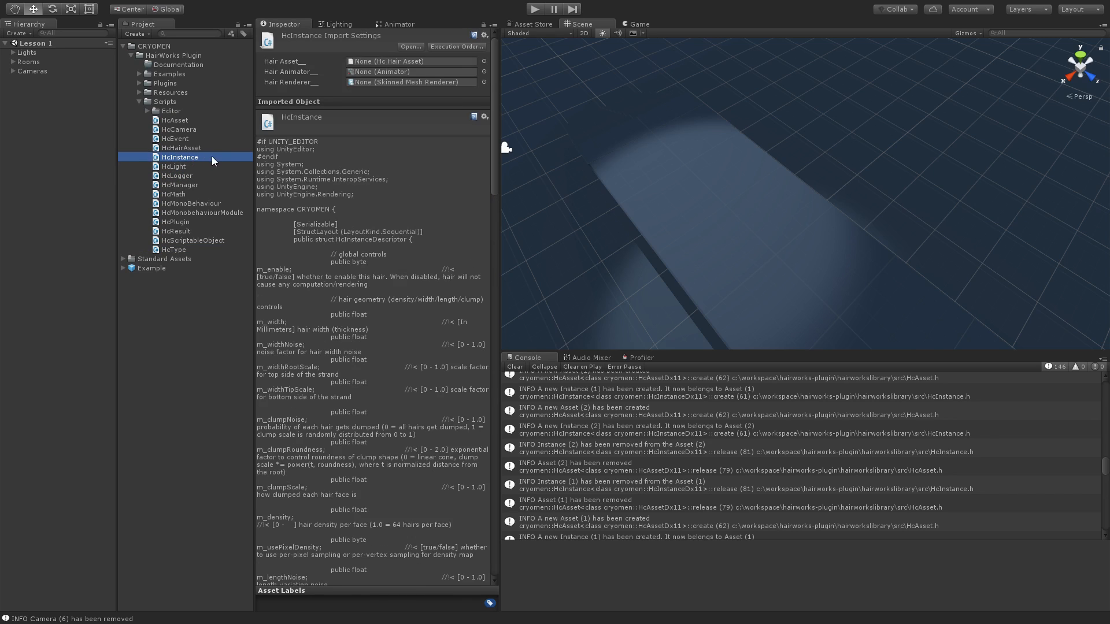
ctrl+click(191, 131)
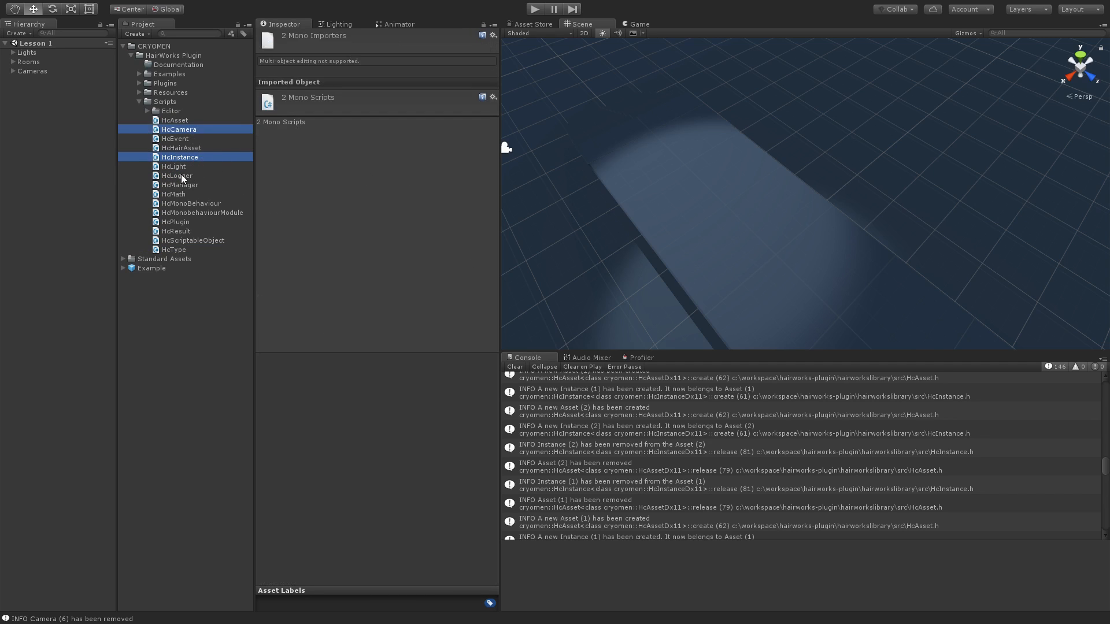
ctrl+click(177, 168)
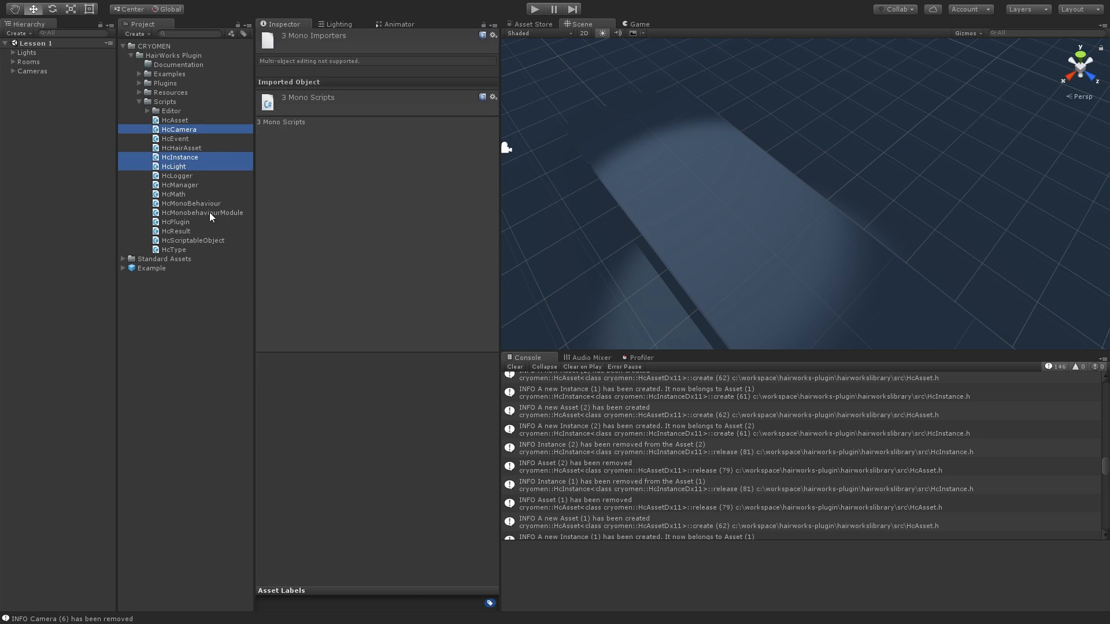
ctrl+click(191, 185)
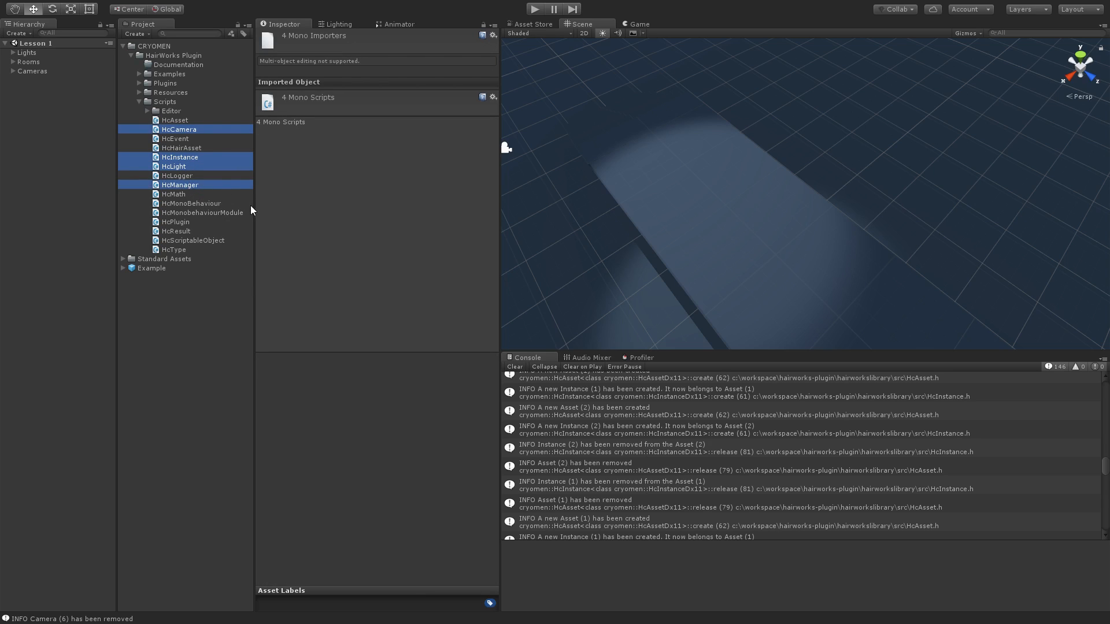
- Examine the HcLight, HcInstance, HcCamera and HcManager scripts one at a time
click(173, 166)
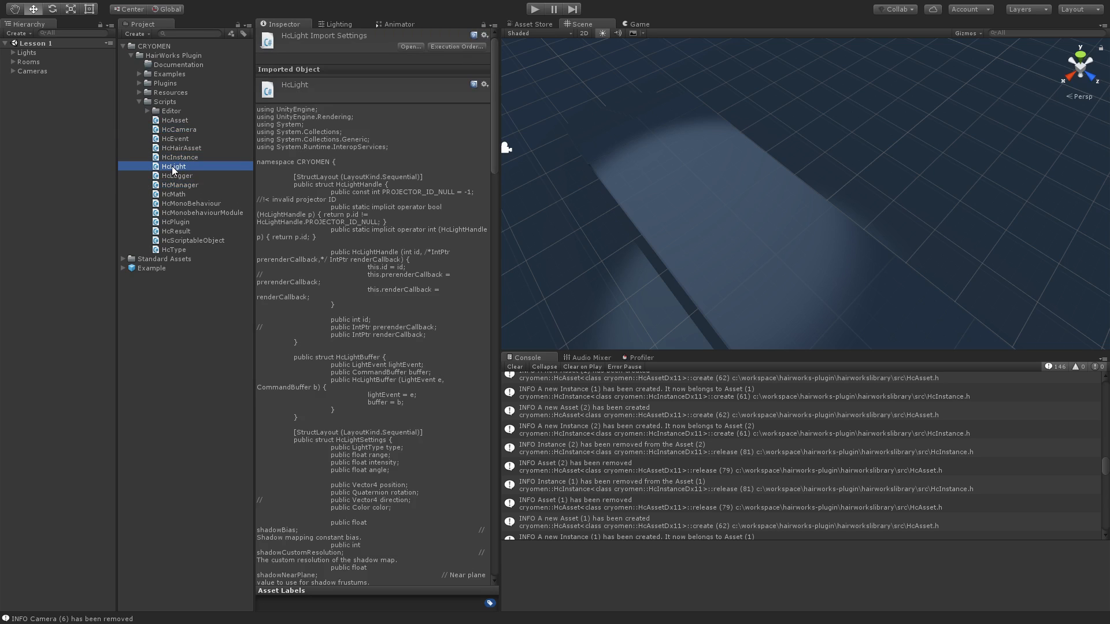
click(178, 158)
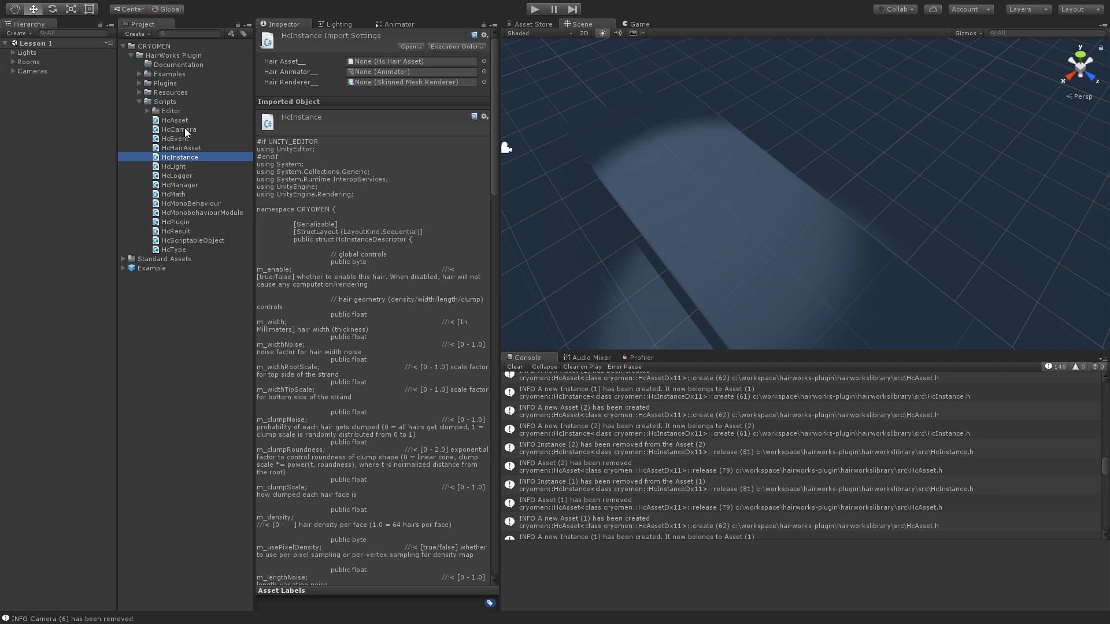
click(185, 131)
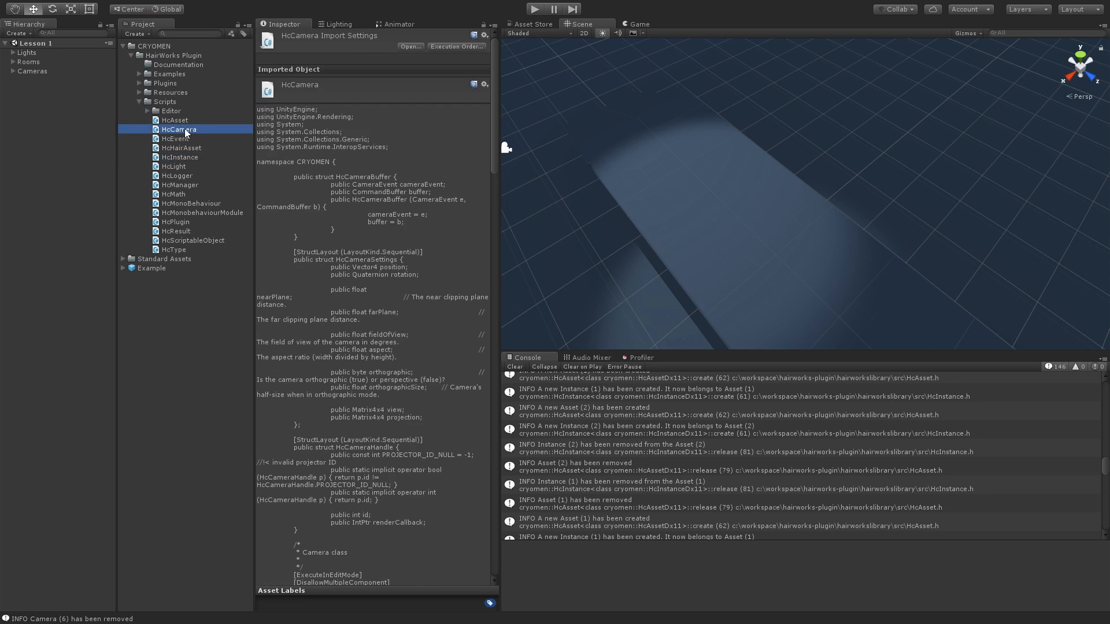
click(180, 185)
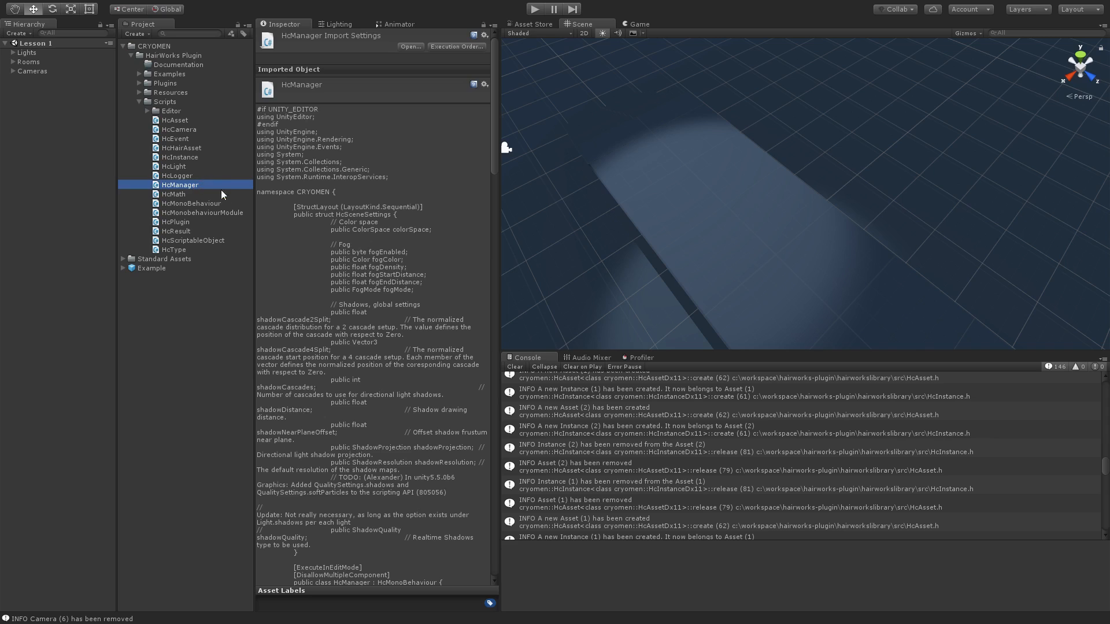
- Create an empty game object named Manager and attach the HcManager script to it
right_click(33, 124)
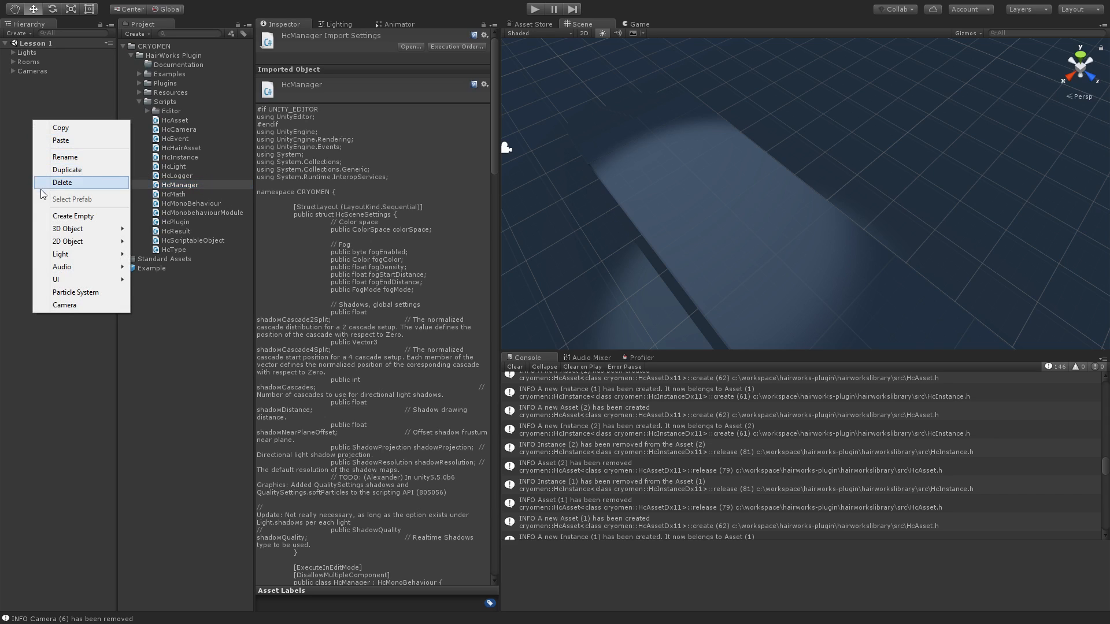
click(54, 216)
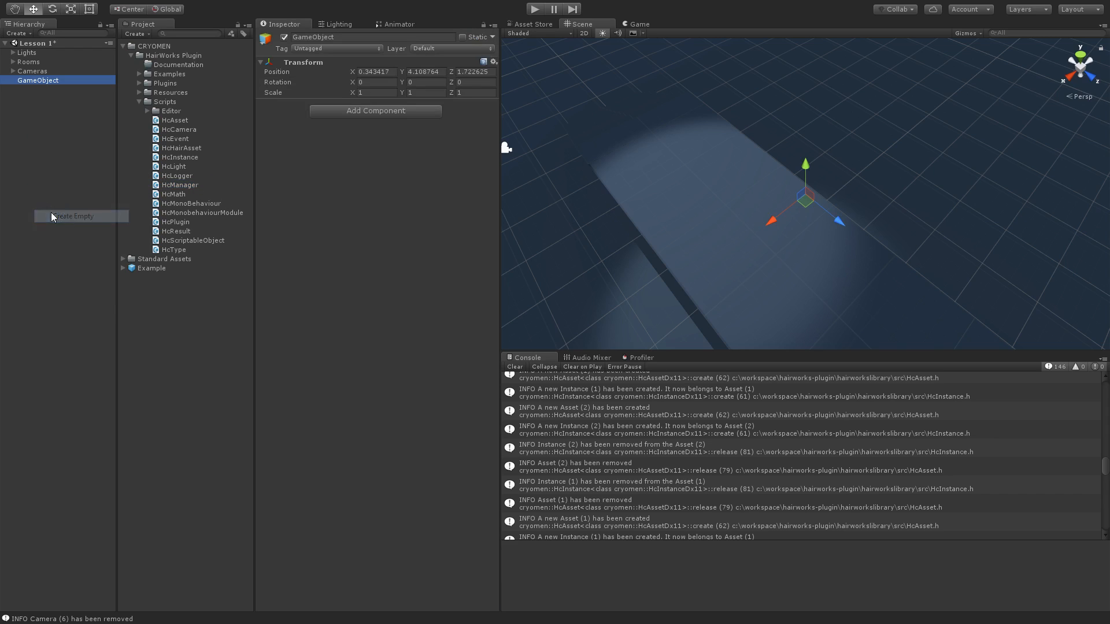
click(52, 85)
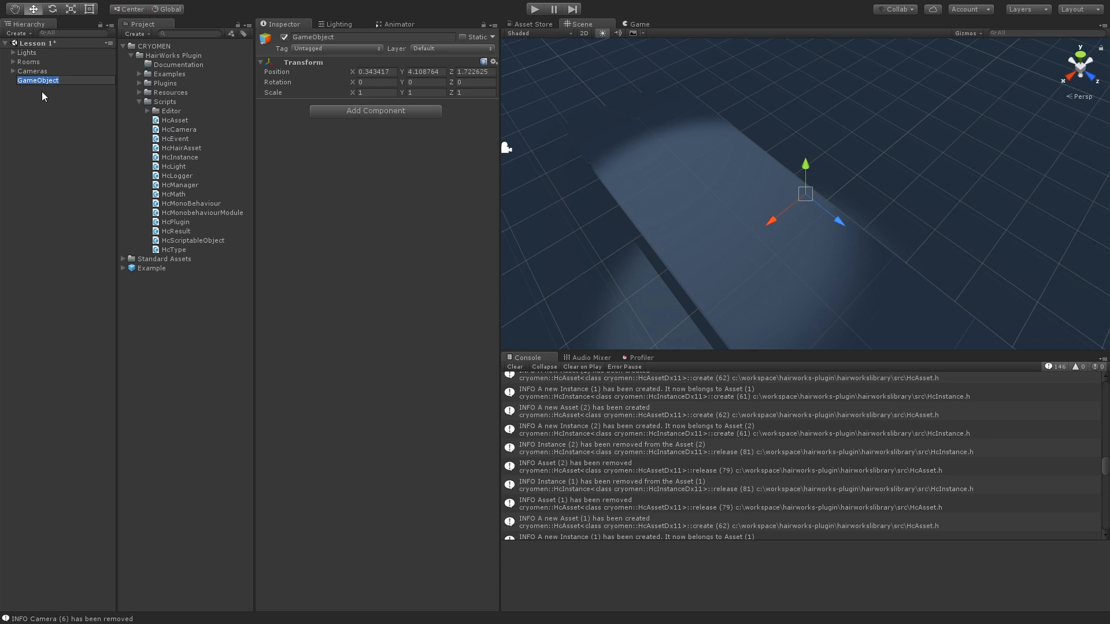
text(Manager)
key(Return)
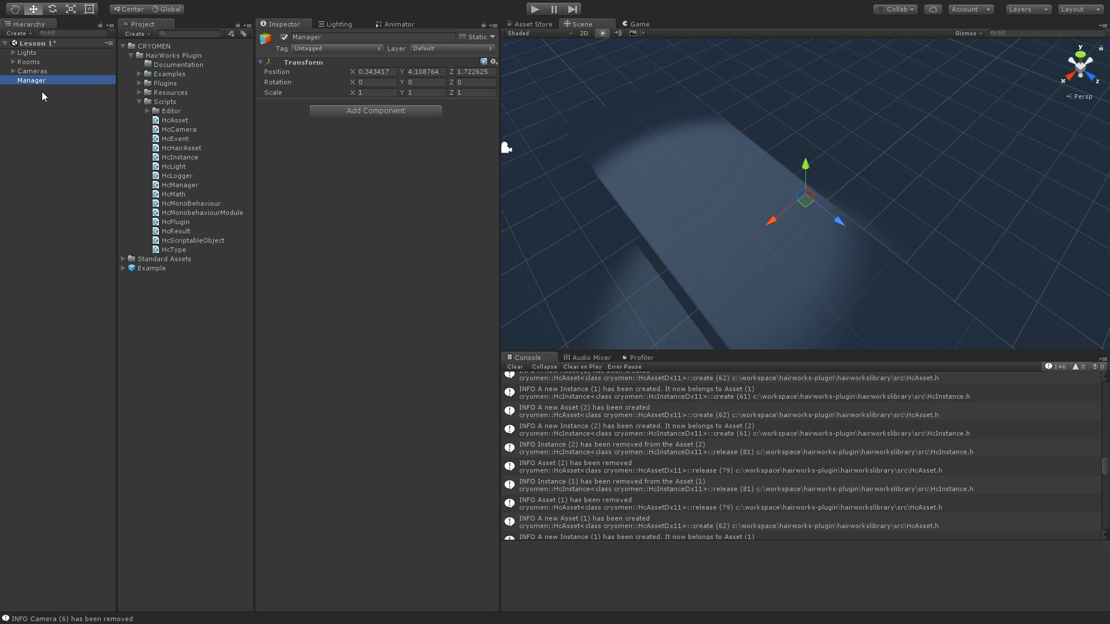
drag(175, 186, 348, 248)
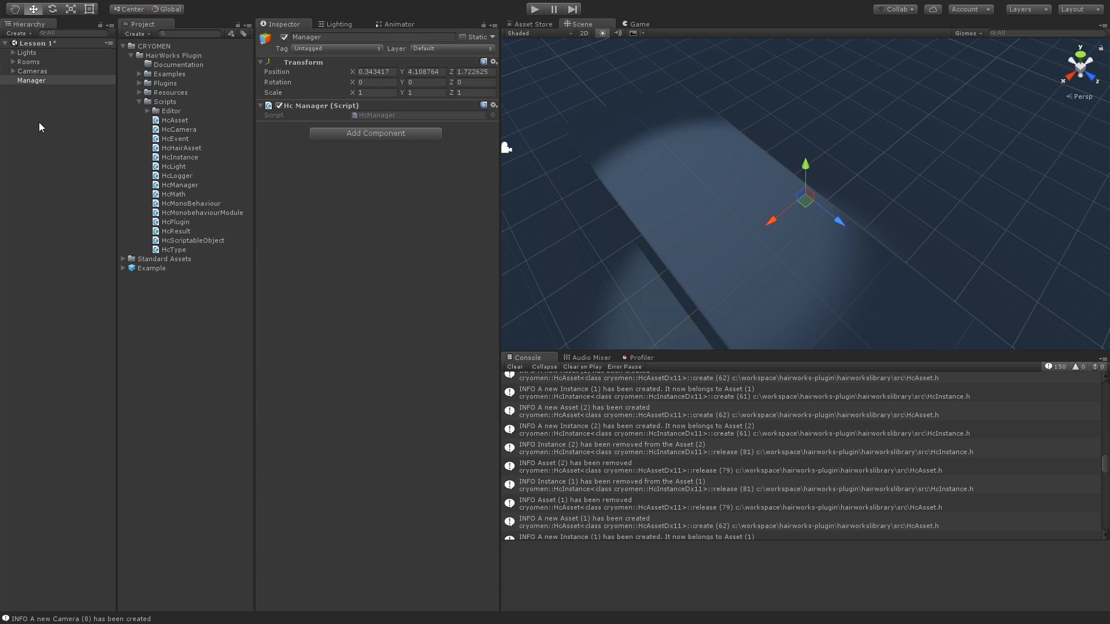
- Remove the Hc Camera component from the Perspective camera in the Cameras group and collapse its Fly Camera component
click(12, 71)
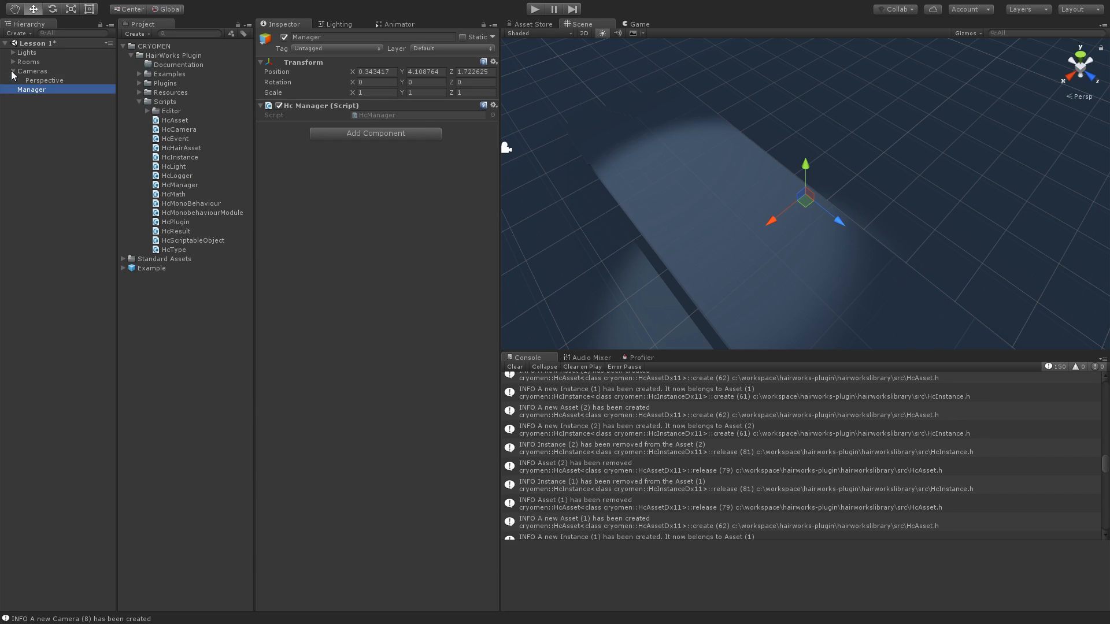
click(34, 80)
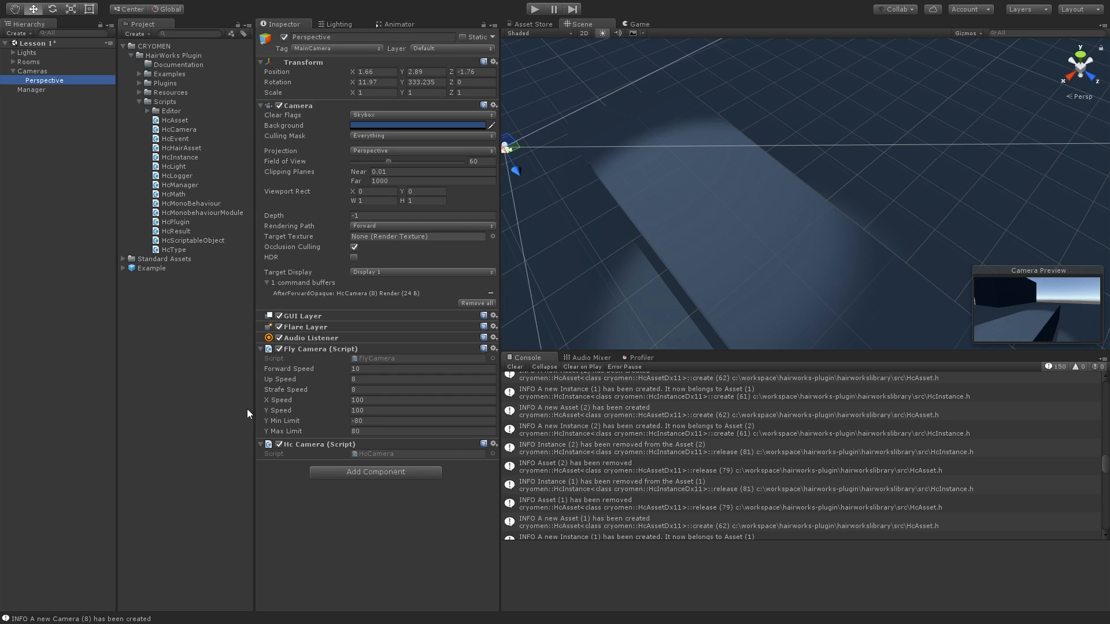
right_click(308, 444)
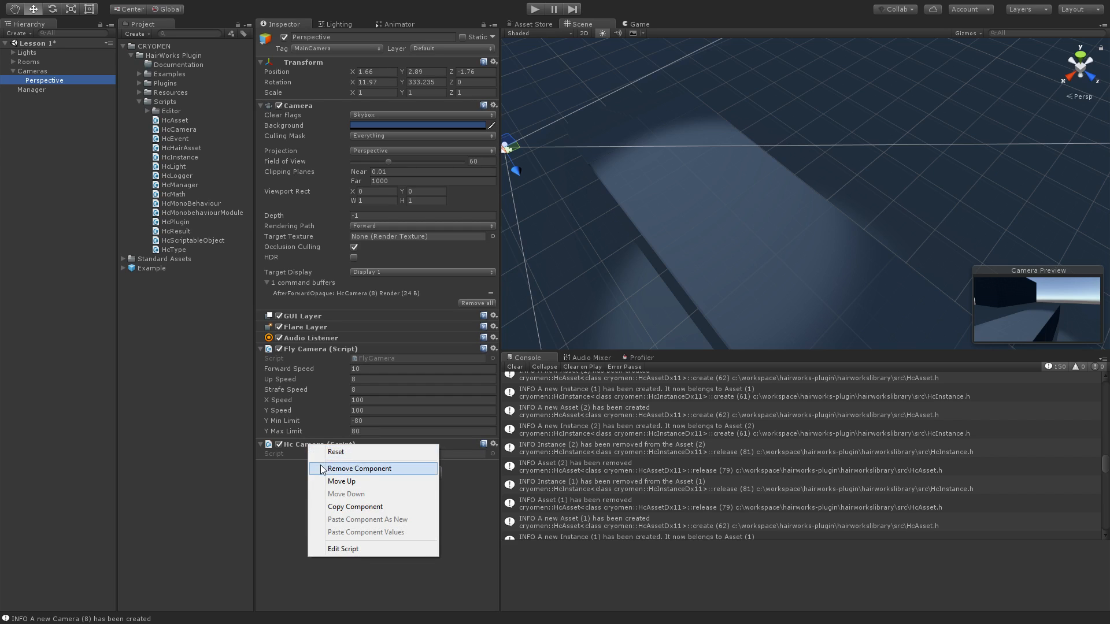
click(324, 469)
click(261, 319)
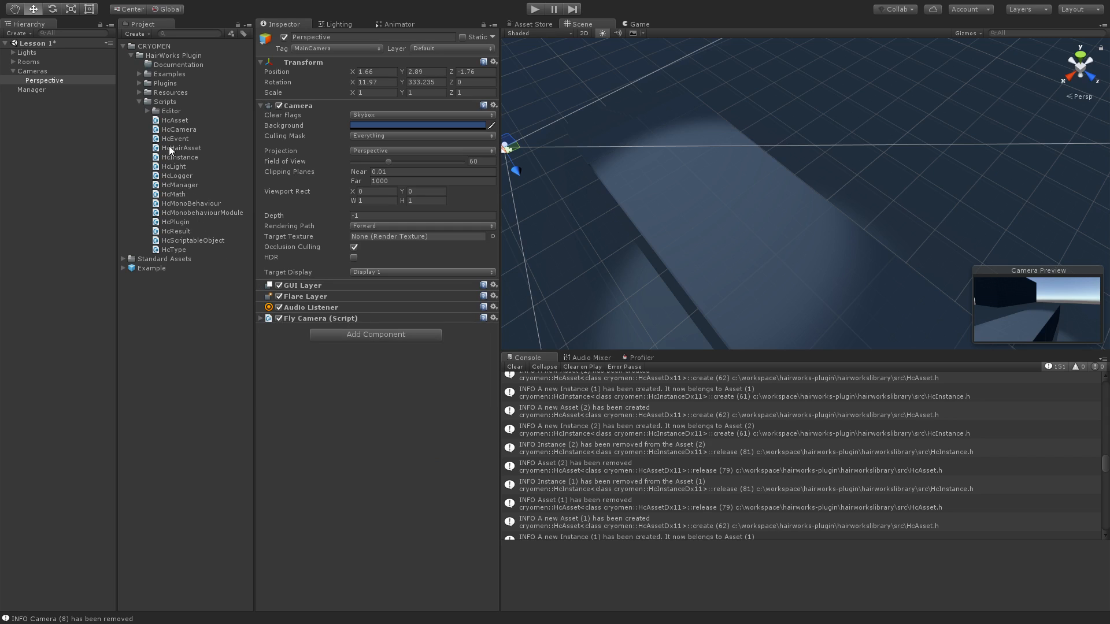
- Attach the HcCamera script to the Perspective camera and collapse the Cameras group
click(169, 131)
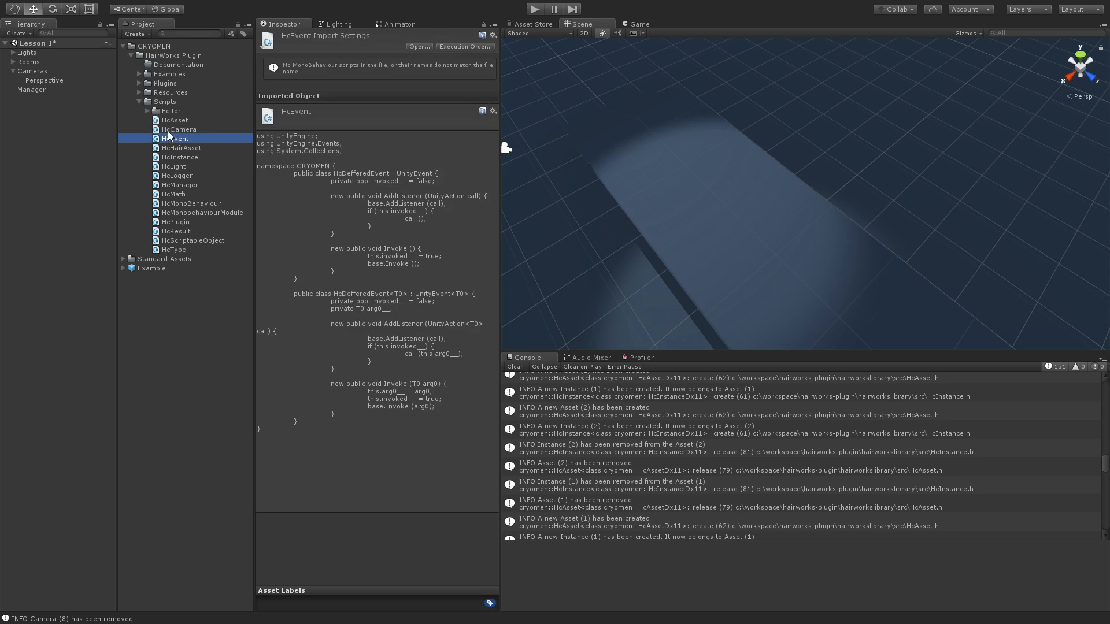
click(32, 82)
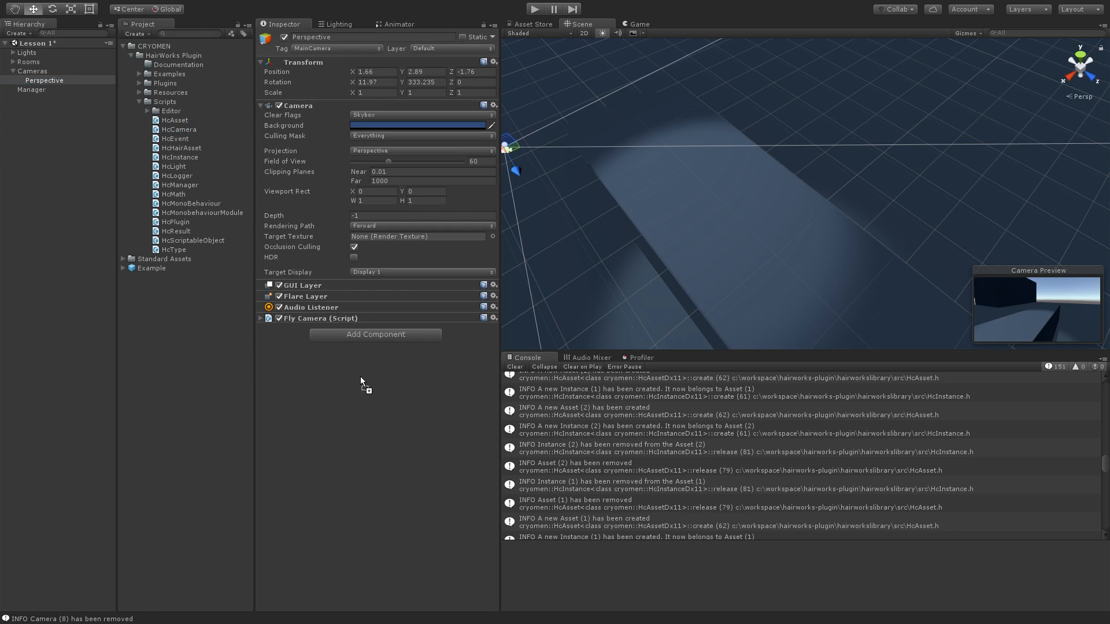
drag(361, 382, 360, 379)
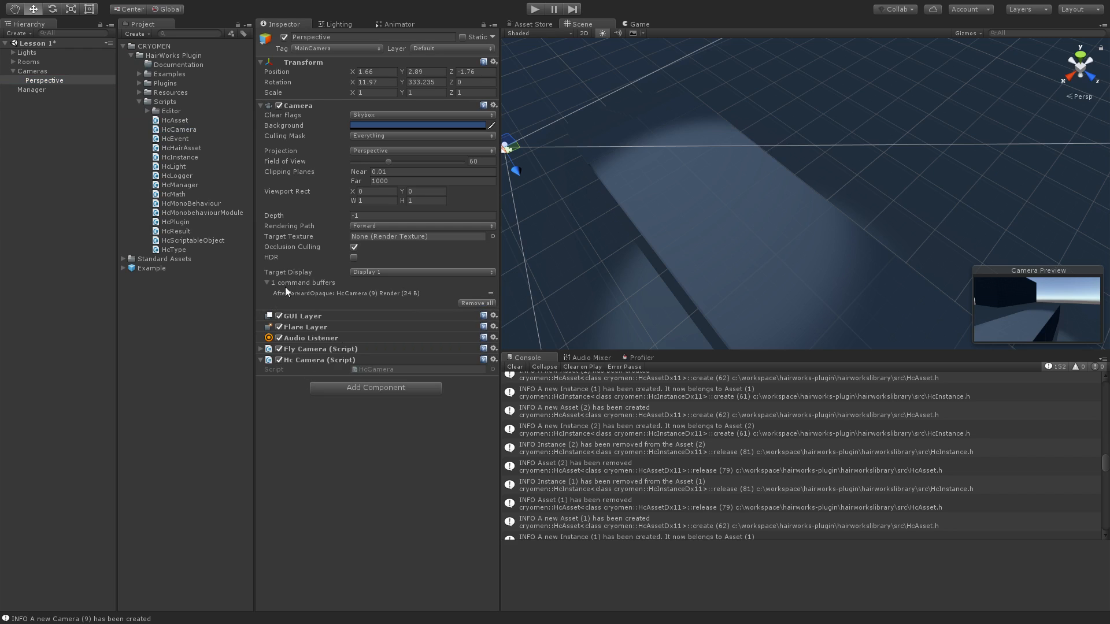
click(13, 71)
- Inspect the Spot light's components in the Lights group, including its Hc Light script, and collapse the group
click(12, 52)
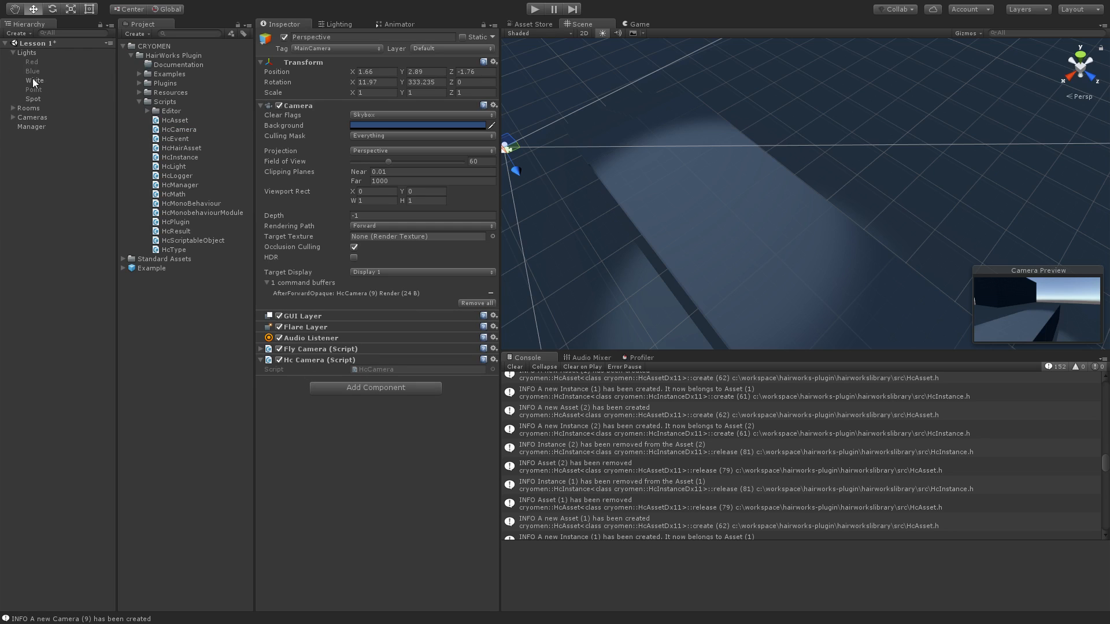
click(33, 99)
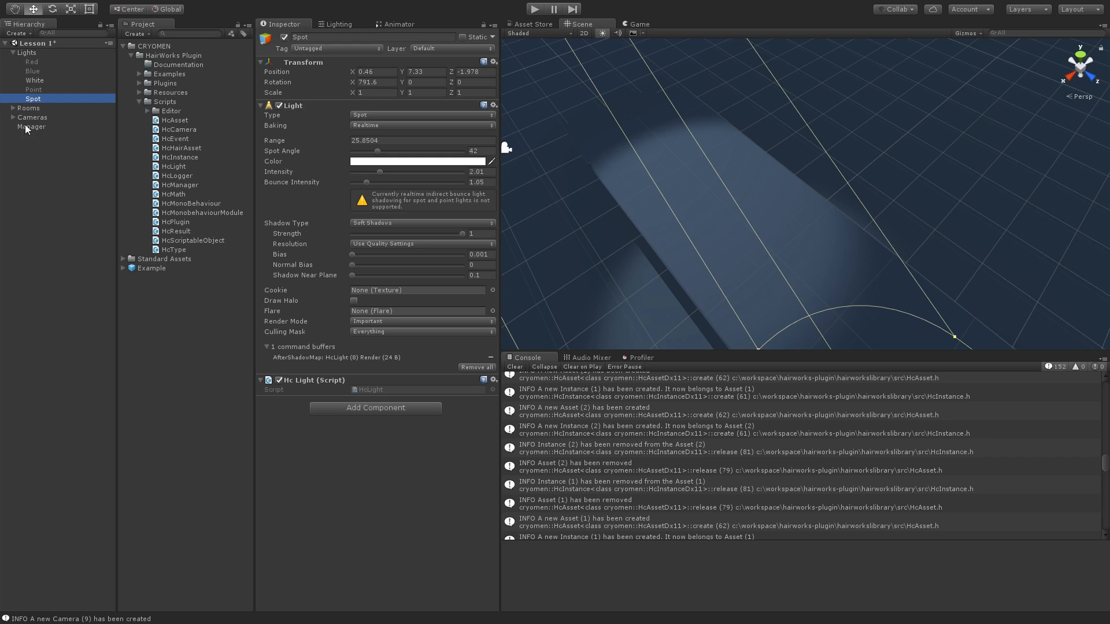
click(12, 53)
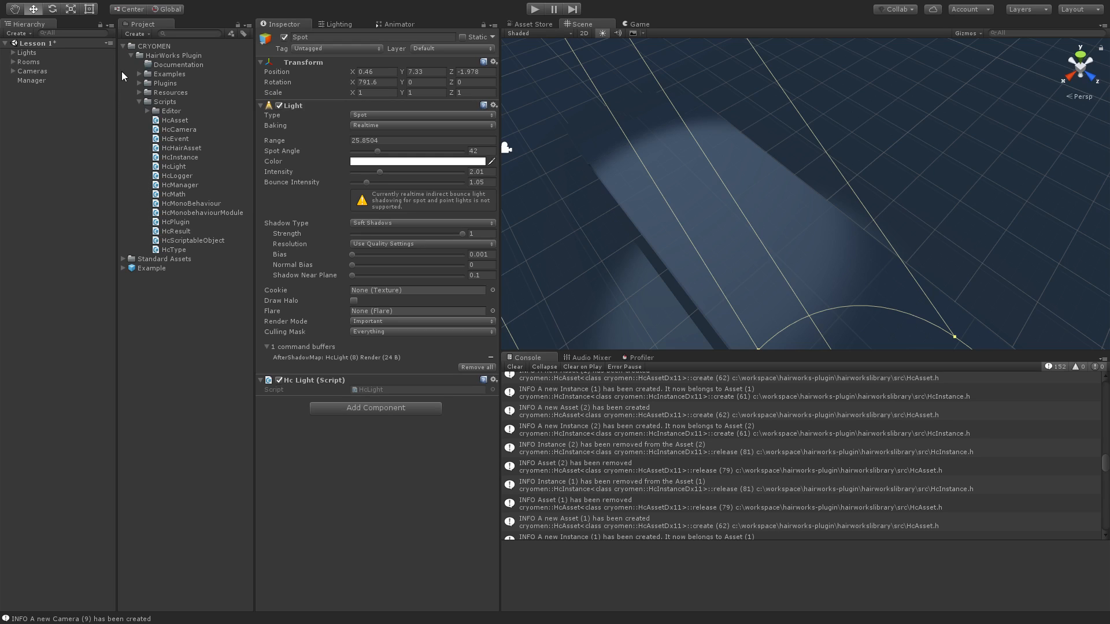
- Add the Example prefab to the scene, raise it to about Y 2.373, and collapse the HairWorks Plugin folder
click(146, 269)
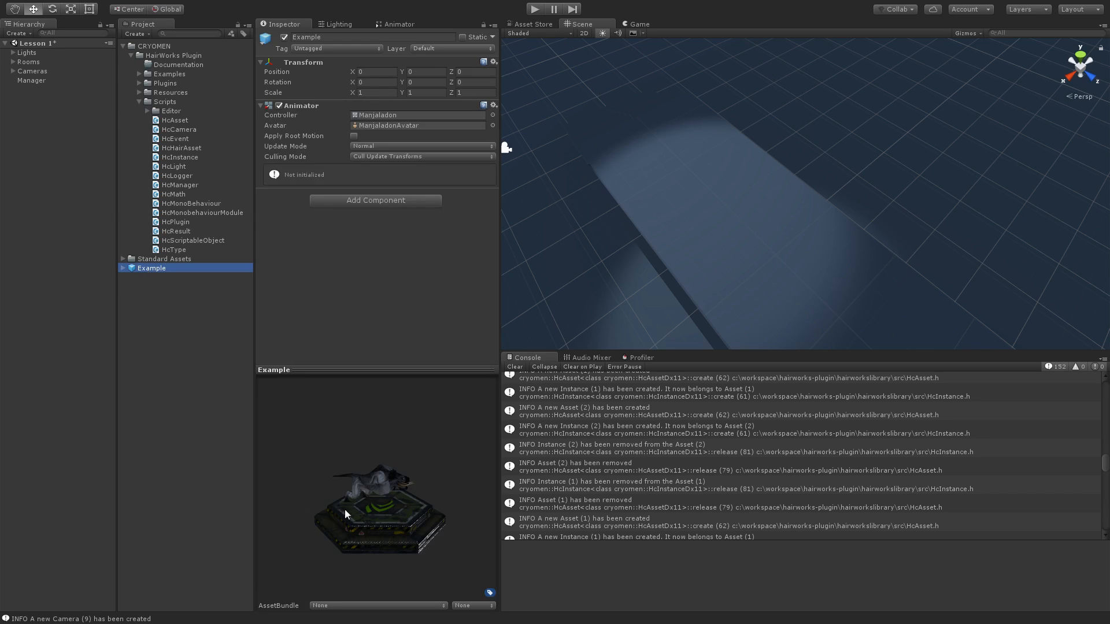
drag(424, 493, 391, 513)
drag(151, 269, 24, 156)
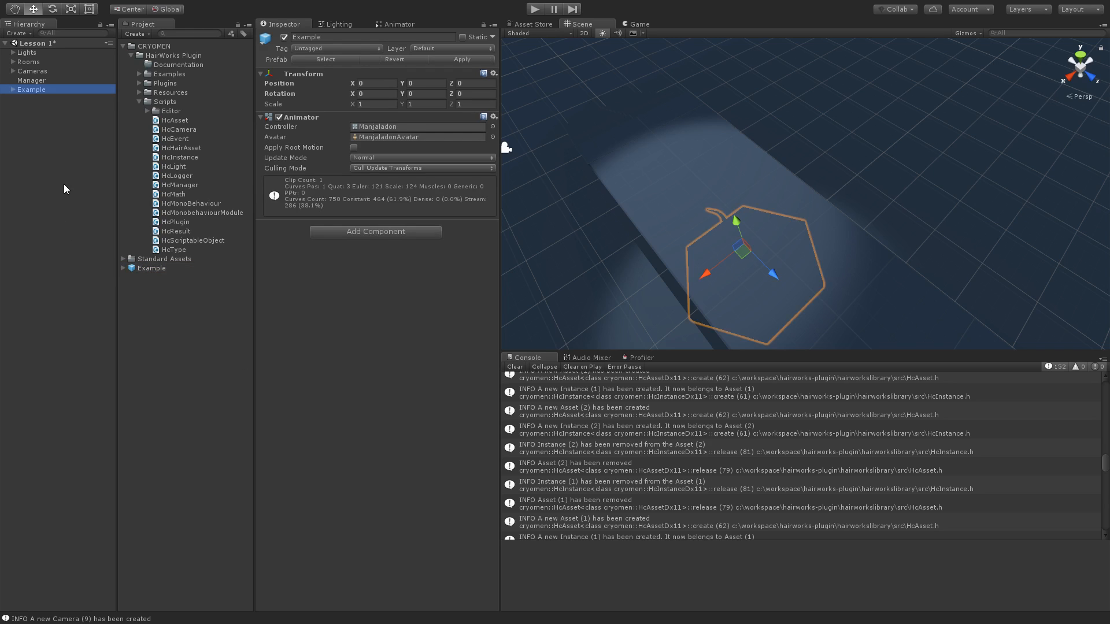
drag(736, 222, 719, 172)
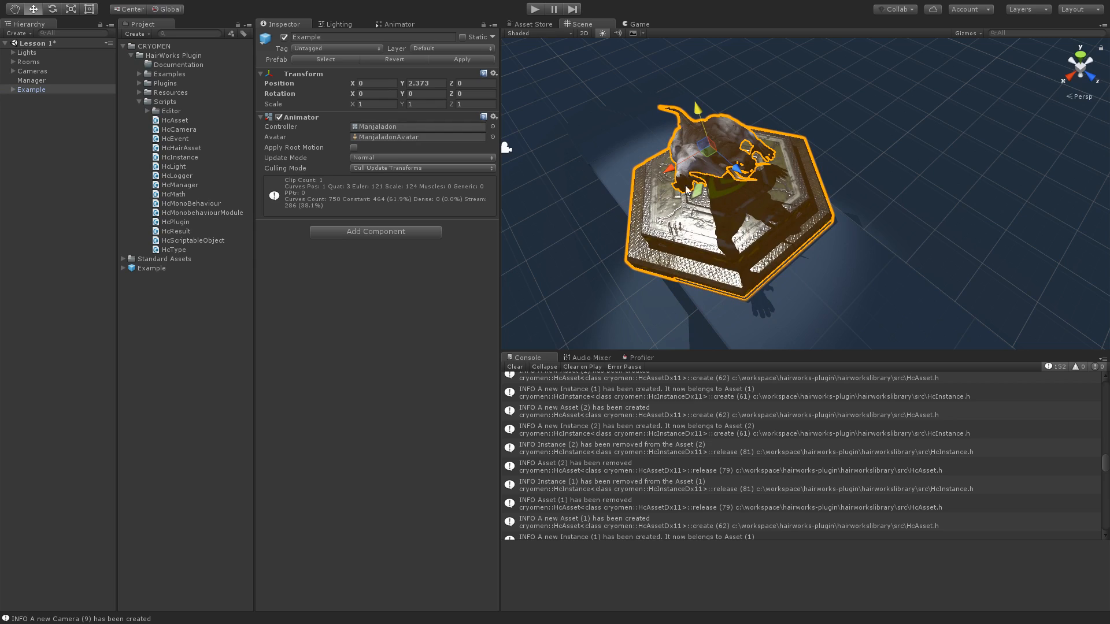
click(131, 55)
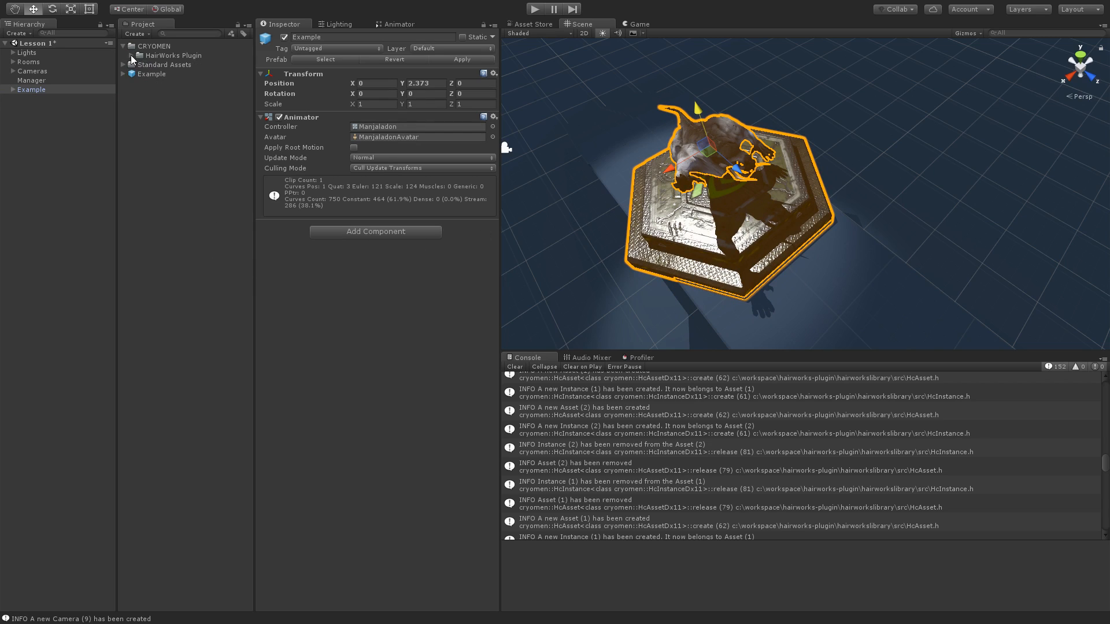
click(149, 102)
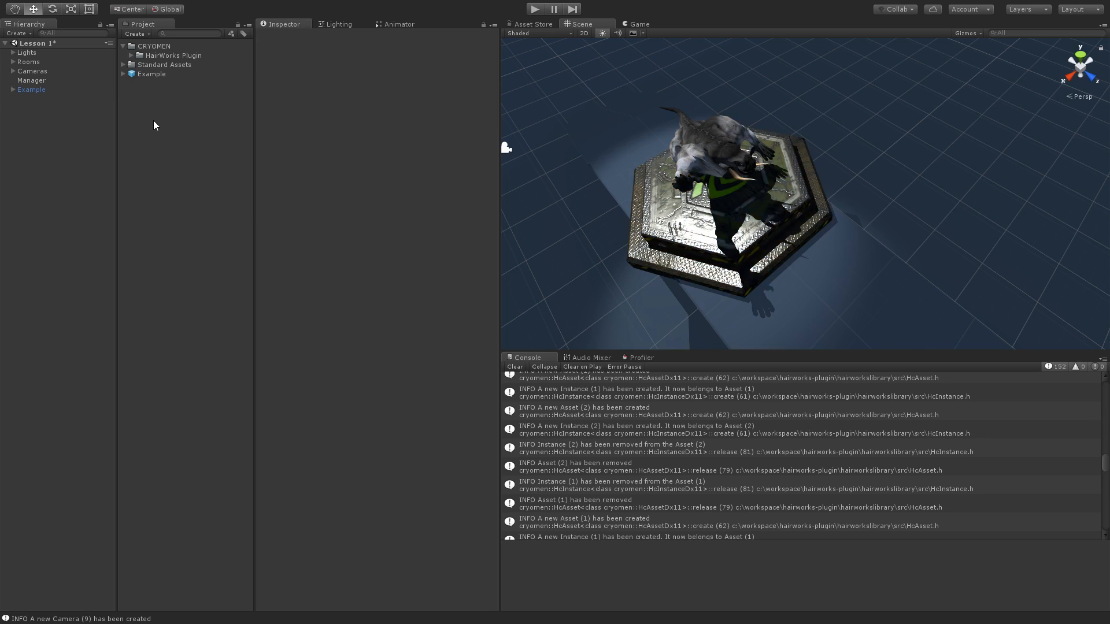
- Create a Hair Composer asset in the project and name it Manjaladon
right_click(145, 111)
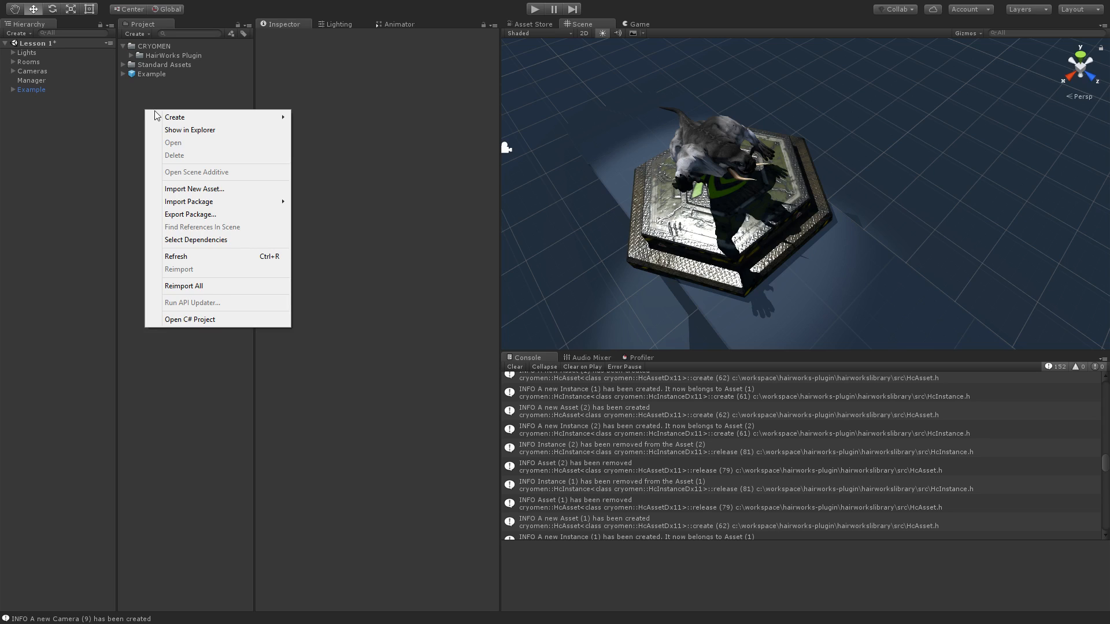
mouse_move(183, 117)
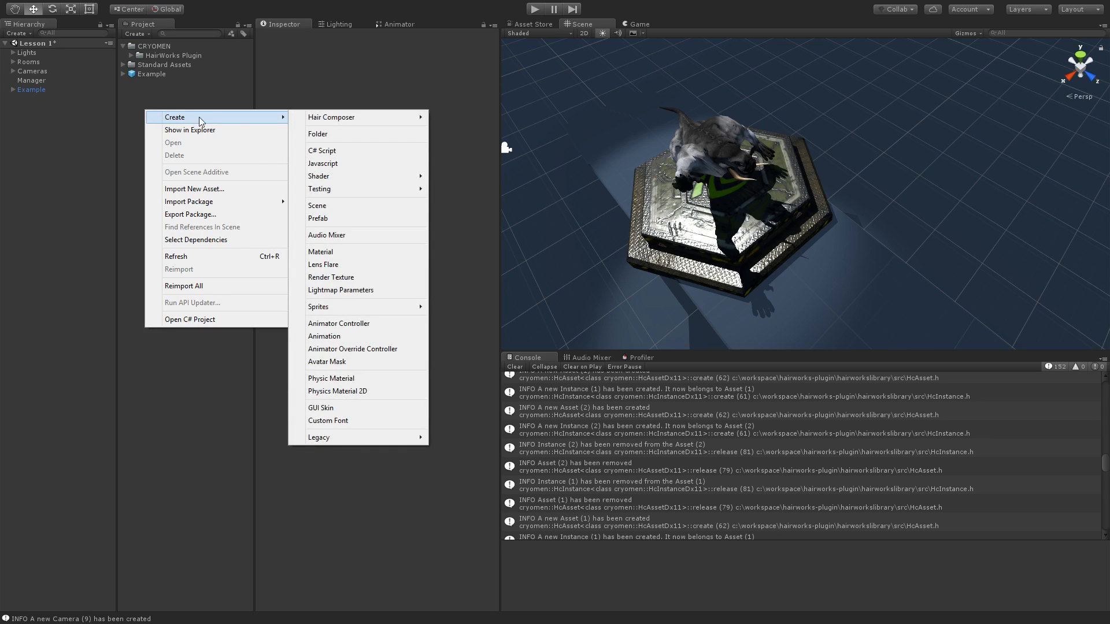
mouse_move(322, 119)
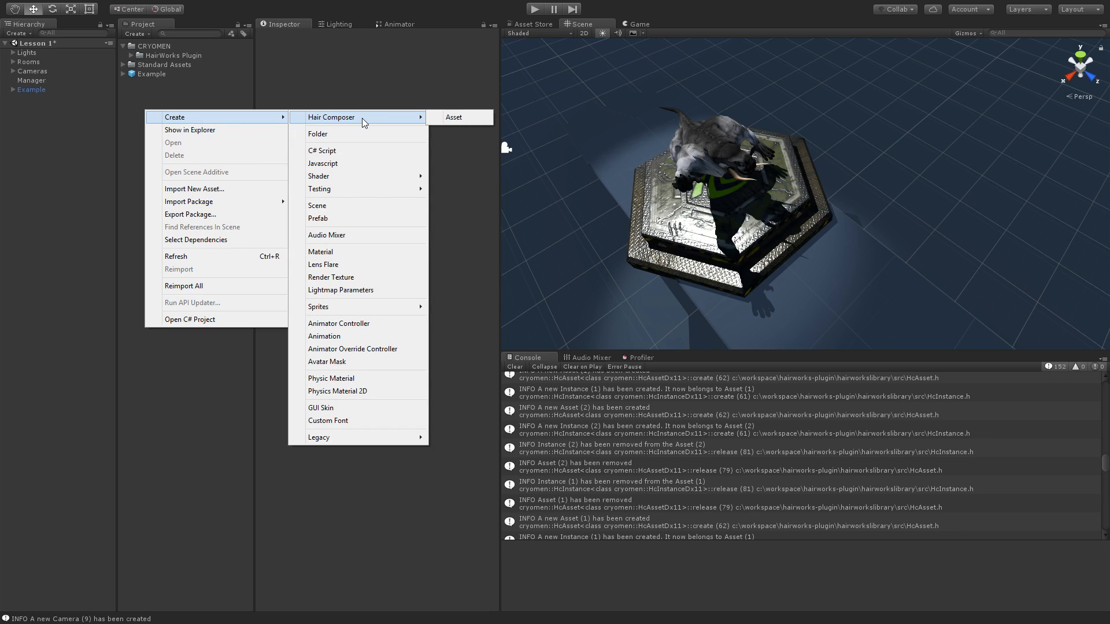
click(454, 117)
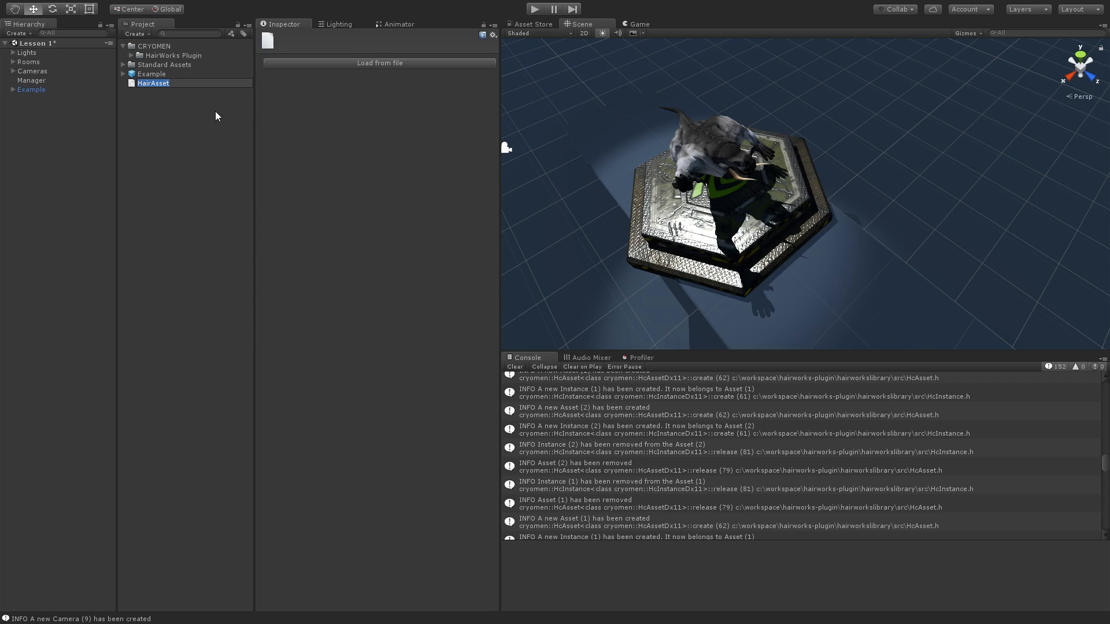
text(Manjaladon)
key(Return)
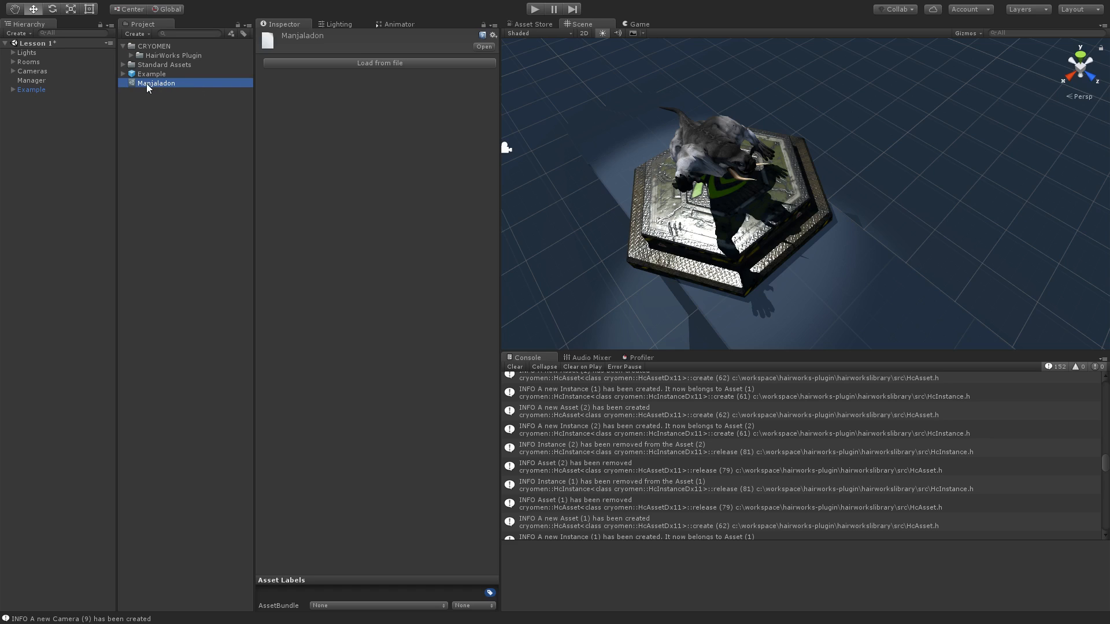
- Load the Manjaladon fur APX file from ThirdParty\NVIDIA\HairWorks\media\Manjaladon\3dsMax into the Manjaladon hair asset
click(365, 63)
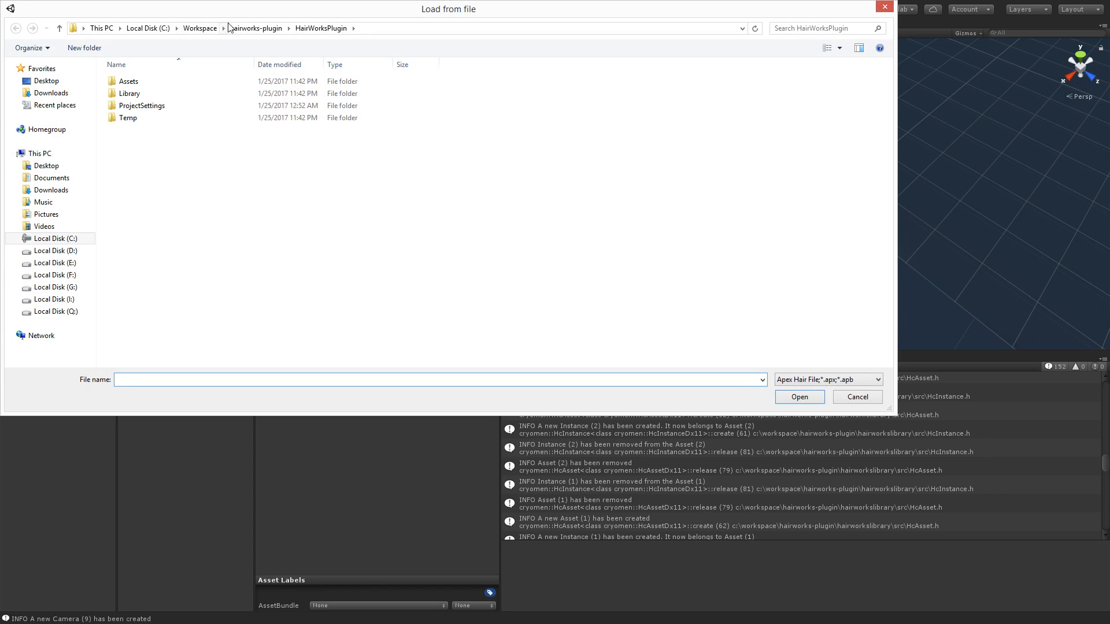
drag(236, 13, 271, 54)
click(284, 69)
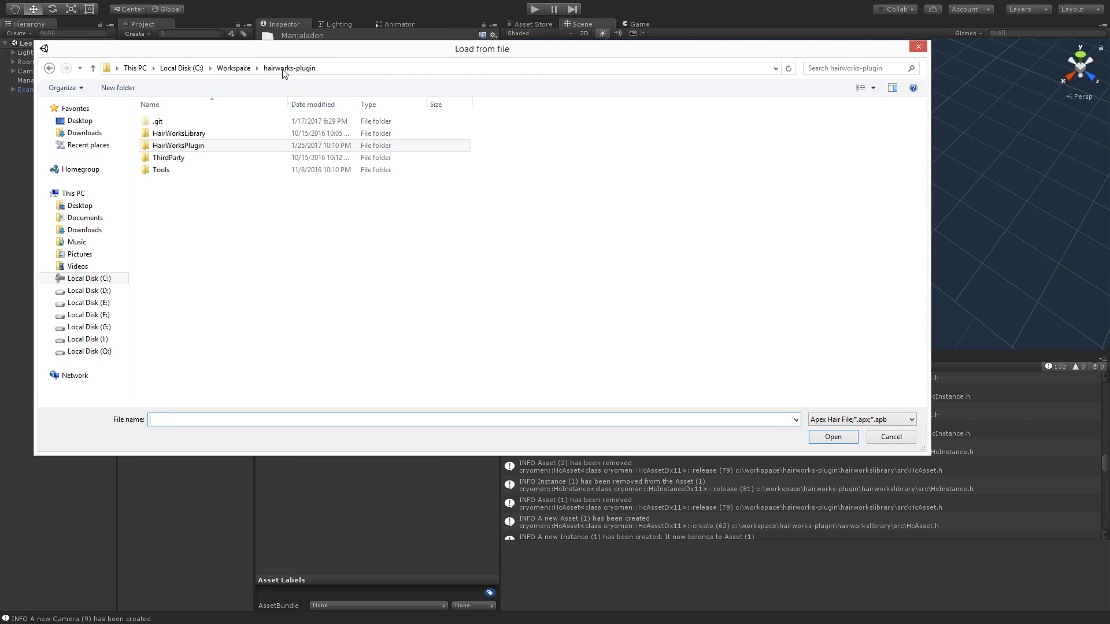
double_click(175, 158)
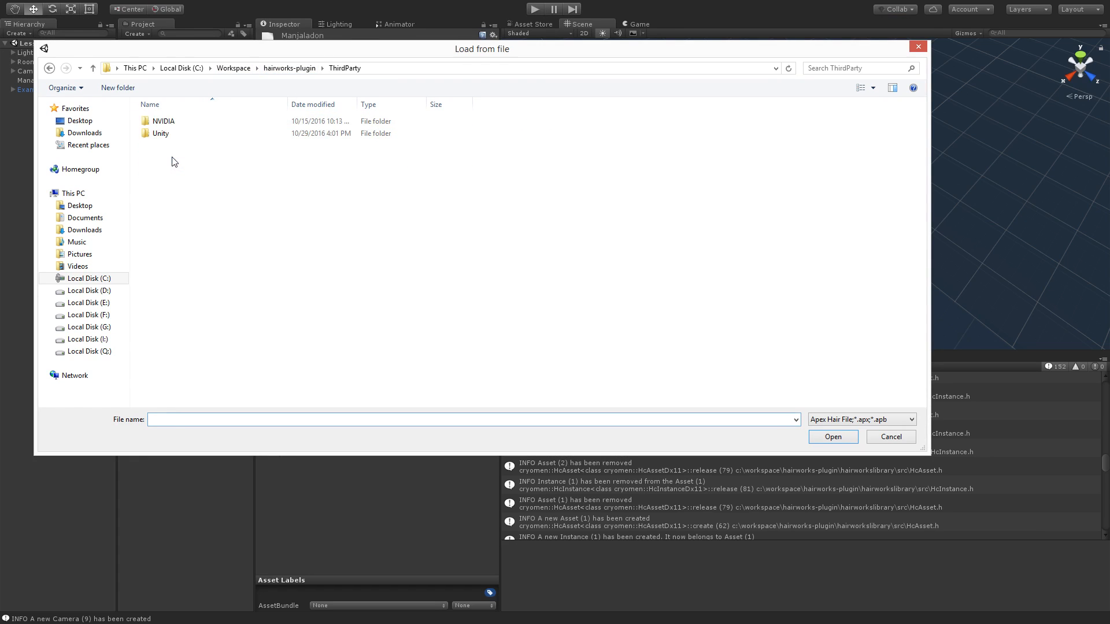
double_click(175, 123)
double_click(191, 121)
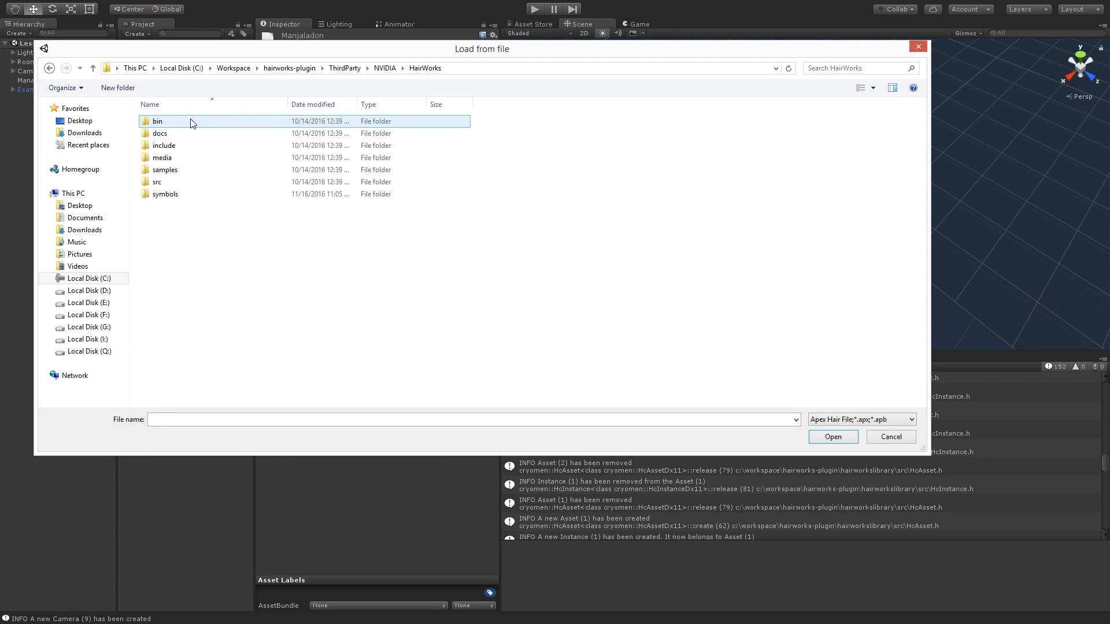
double_click(177, 158)
click(180, 170)
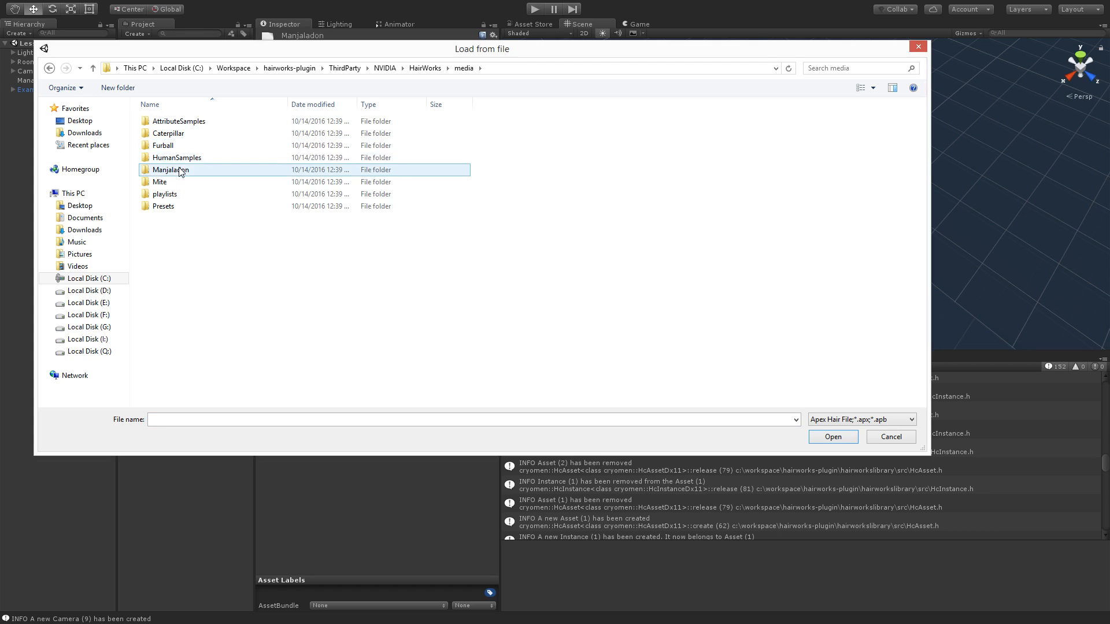
double_click(180, 170)
double_click(179, 121)
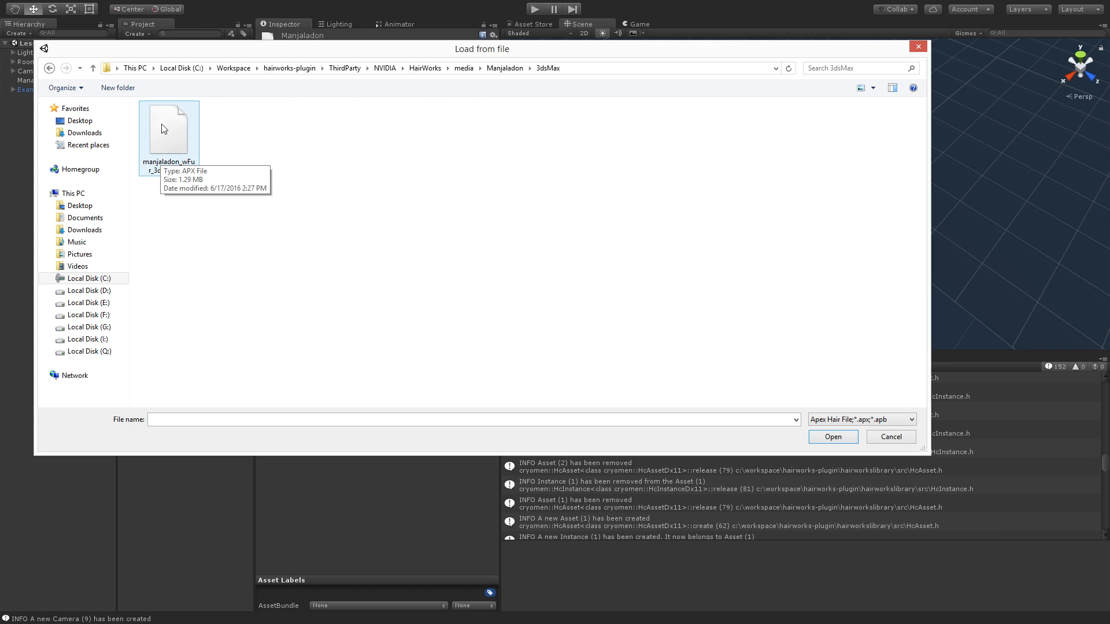
double_click(176, 143)
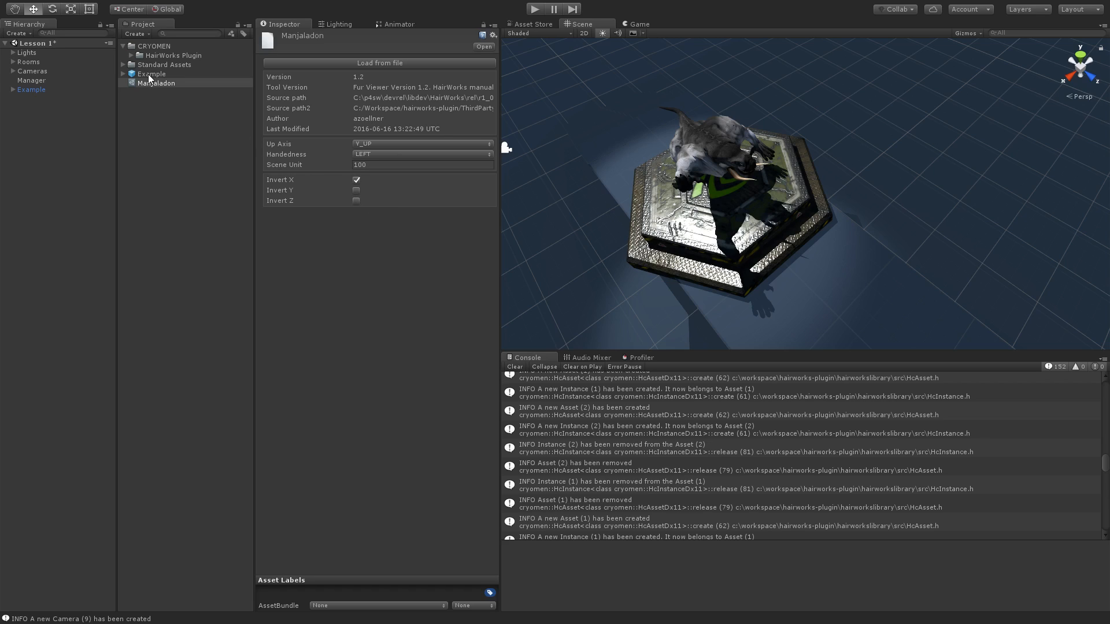
- Attach the HcInstance script to the Example object and look through its general, visualization, physical and style settings
click(32, 89)
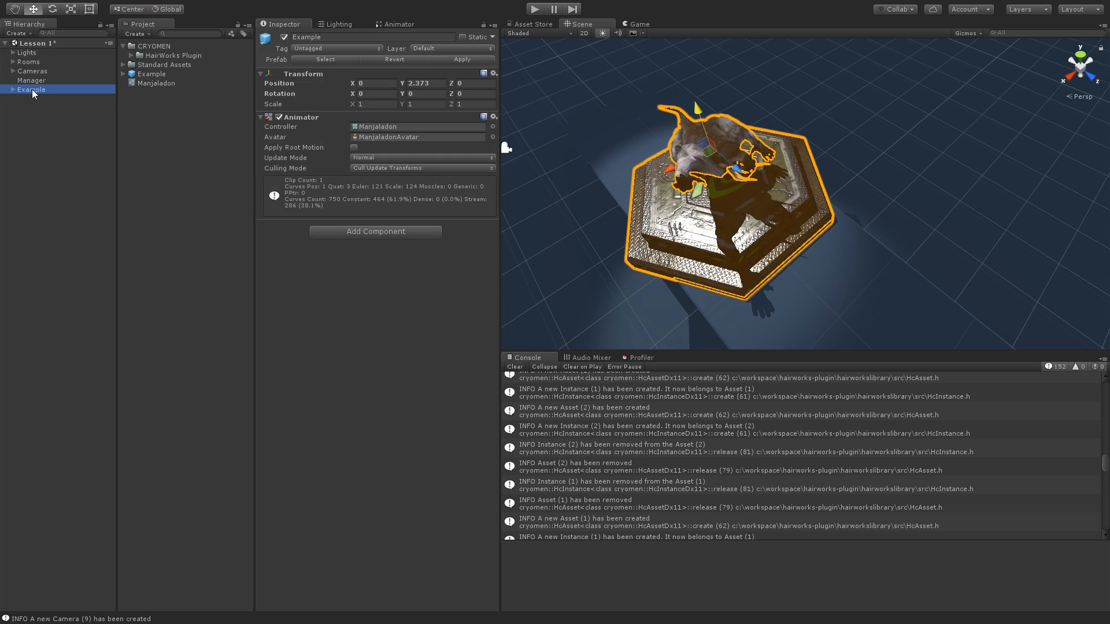
click(130, 55)
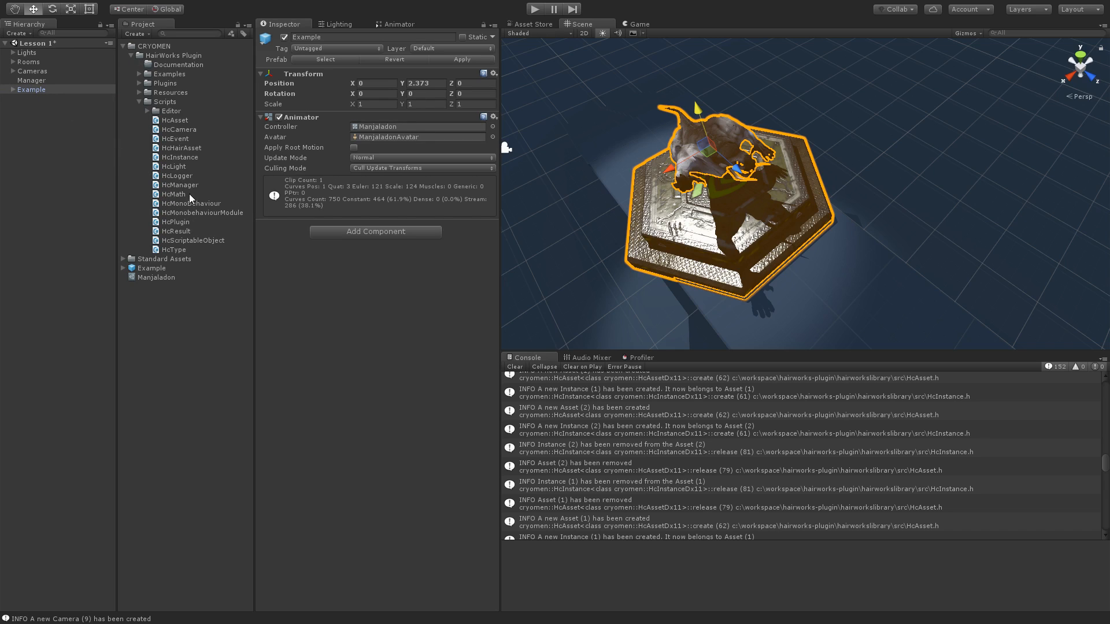
drag(180, 155, 325, 286)
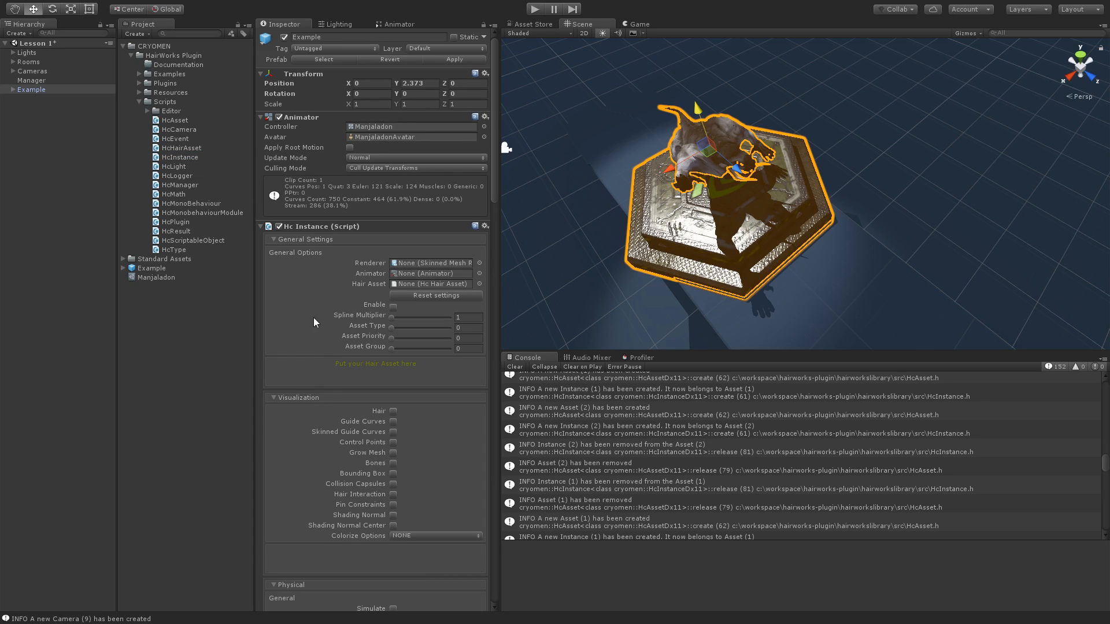
scroll(294, 279, down, 3)
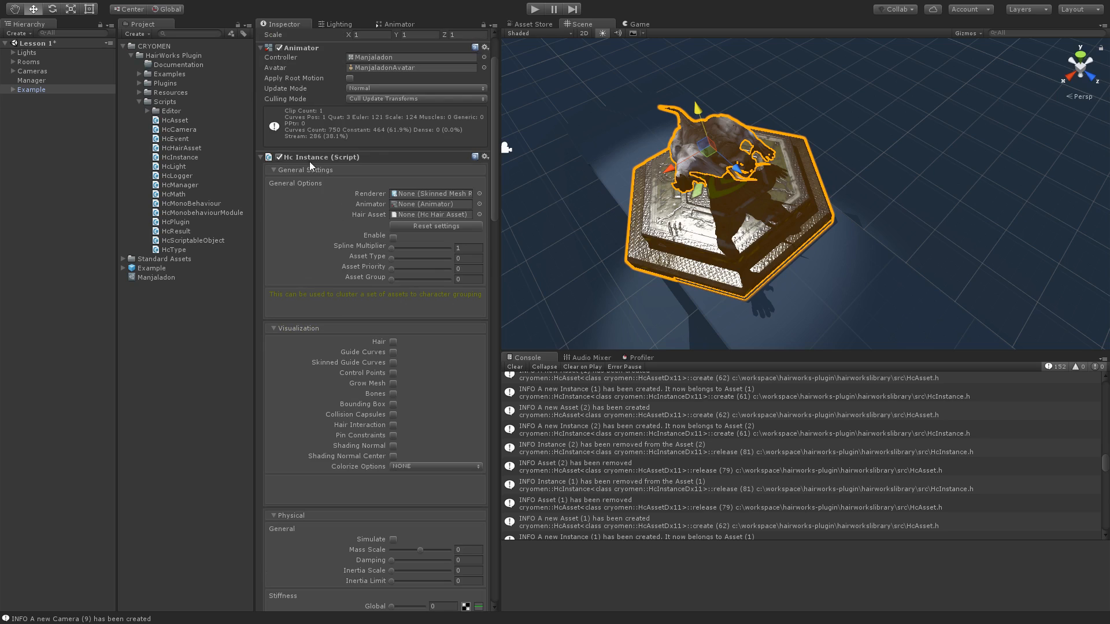
scroll(290, 243, down, 5)
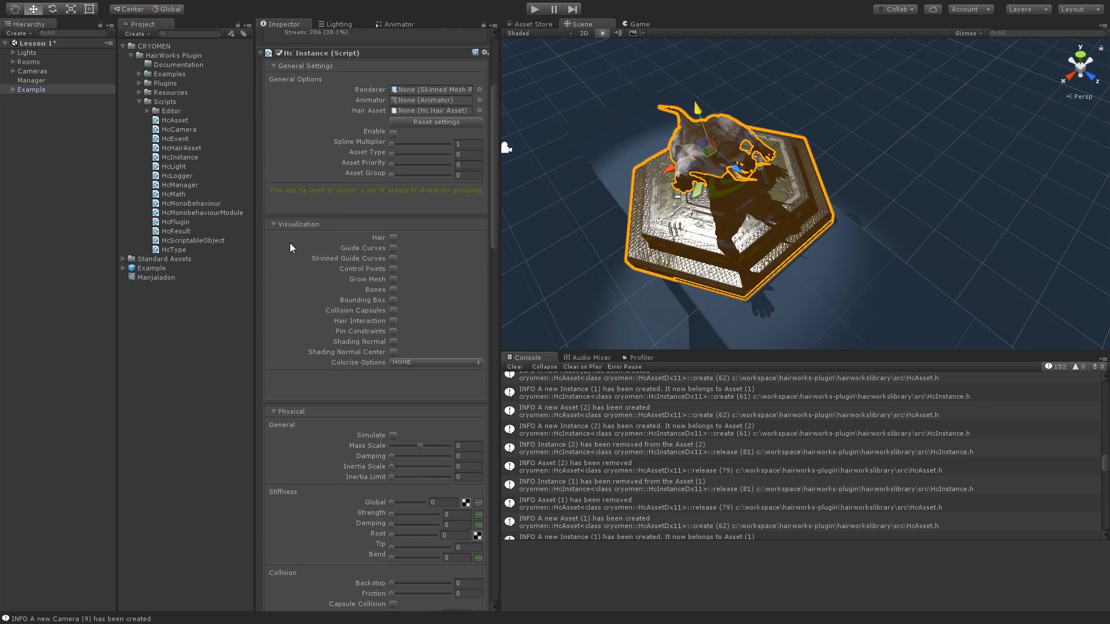
scroll(290, 248, down, 5)
scroll(290, 244, down, 6)
scroll(290, 244, down, 6)
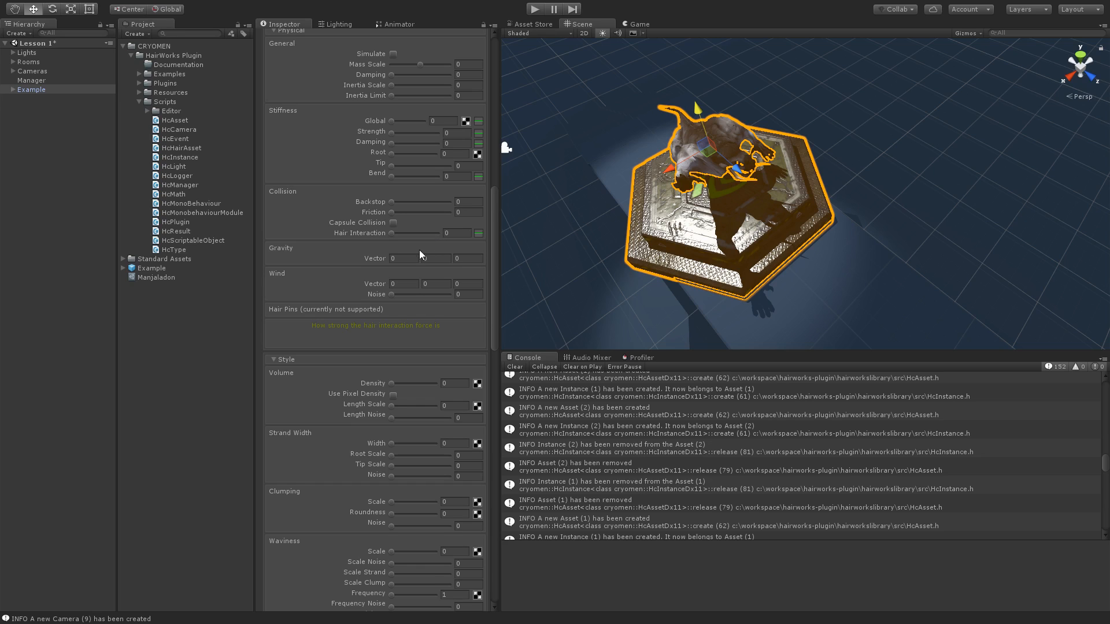
scroll(314, 254, up, 20)
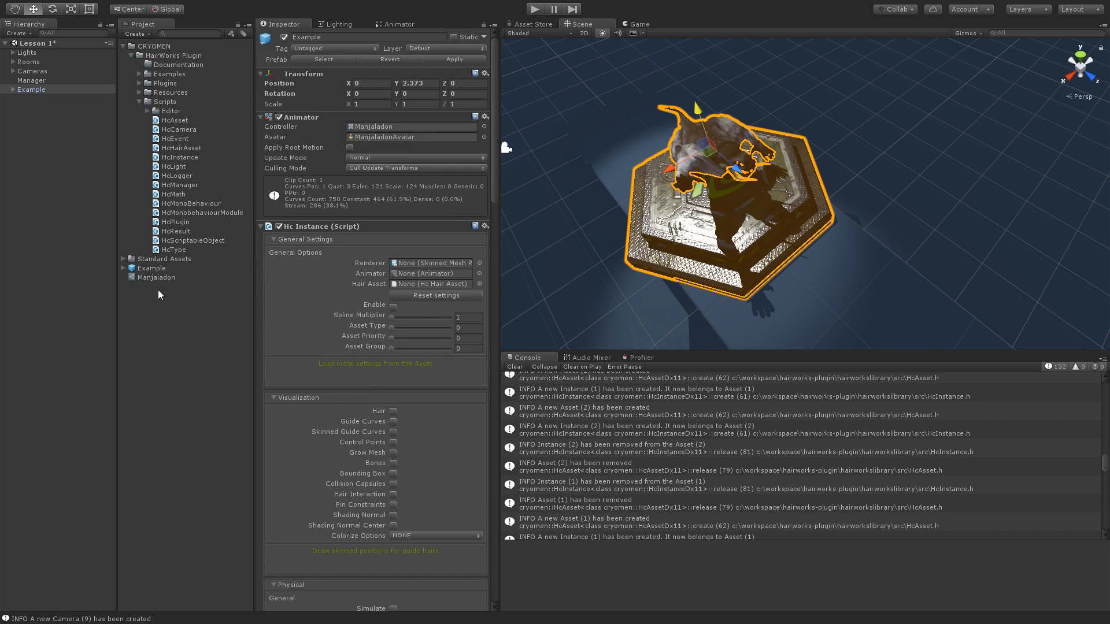
- Assign the Manjaladon hair asset and the Manjaladon_Body_LOD0 renderer to Example's Hc Instance component
drag(148, 277, 423, 284)
click(13, 89)
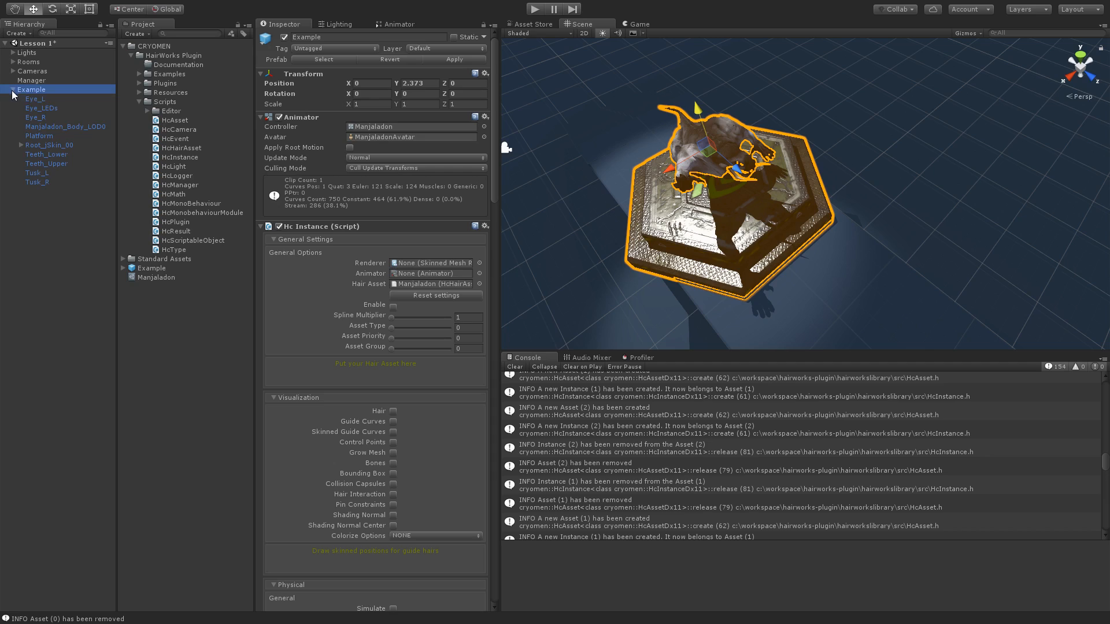
click(50, 126)
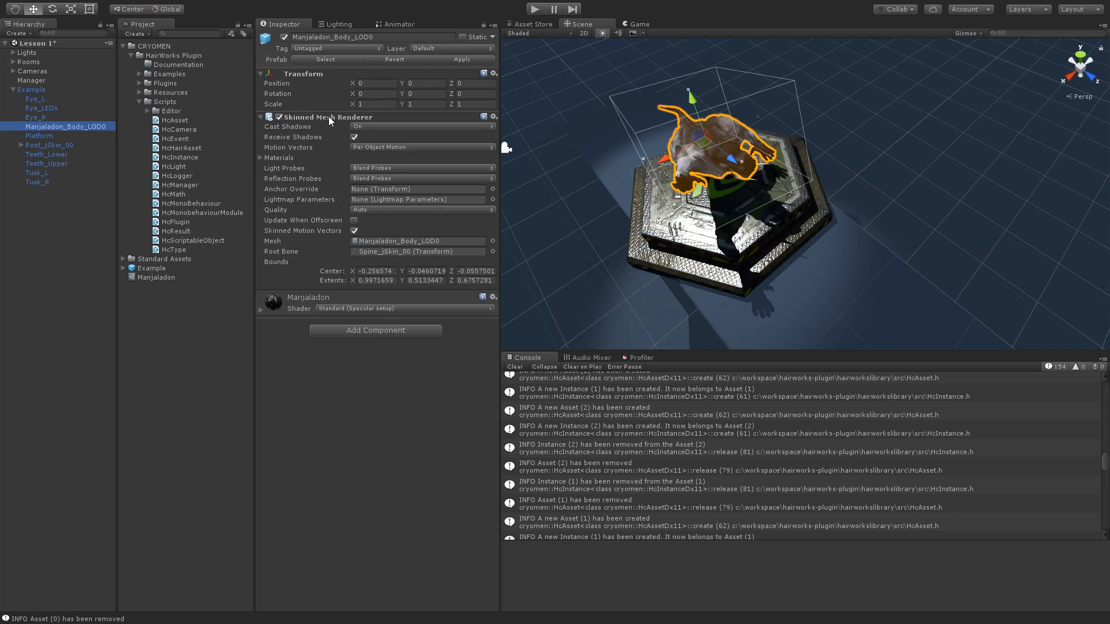
click(33, 114)
click(33, 110)
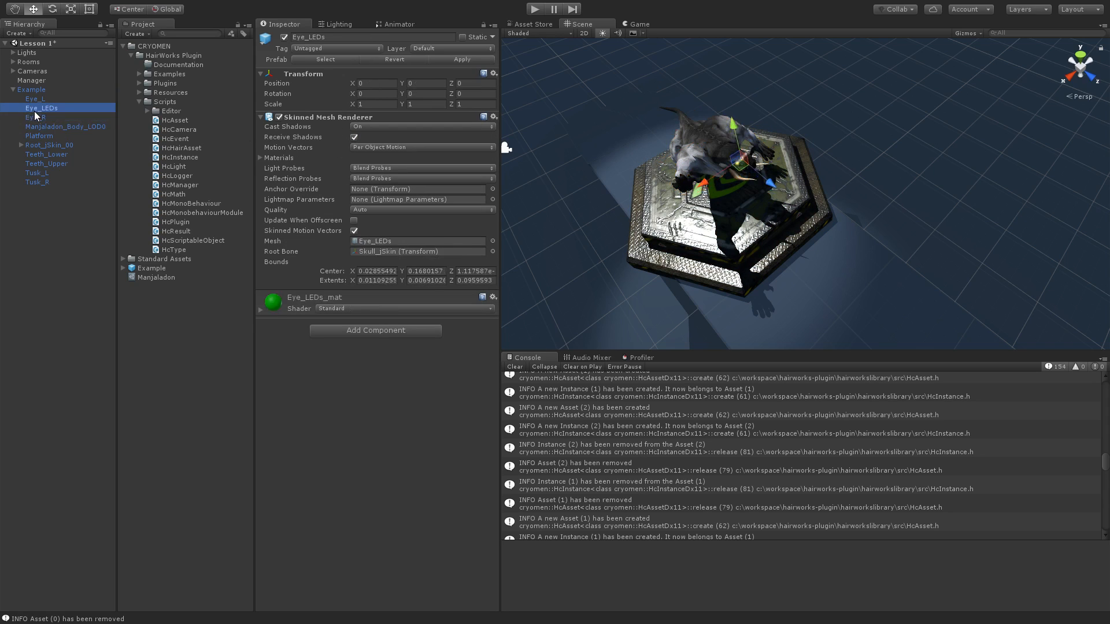
click(52, 127)
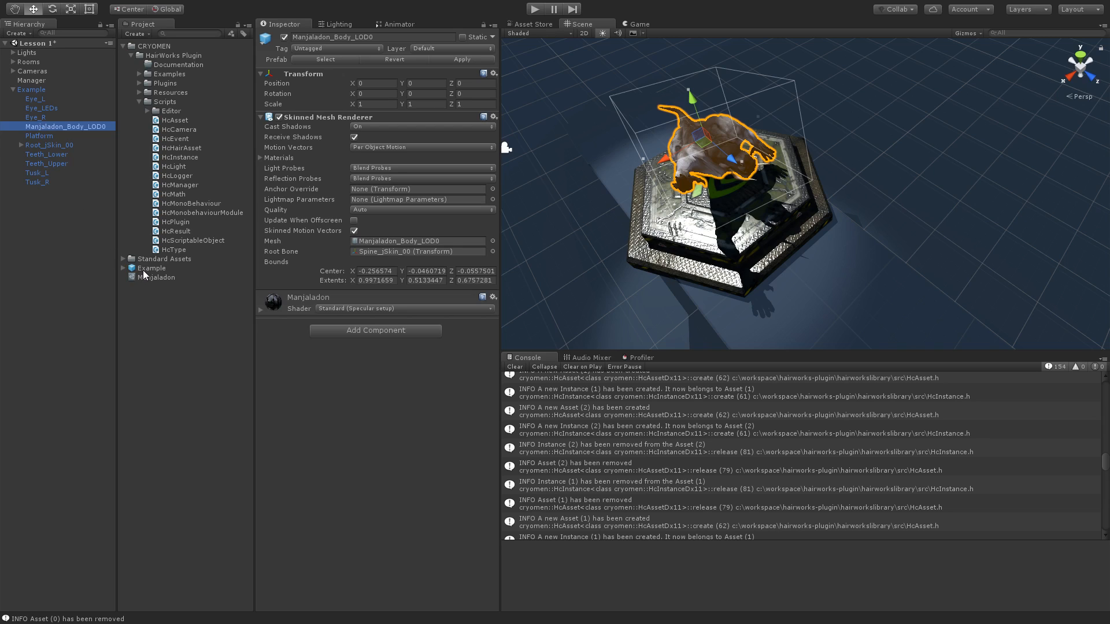
click(34, 90)
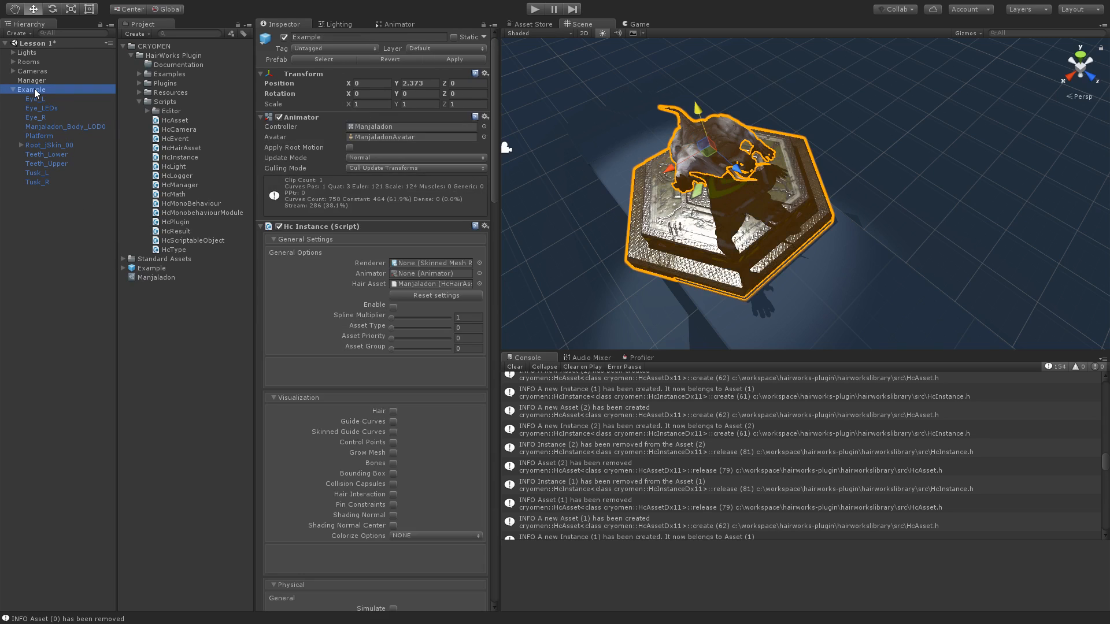
drag(39, 126, 422, 263)
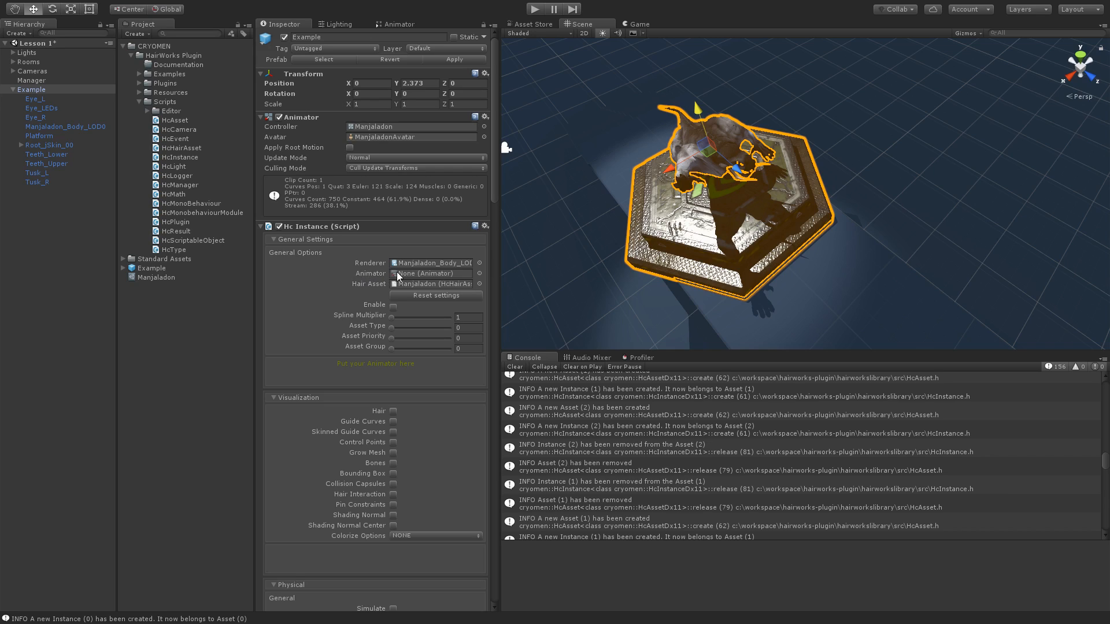
- Assign Example's own Animator to the Hc Instance component and reset its settings to the hair asset's initial values
drag(300, 116, 407, 275)
click(417, 296)
click(578, 327)
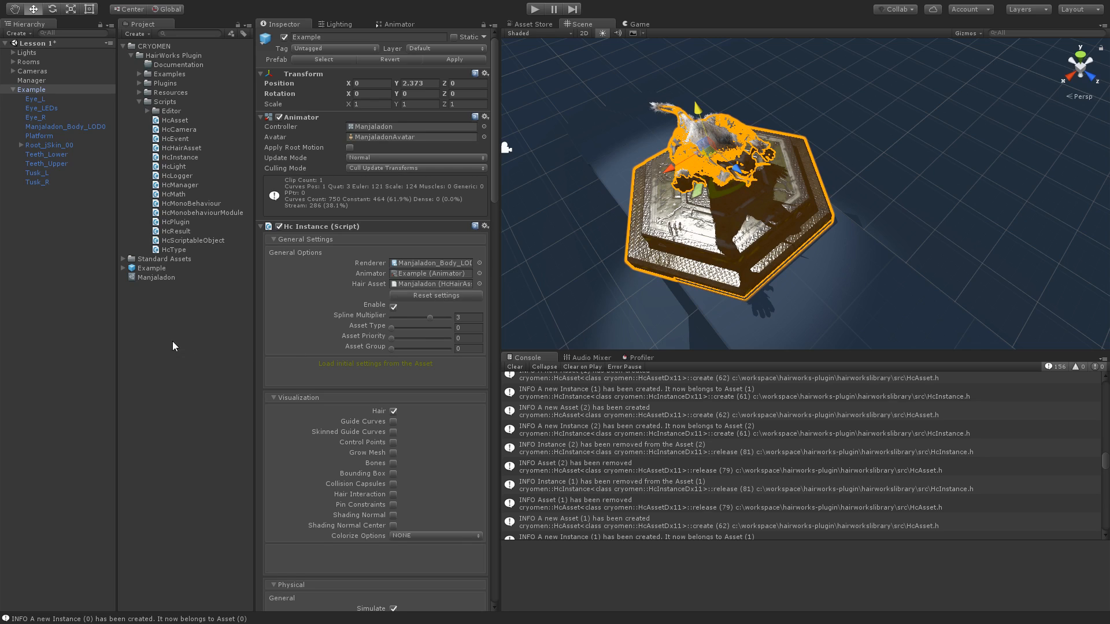
- Move the Example object slightly to about Z 0.013 and set the Y value of its hair gravity vector to -1
click(81, 337)
right_drag(880, 198, 664, 173)
alt+drag(663, 168, 662, 172)
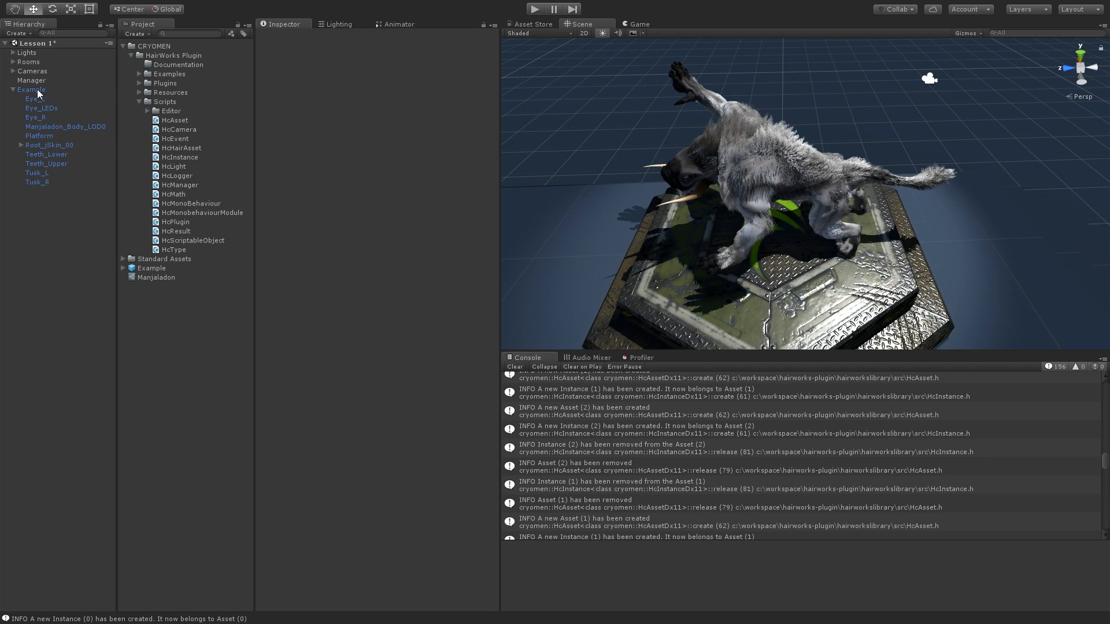
click(31, 89)
mouse_move(733, 181)
mouse_down()
mouse_move(715, 182)
mouse_move(740, 180)
mouse_move(719, 181)
mouse_move(730, 185)
mouse_up()
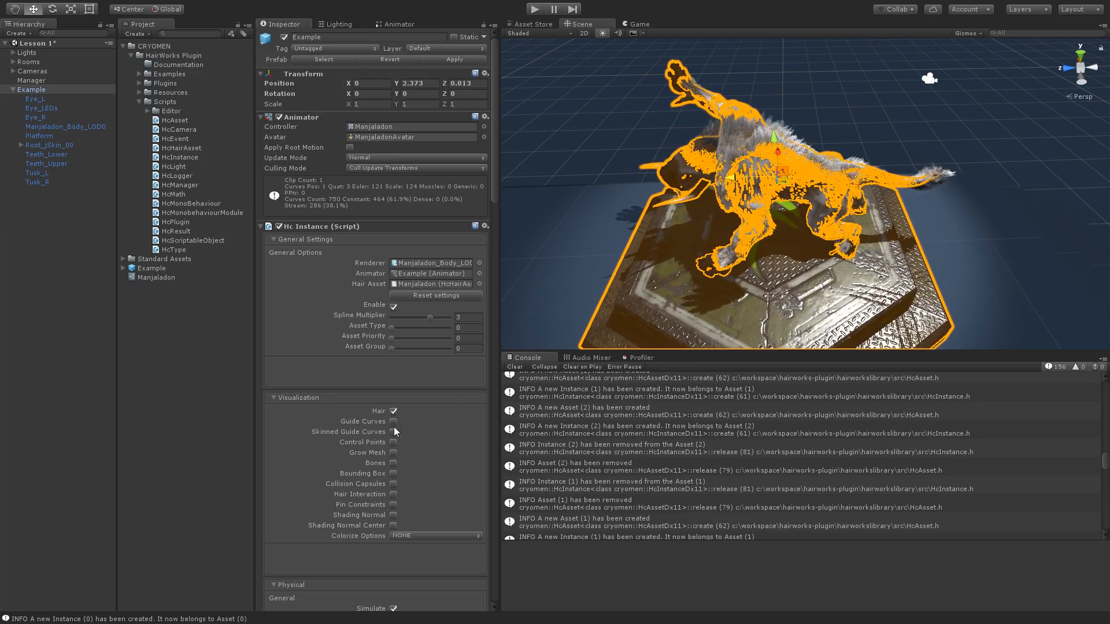
scroll(264, 413, down, 15)
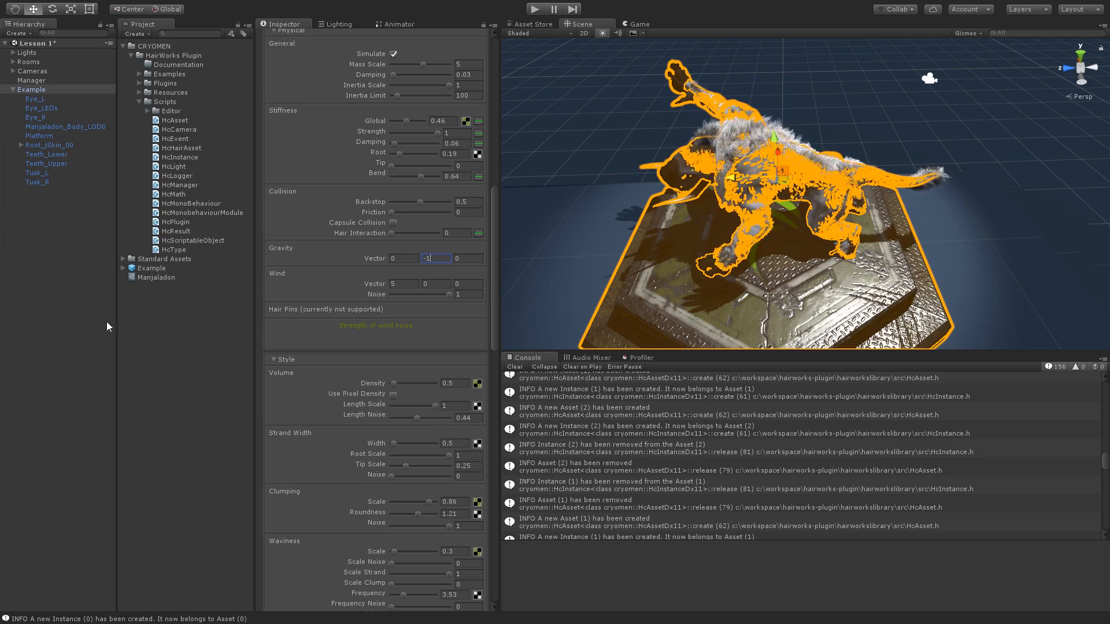
- Deselect Example and examine the Manjaladon's fur from several angles and distances in the scene
click(69, 324)
alt+drag(847, 279, 725, 196)
key(w)
right_drag(726, 196, 890, 240)
key(s)
key(a)
key(a)
right_drag(669, 199, 806, 178)
key(a)
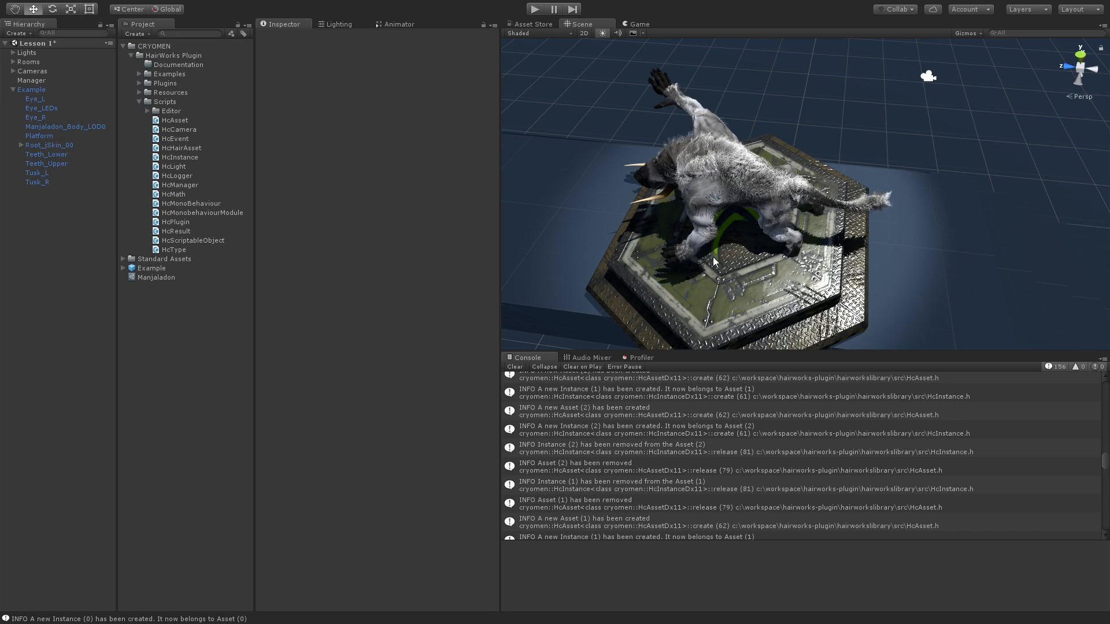
- Run the scene in Play mode and view the furred Manjaladon from another side
click(533, 9)
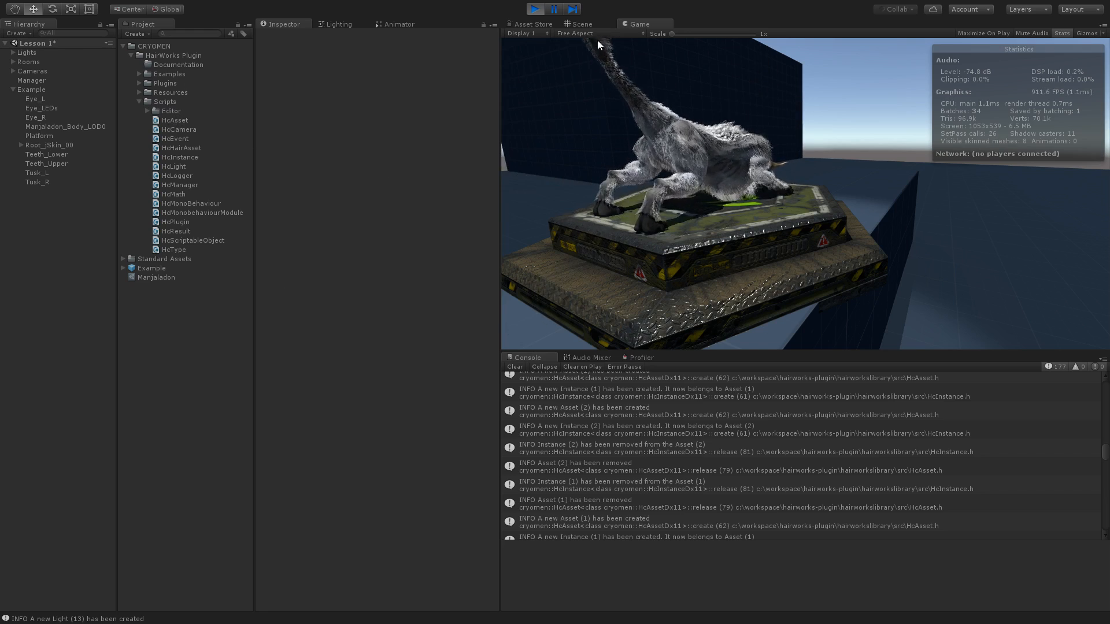
drag(739, 174, 764, 172)
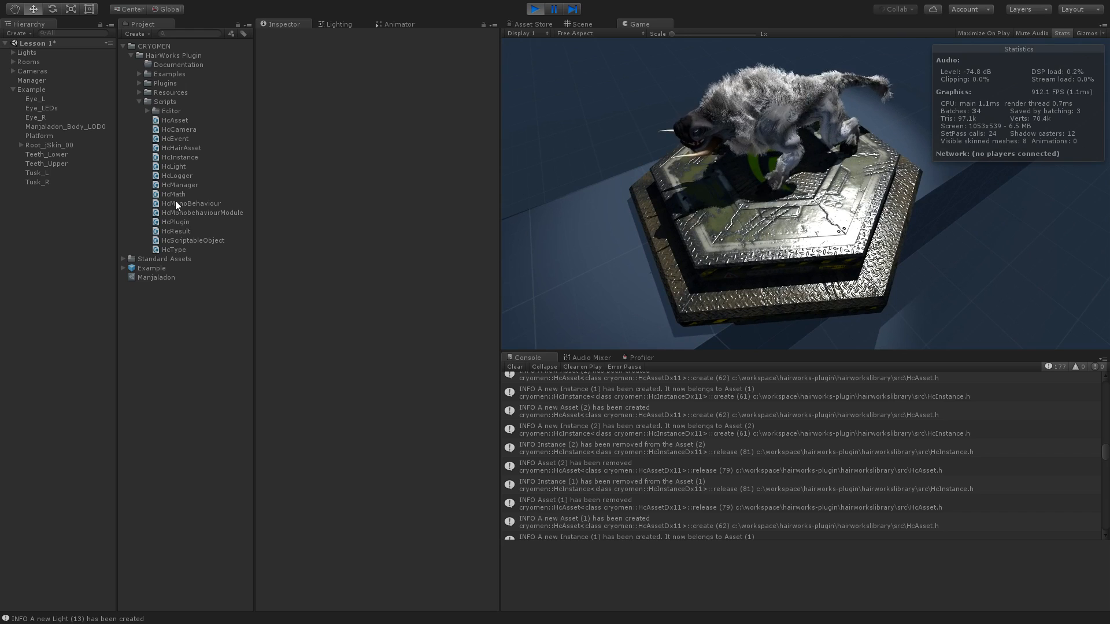